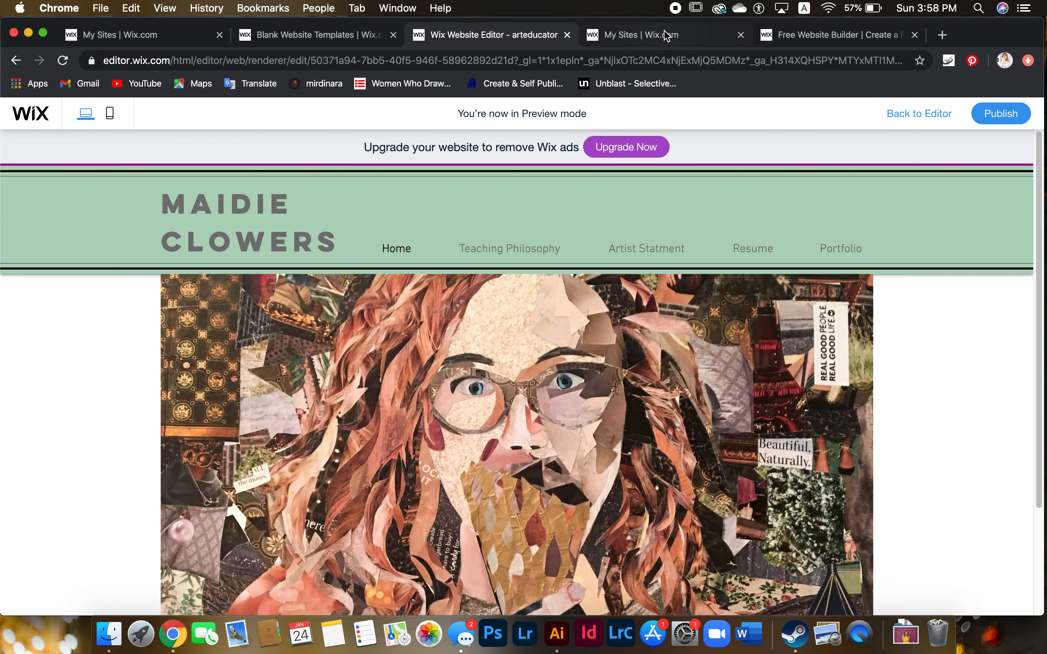
Leave the portfolio site preview and bring up the wix.com homepage tab
click(667, 41)
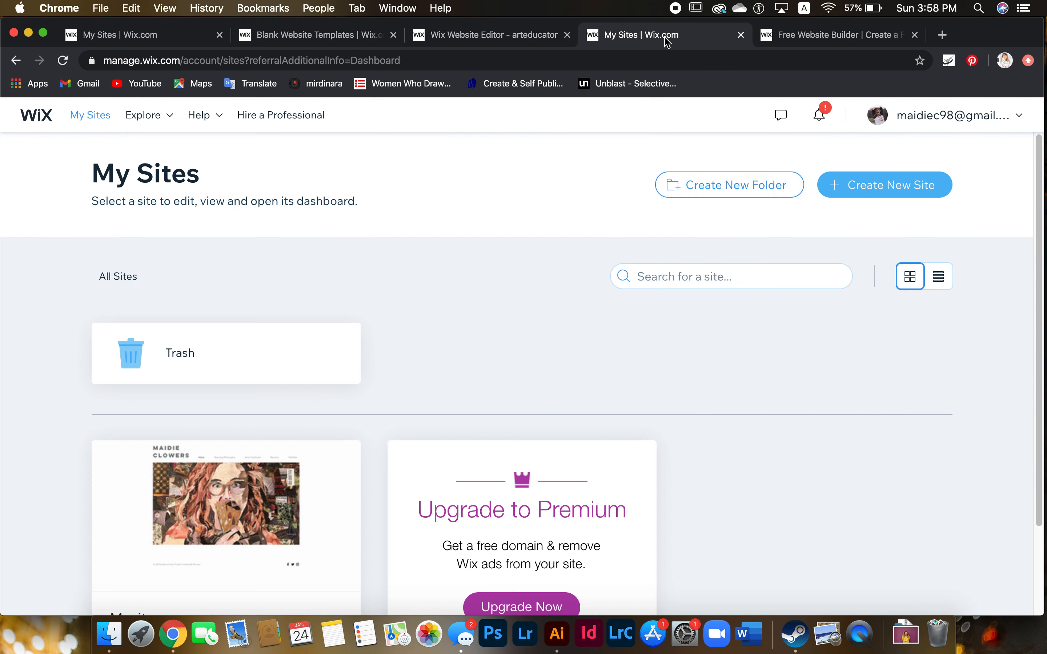
click(791, 41)
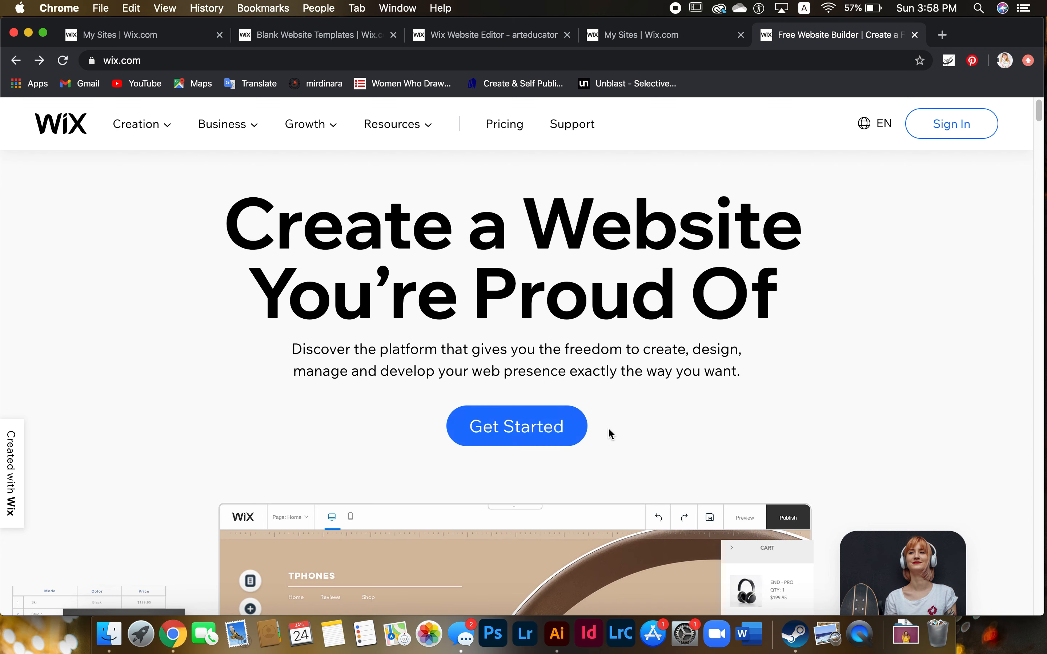
Log in to the Wix account and choose Create New Site from My Sites
click(951, 125)
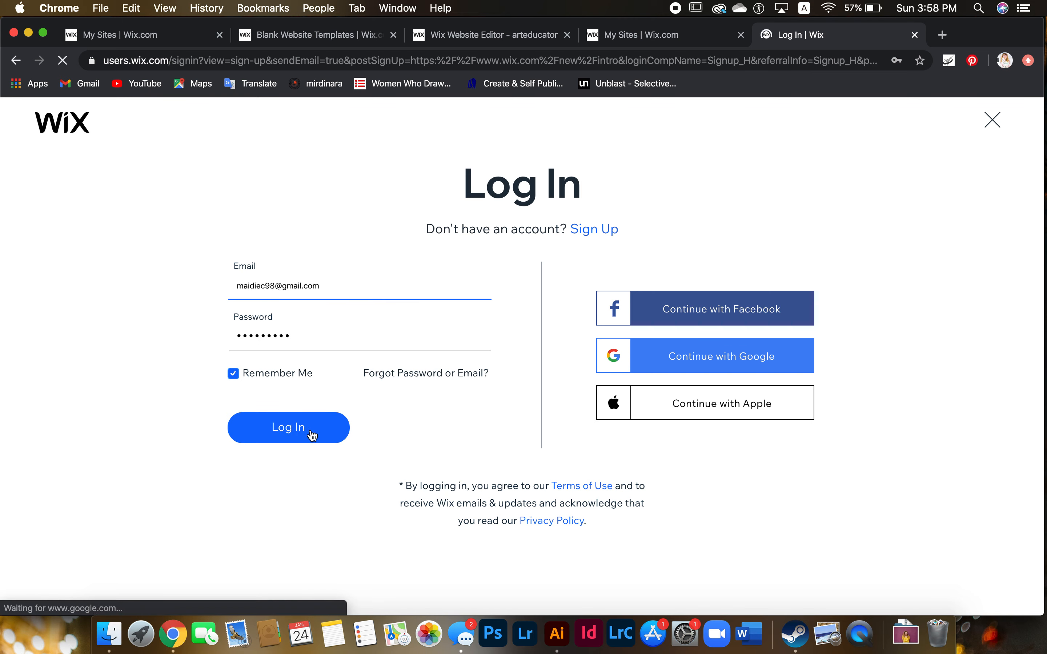
click(310, 429)
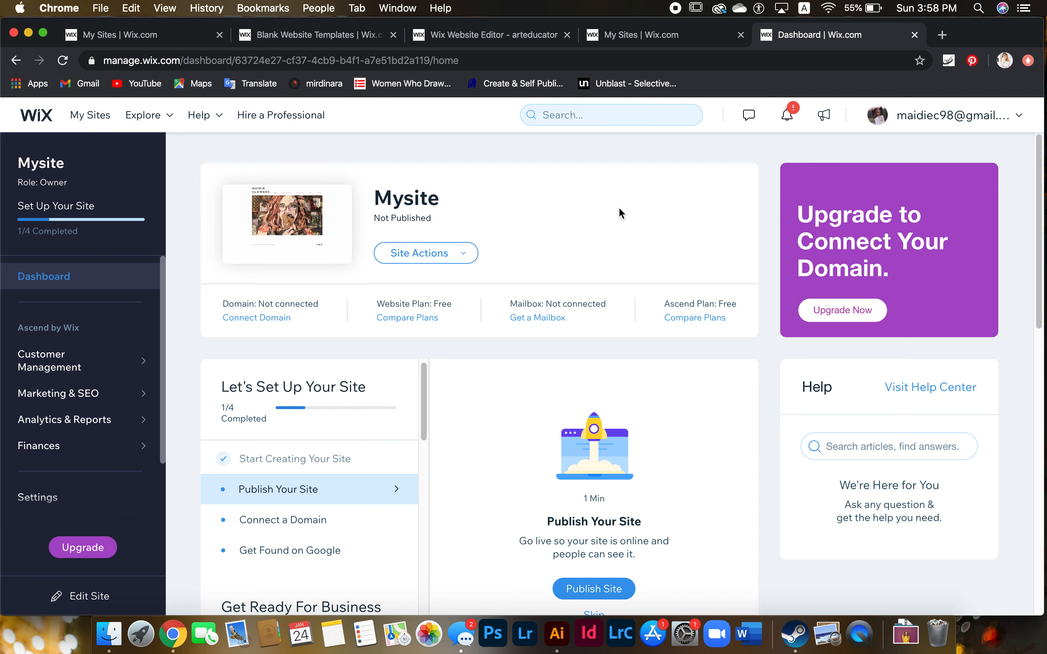
right_click(649, 332)
click(632, 357)
click(91, 116)
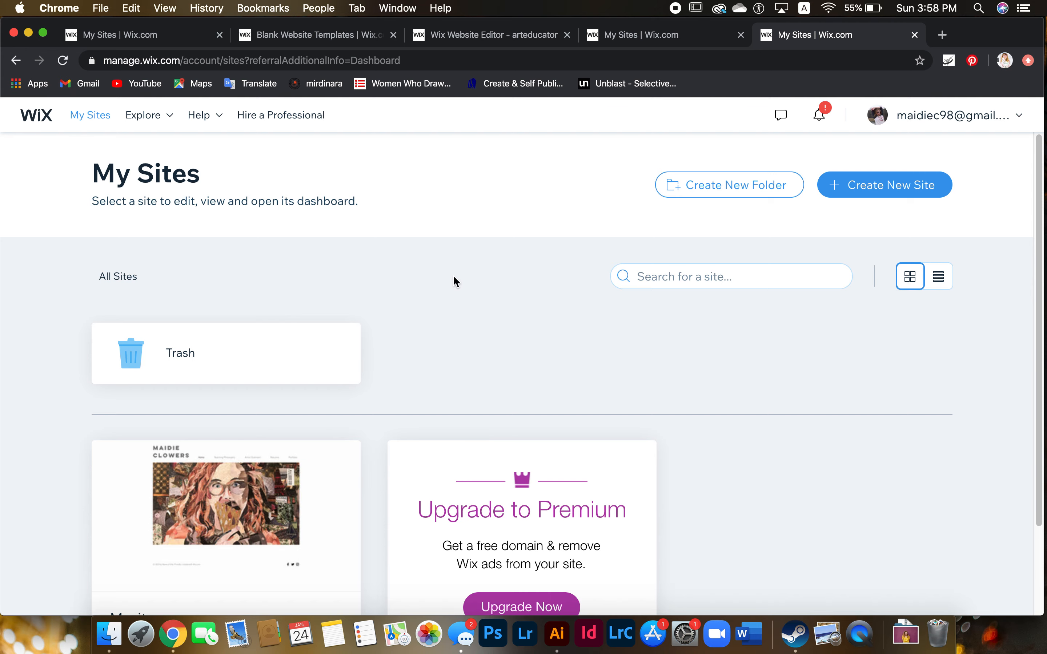
click(918, 195)
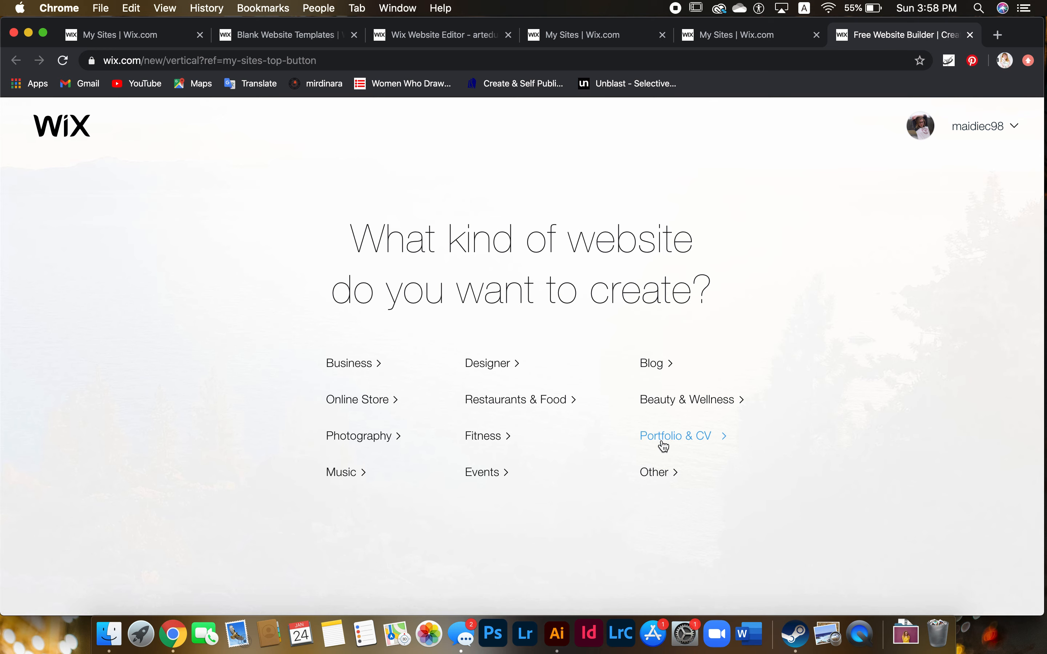
Choose Portfolio & CV as the site type and browse the template gallery
click(709, 437)
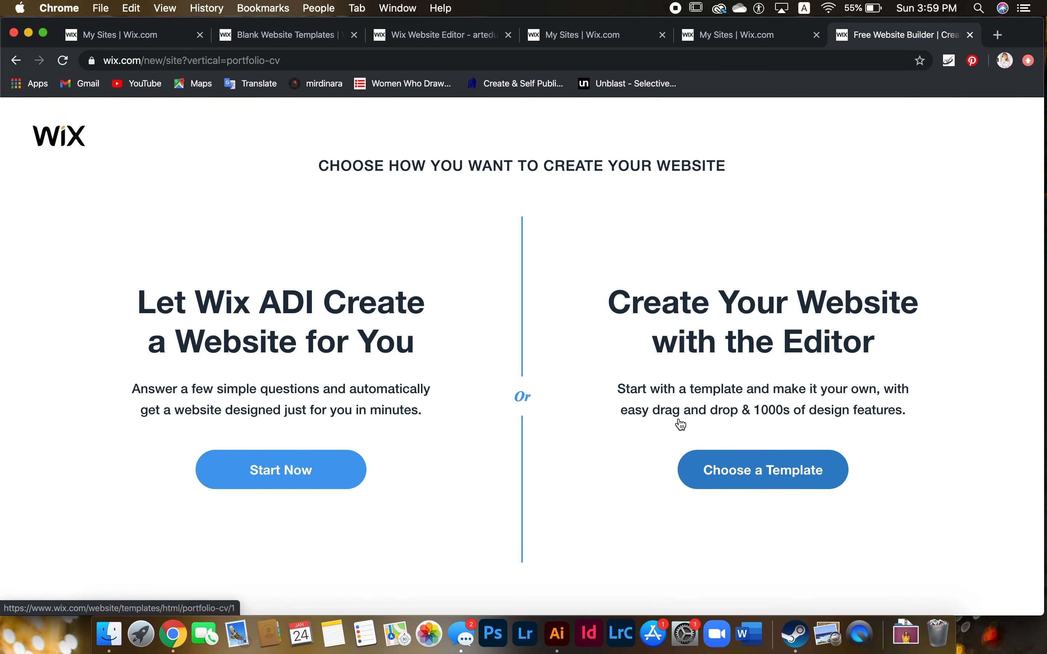
click(776, 468)
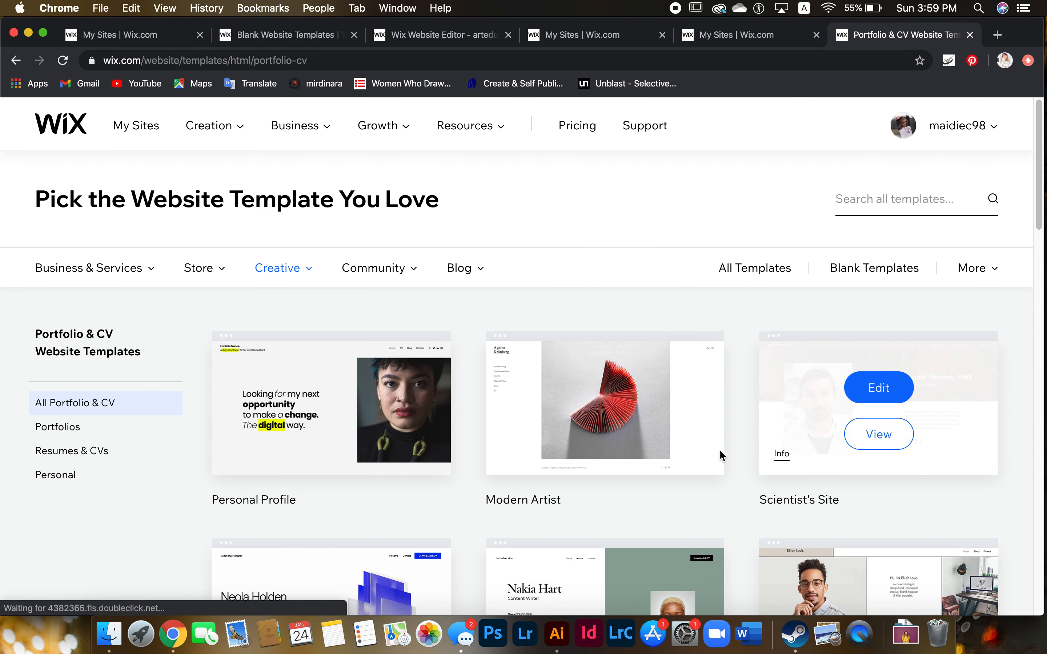
mouse_move(464, 269)
scroll(223, 294, down, 5)
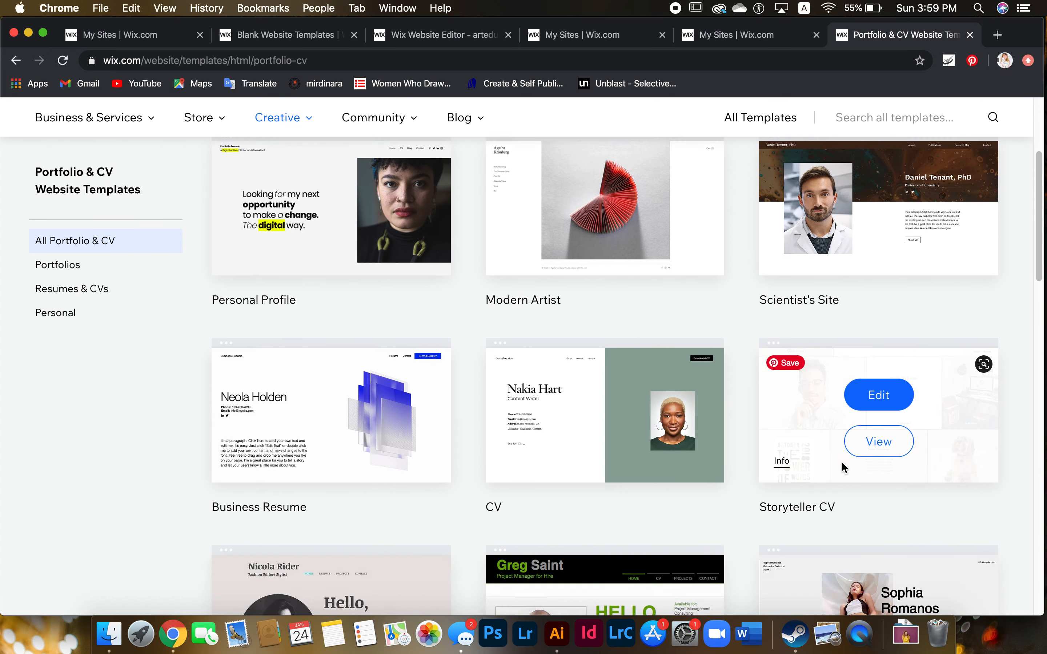
scroll(842, 461, down, 2)
scroll(671, 420, down, 3)
scroll(418, 363, up, 1)
scroll(393, 362, down, 2)
scroll(446, 380, up, 6)
scroll(446, 377, up, 5)
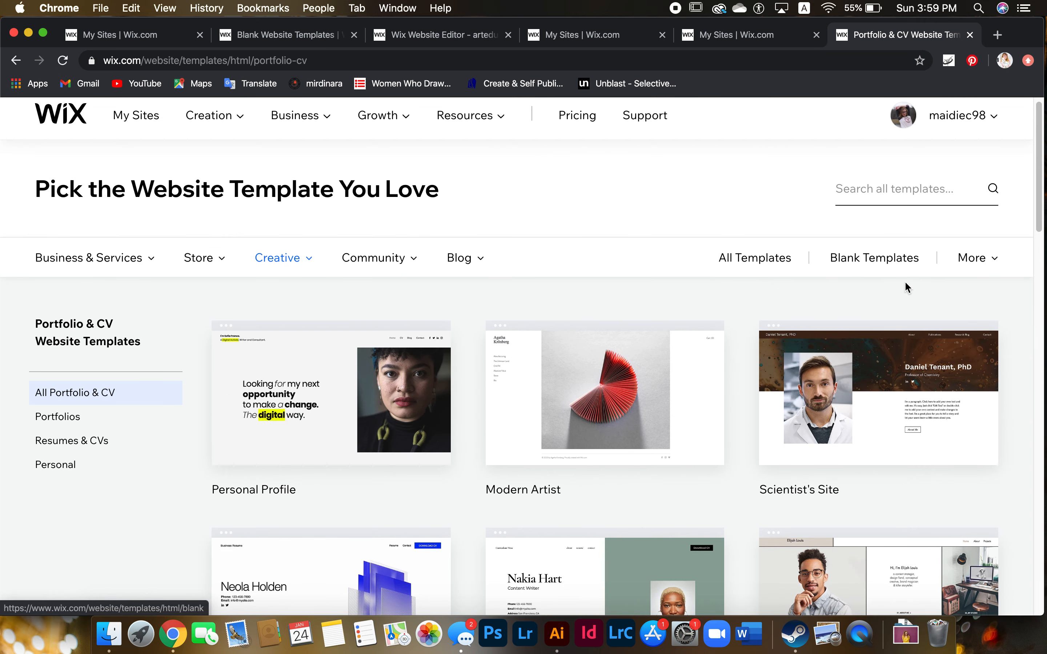
Open the Minimal Layout blank template for editing
click(885, 258)
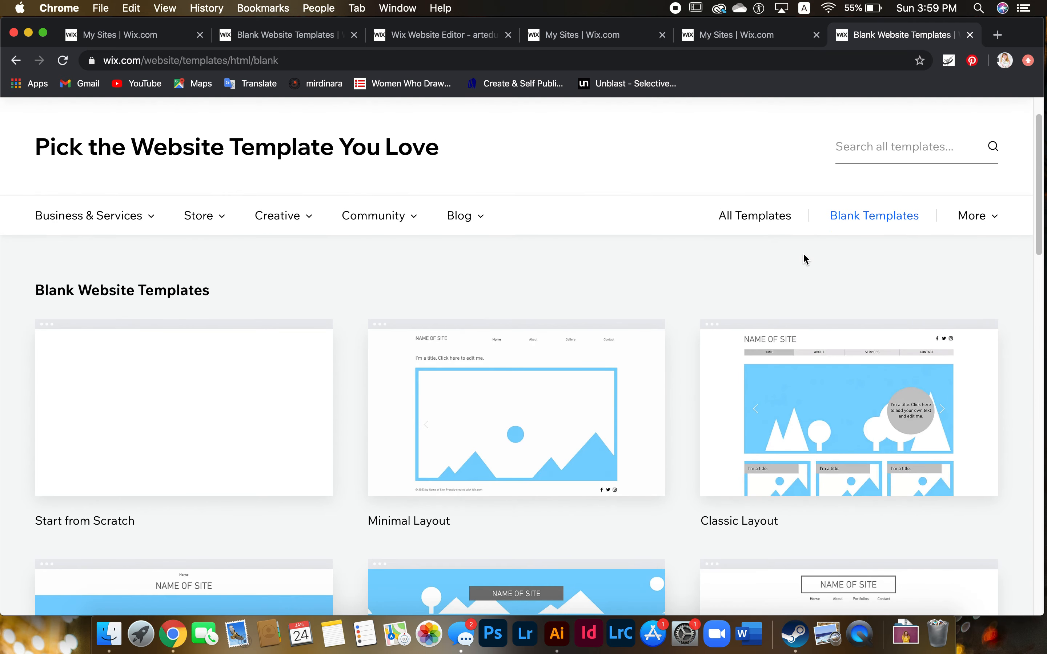
mouse_move(567, 380)
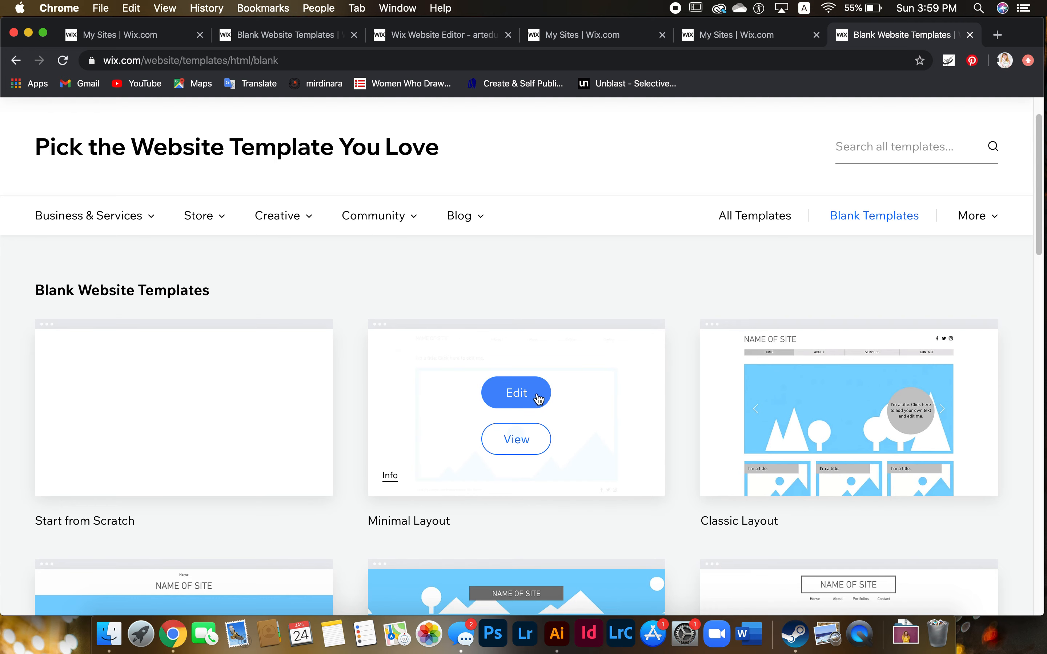
click(526, 395)
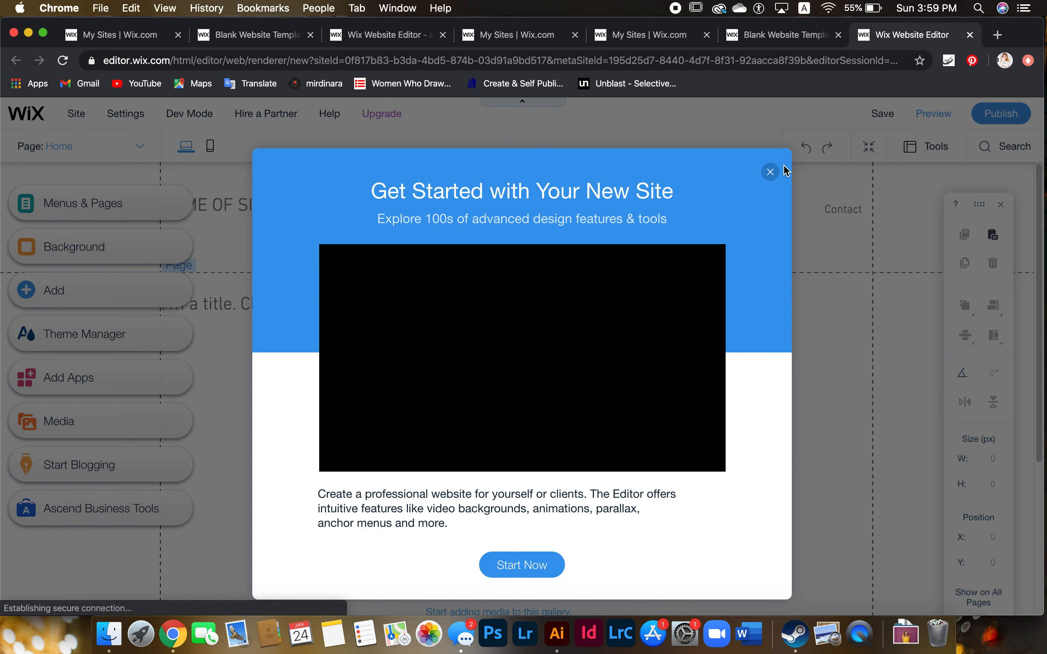
Dismiss the Get Started popup, check the old site's preview, then return to the new site's editor
click(771, 173)
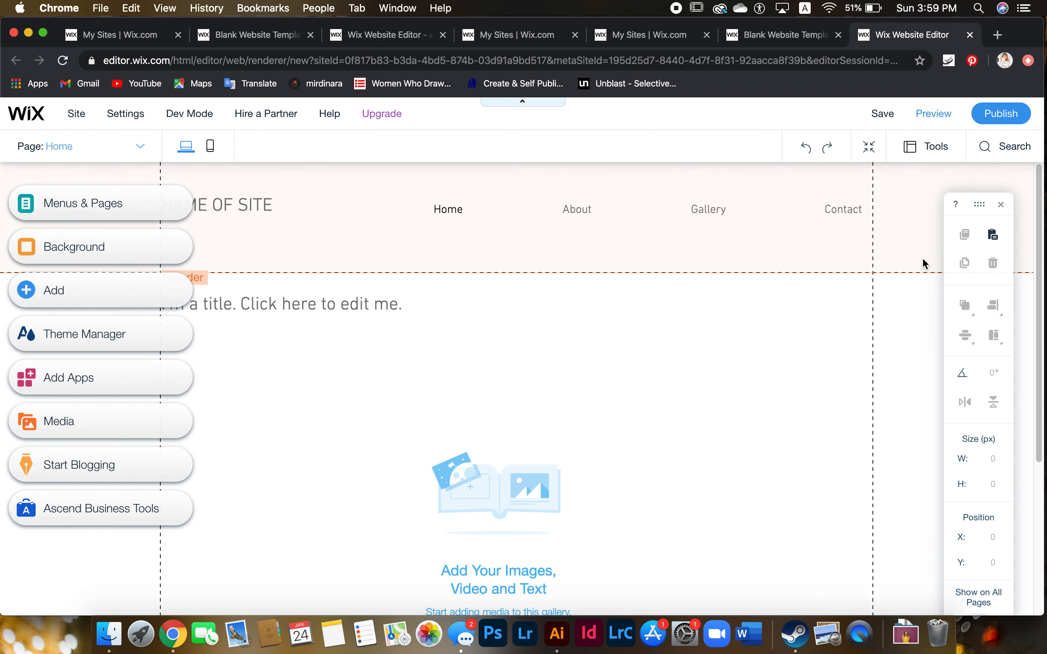
click(667, 39)
click(524, 36)
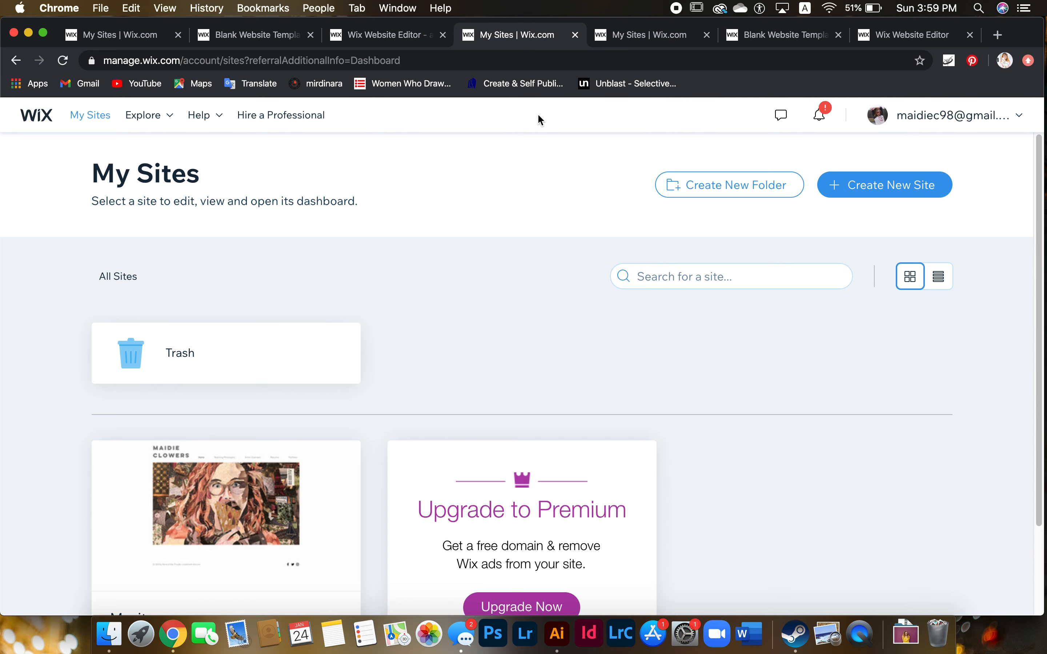
click(394, 37)
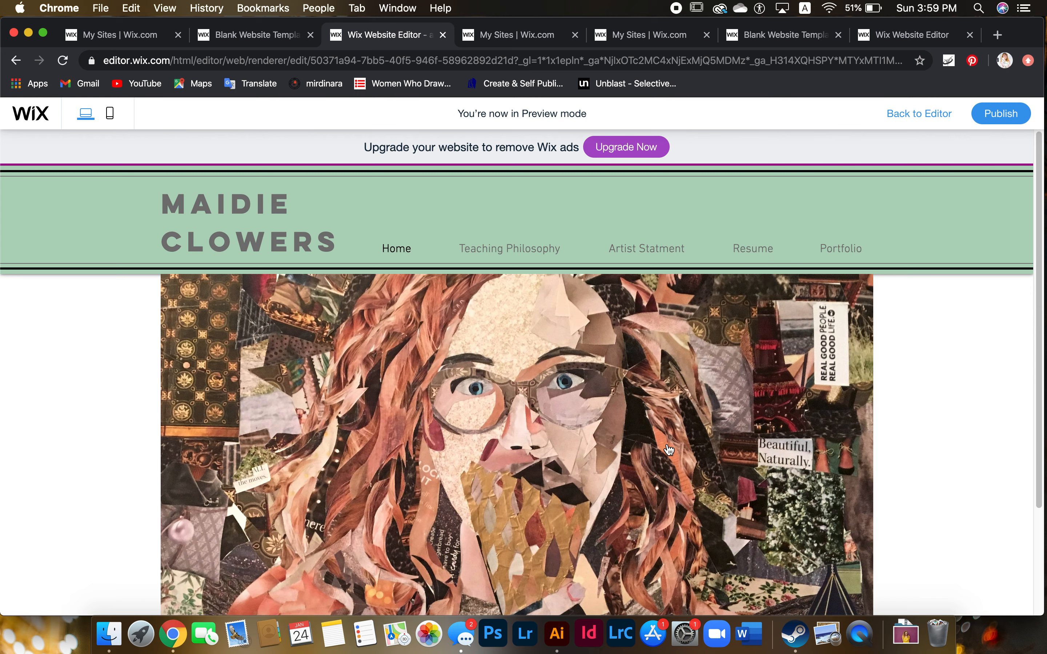
click(892, 38)
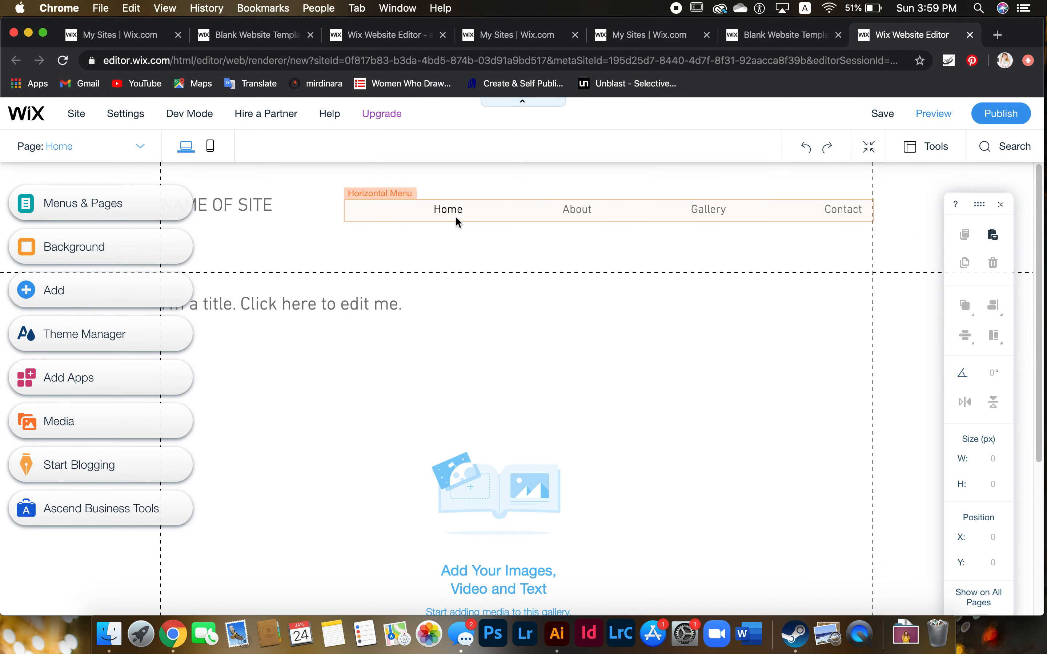
In the Site Menu, rename the About page to 'Teaching Philosophy'
double_click(490, 217)
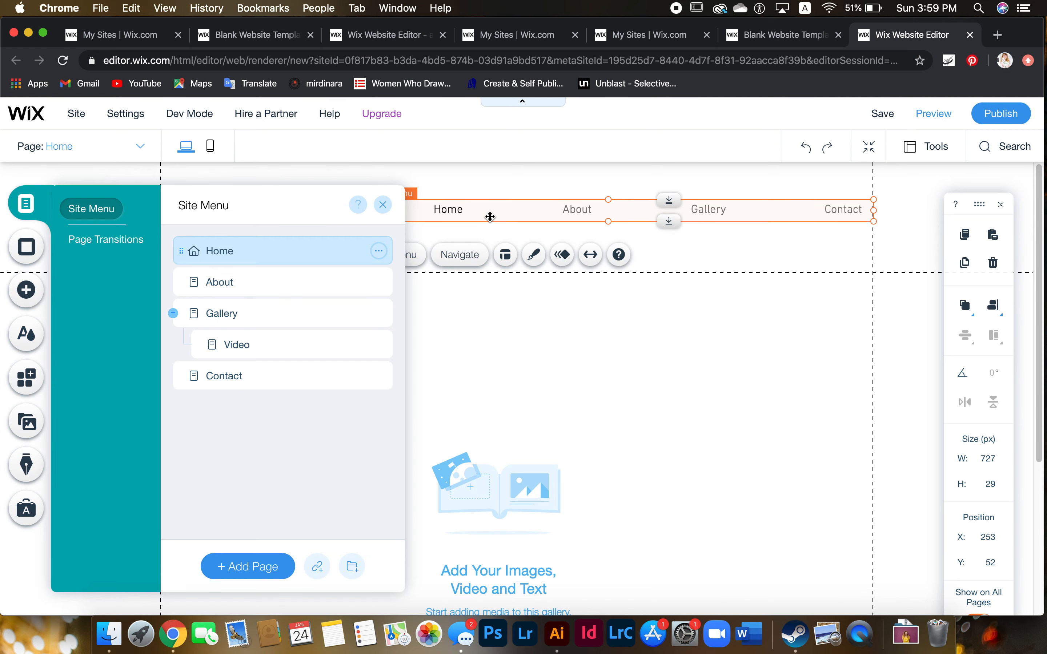
click(383, 204)
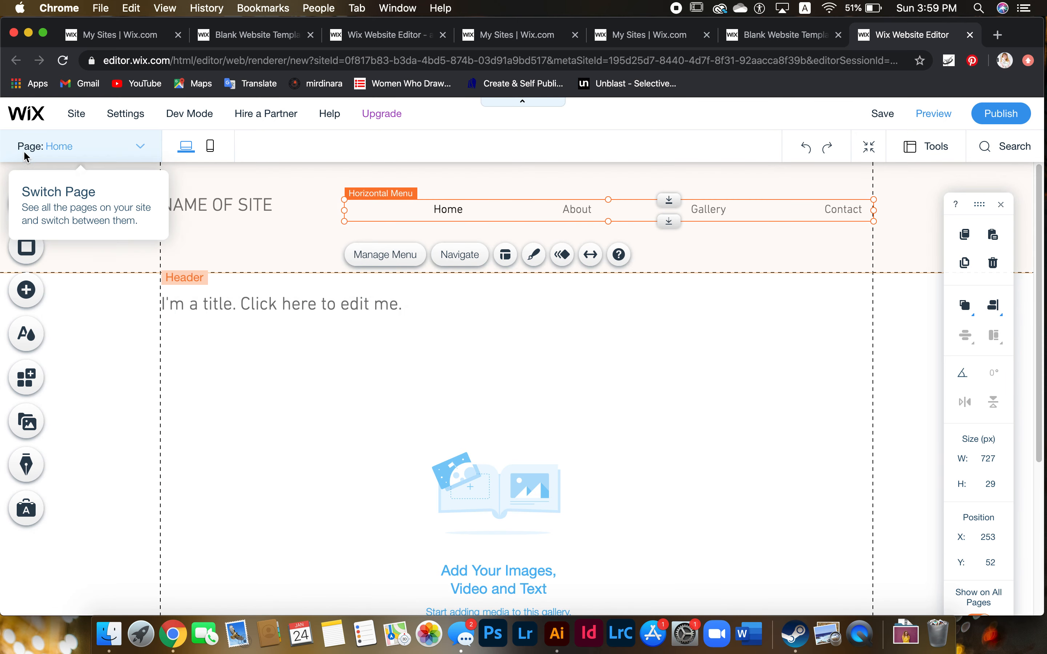
click(39, 202)
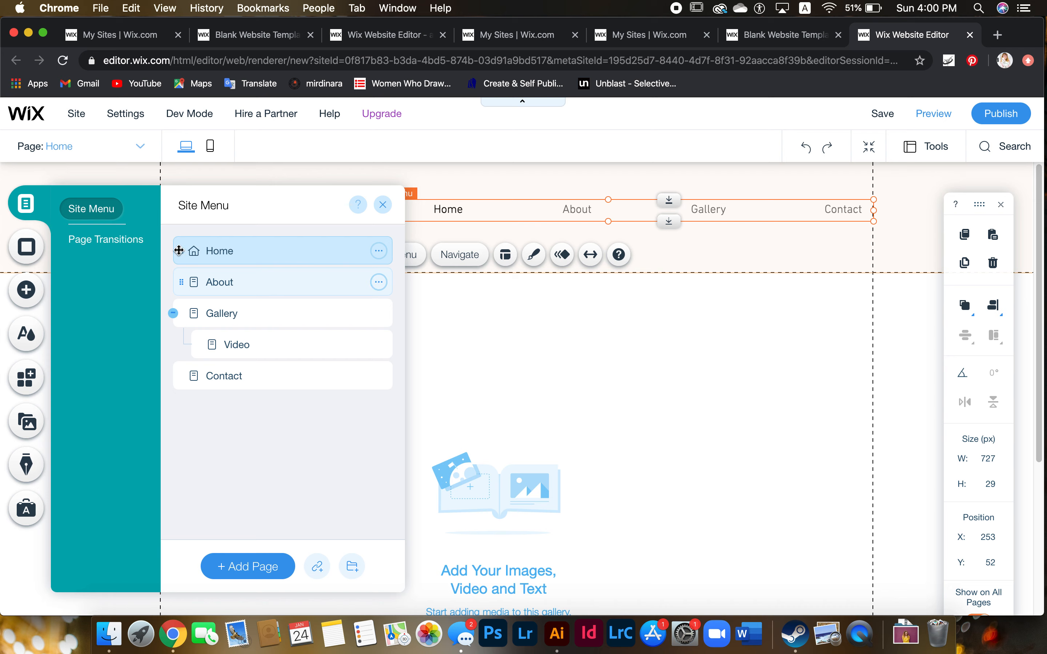
double_click(247, 282)
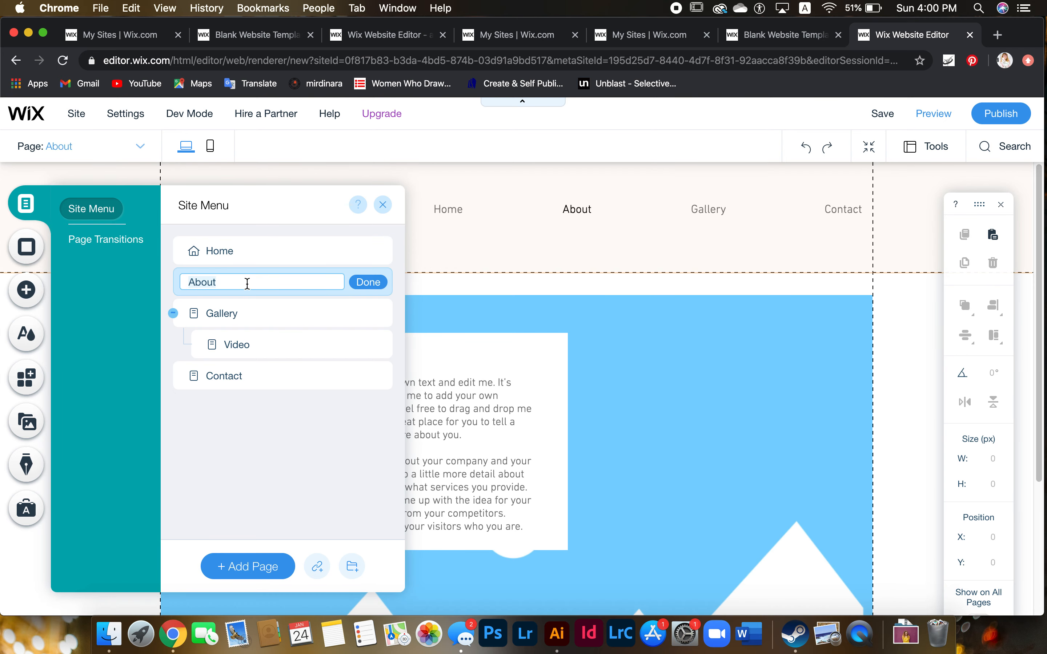
text(T)
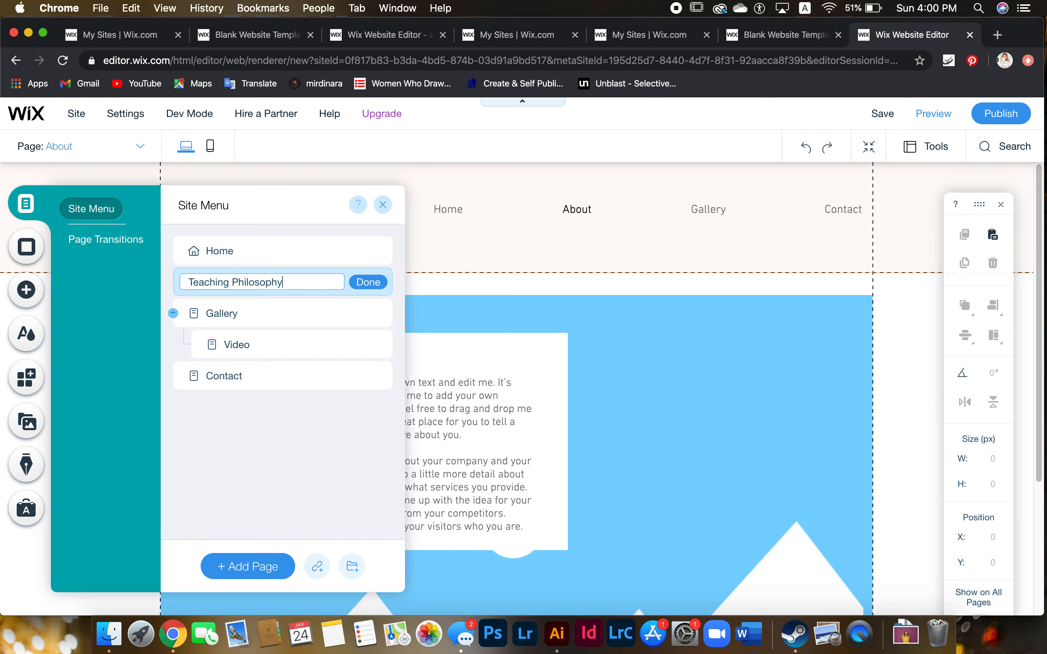
text(eaching Philosophy)
click(380, 283)
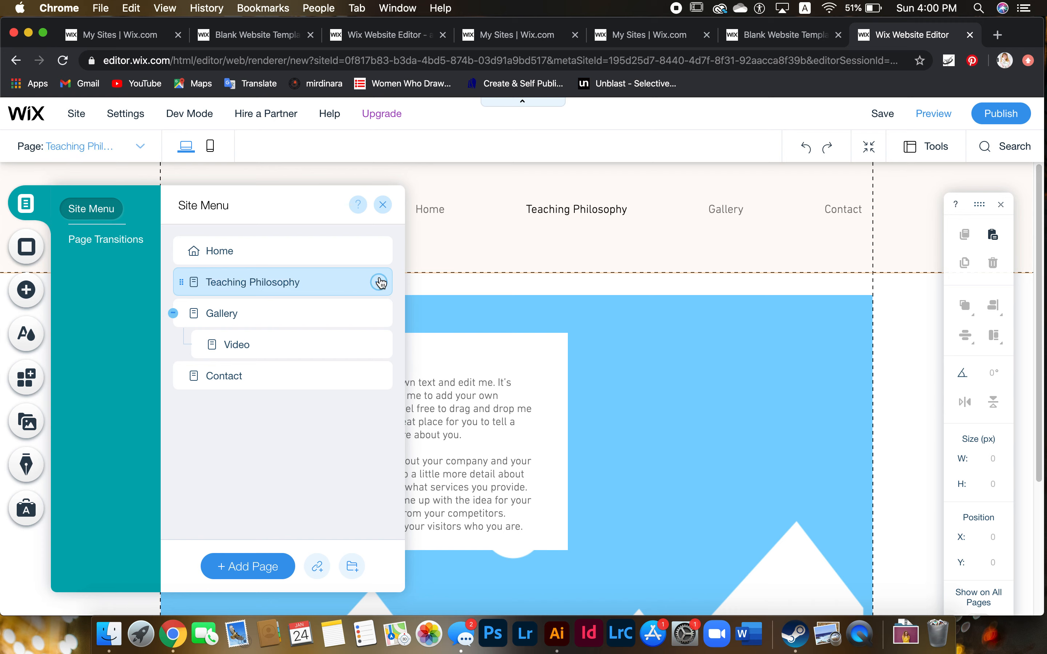
Delete the Gallery, Video and Contact pages
click(289, 315)
click(378, 314)
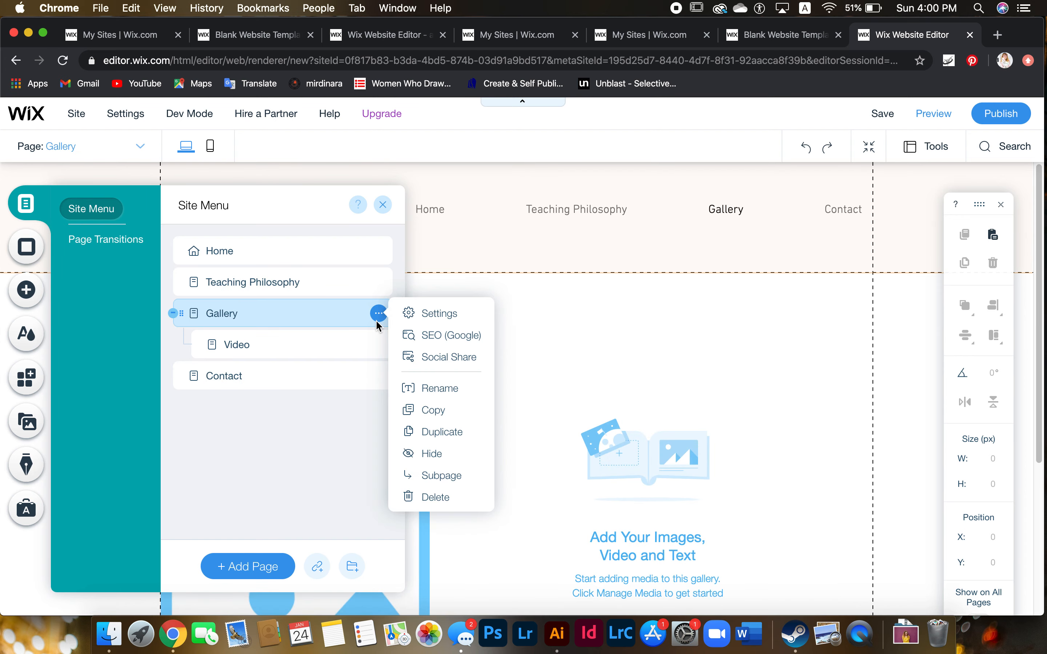
click(423, 499)
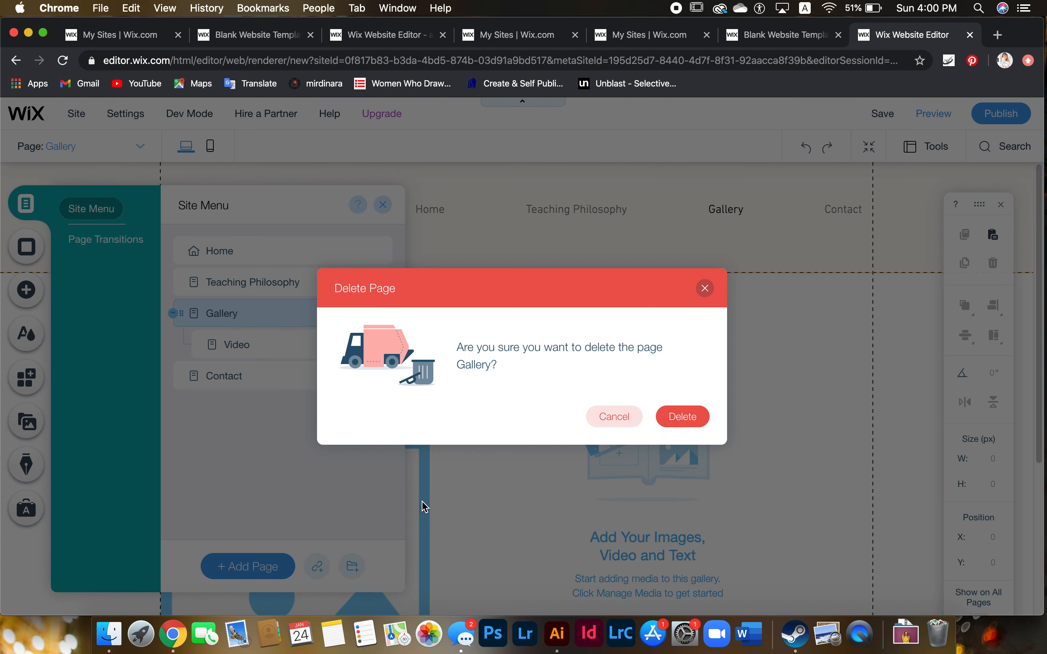
click(704, 416)
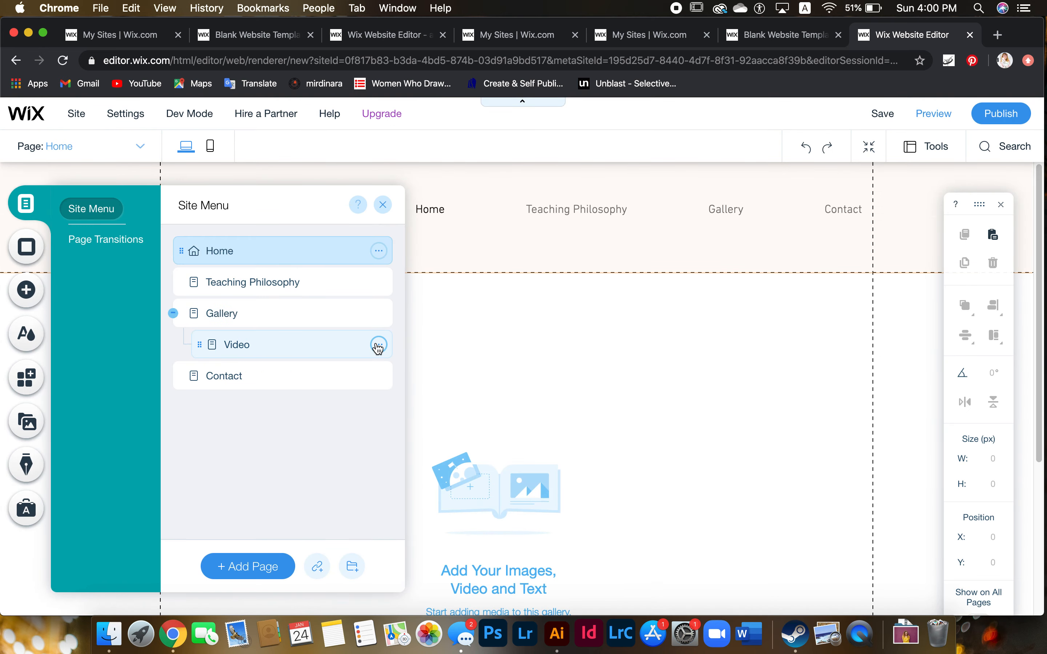
click(378, 313)
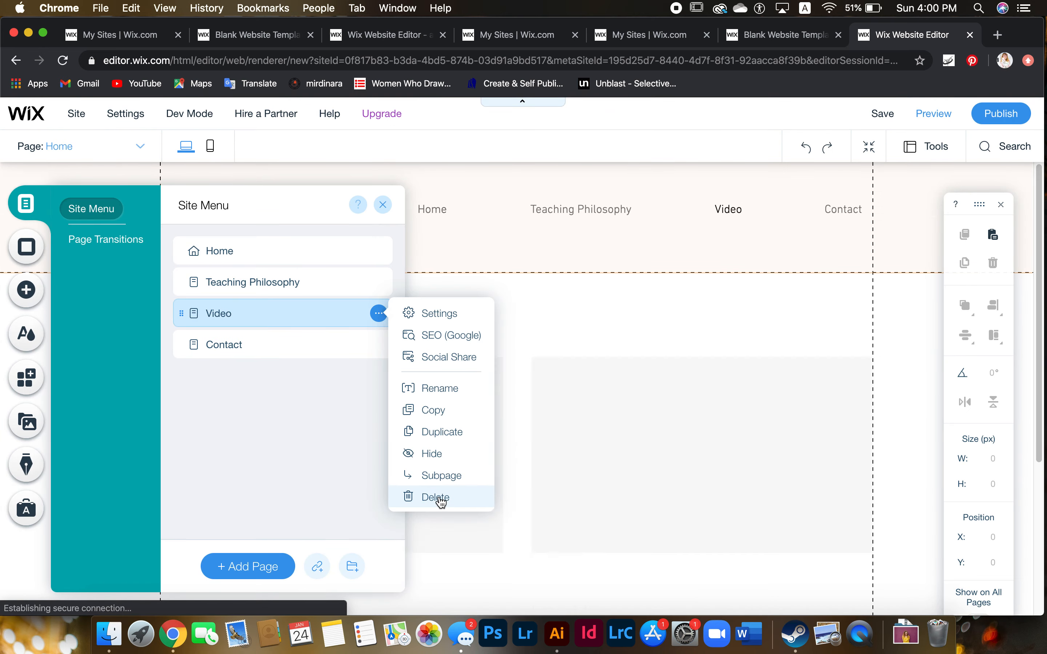
click(436, 497)
click(684, 416)
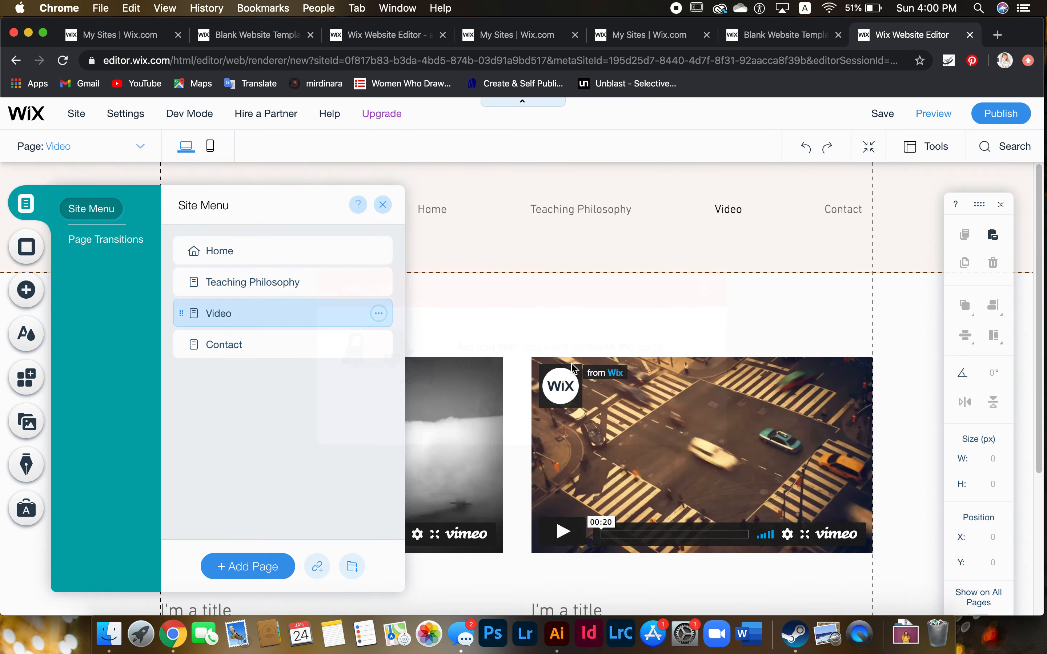
click(385, 315)
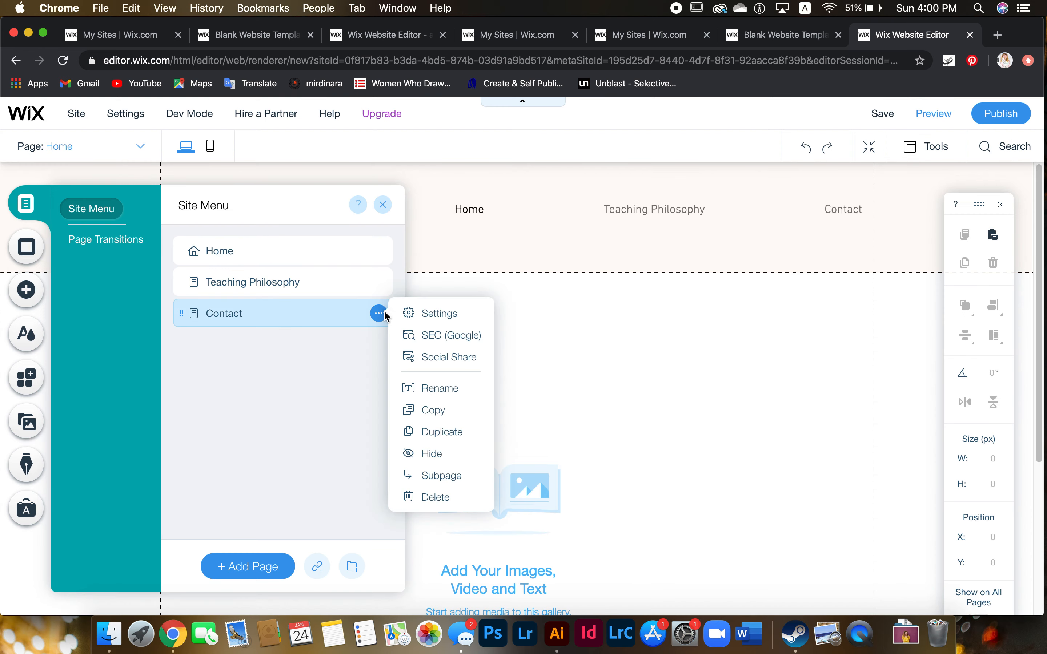
click(434, 498)
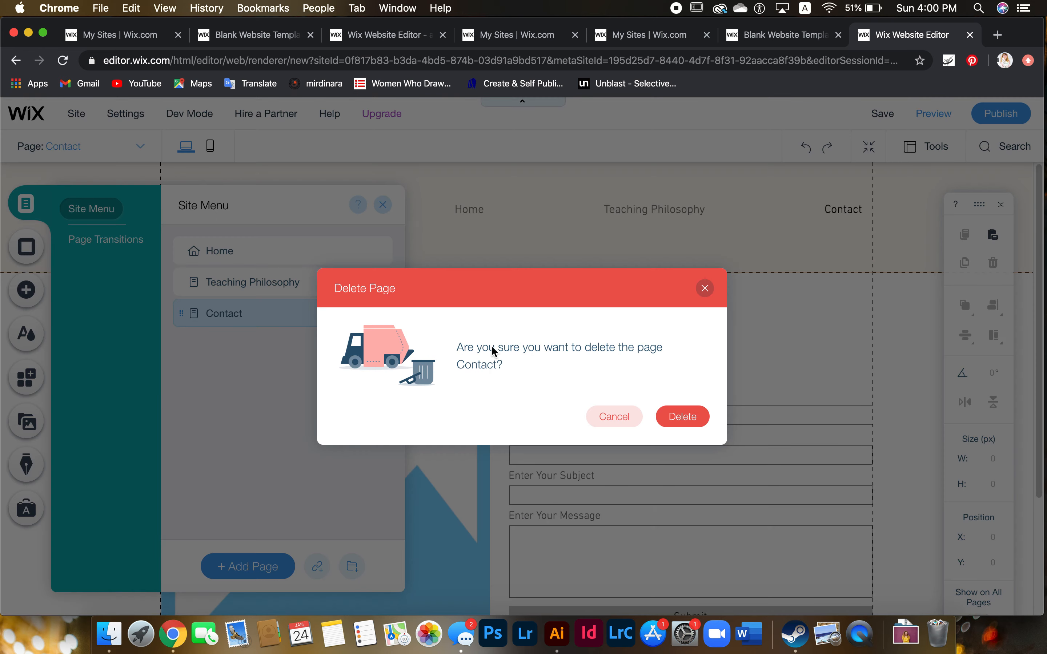
click(686, 417)
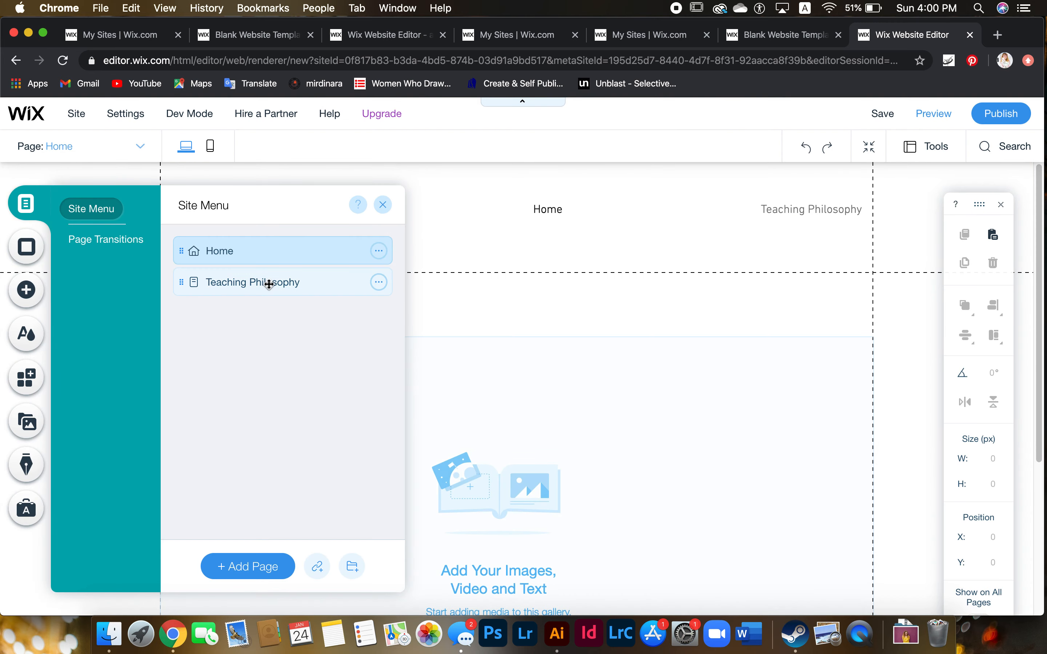
scroll(464, 386, down, 1)
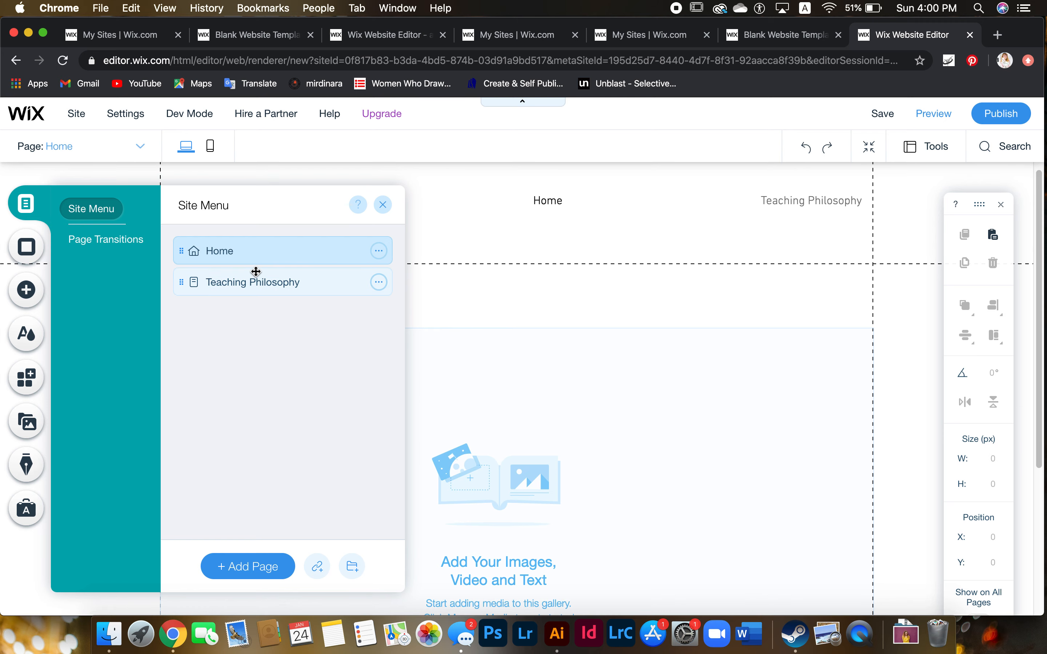
Add three new pages named Resume, Artist Statment and Portfolio
click(251, 570)
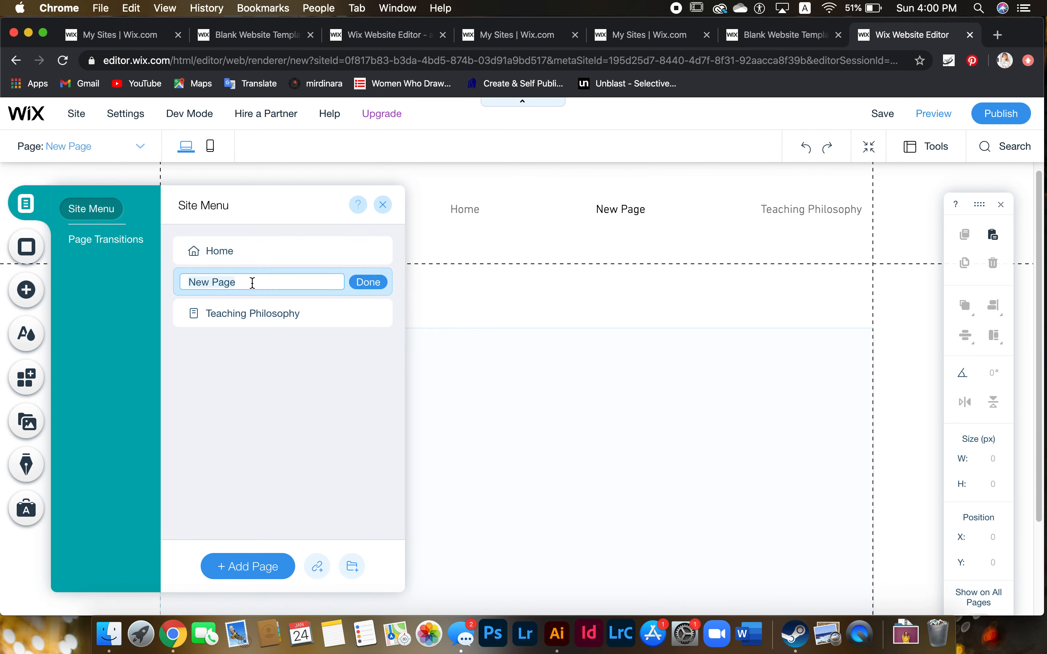
text(Resume)
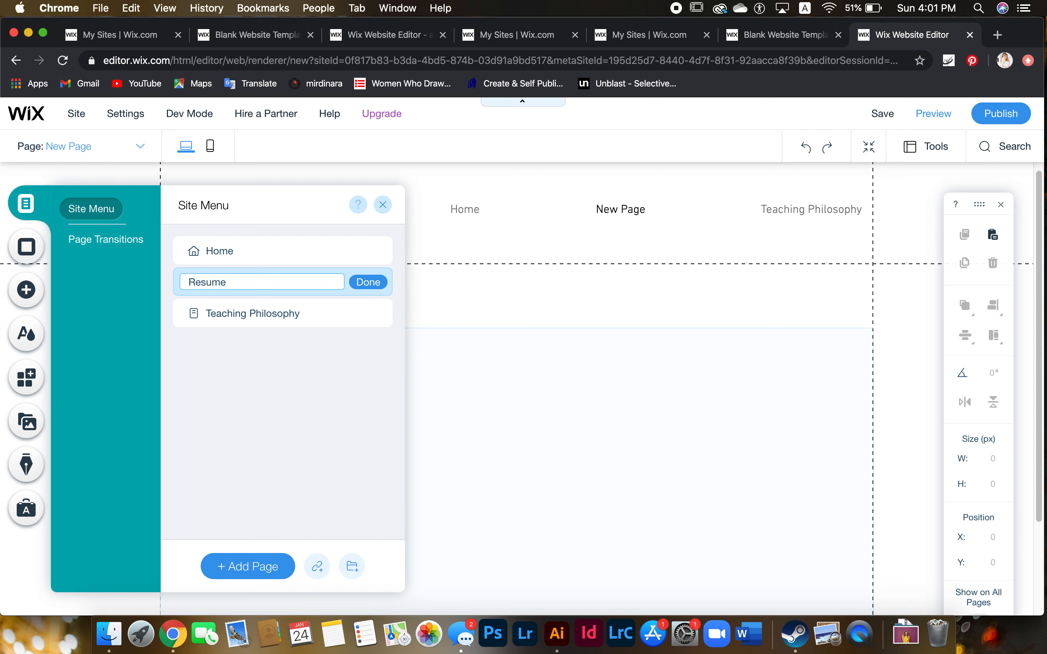
key(Return)
click(264, 563)
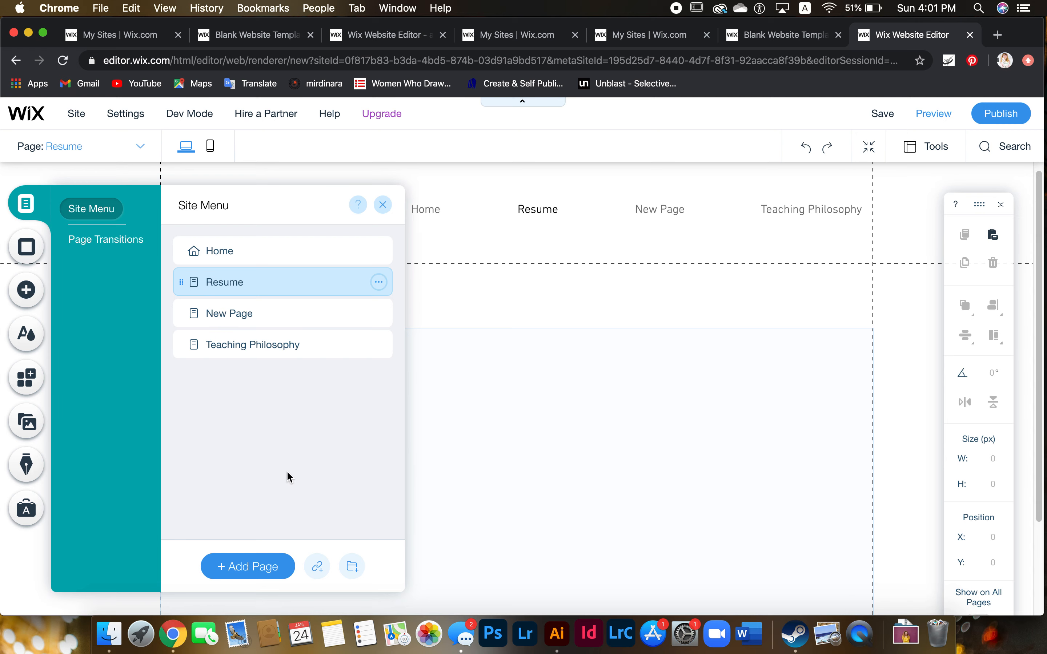
text(Artist S)
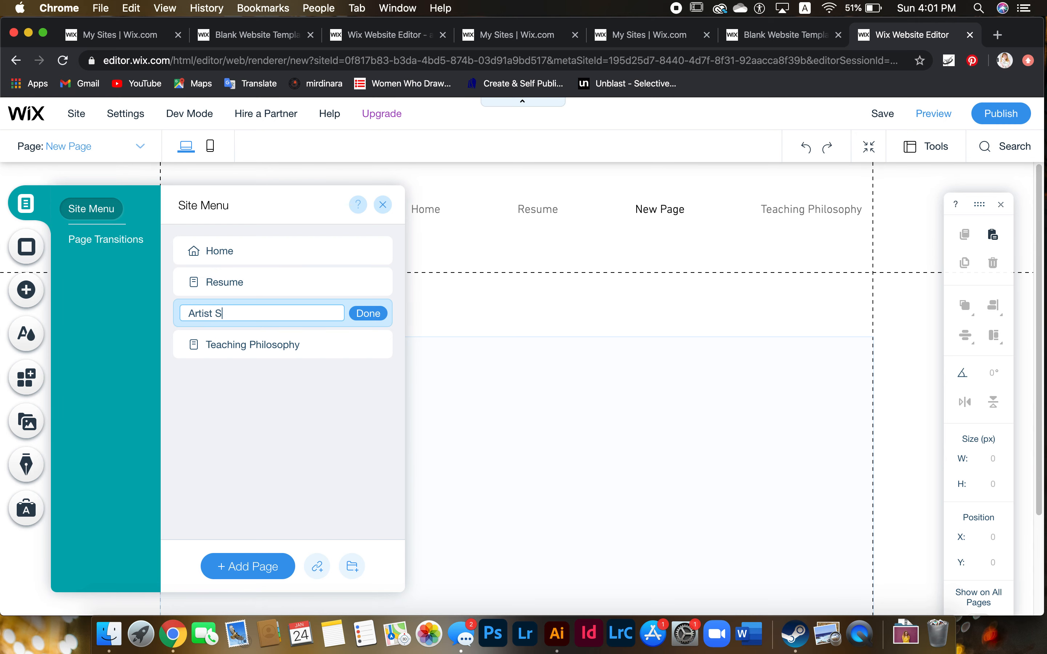
text(tatment)
key(Return)
click(218, 566)
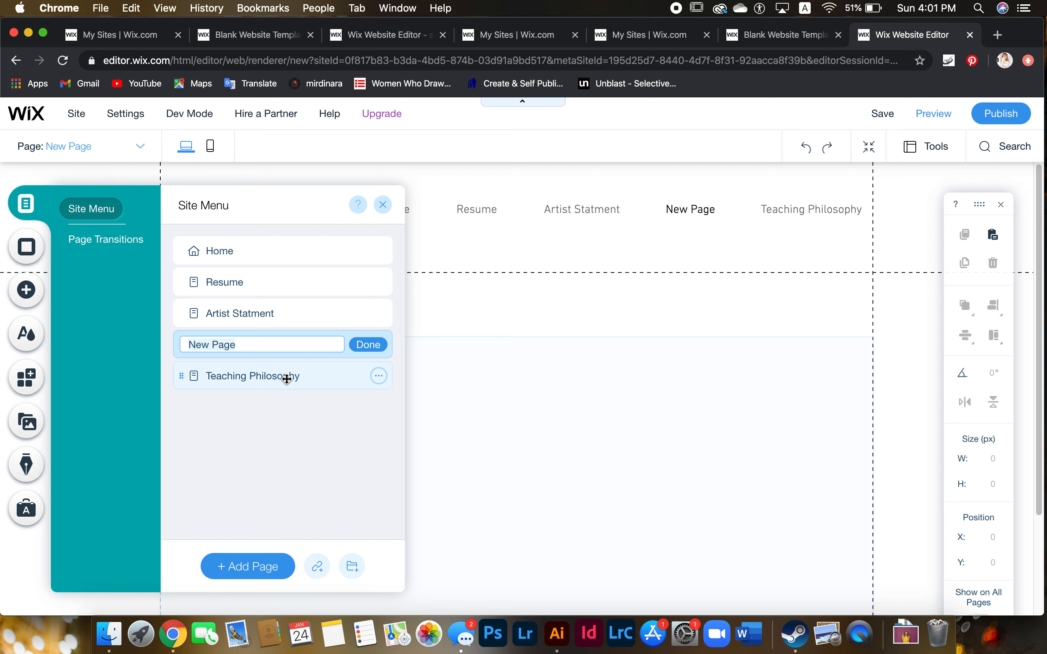
text(Portfolio)
click(367, 346)
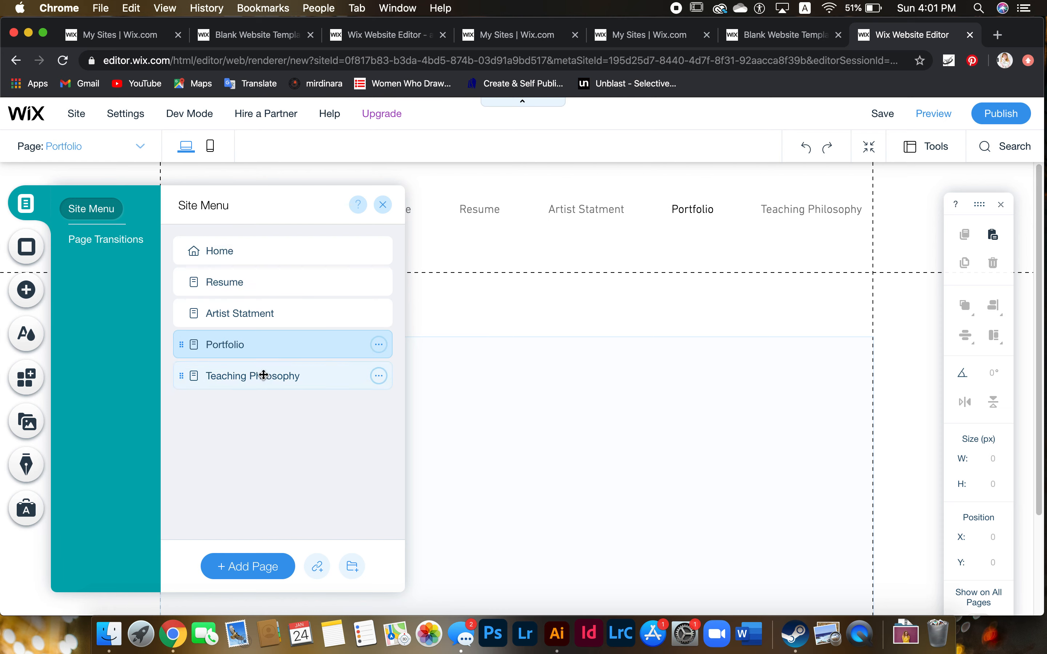
Move Teaching Philosophy directly below Home, select Home and close the page list
drag(263, 375, 291, 300)
click(262, 250)
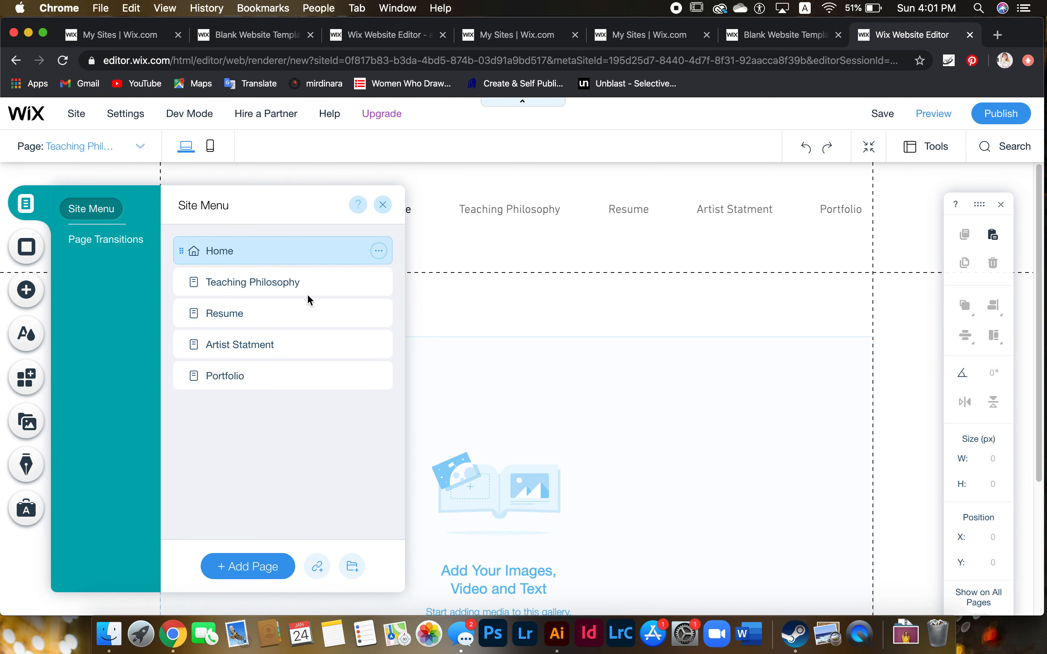
click(383, 206)
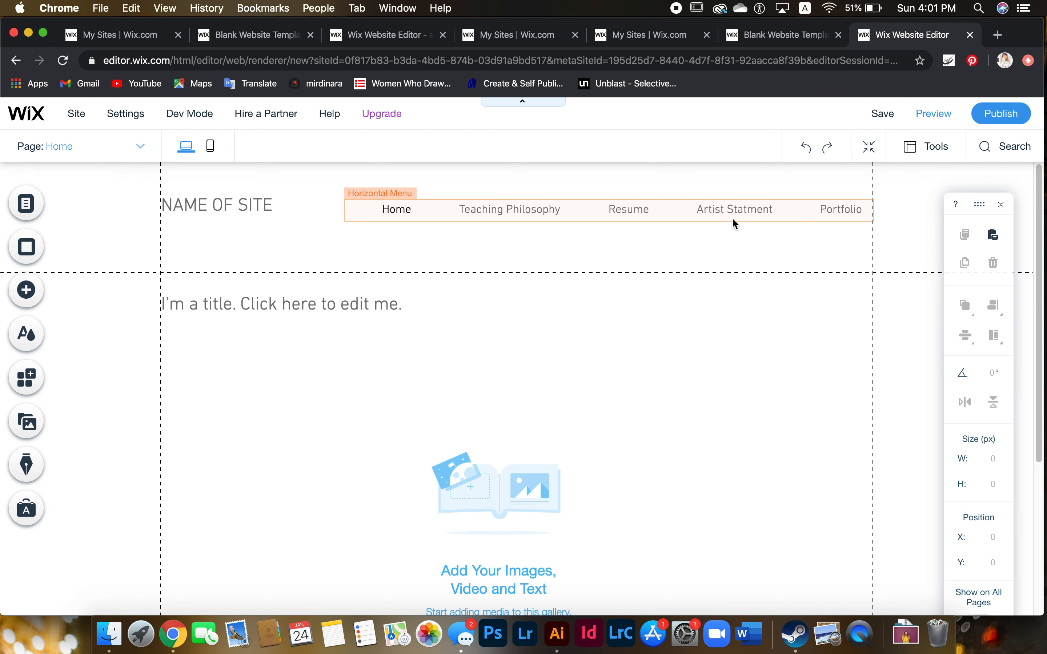
Replace the NAME OF SITE heading with the owner's name and set it in Lulo Clean
click(248, 207)
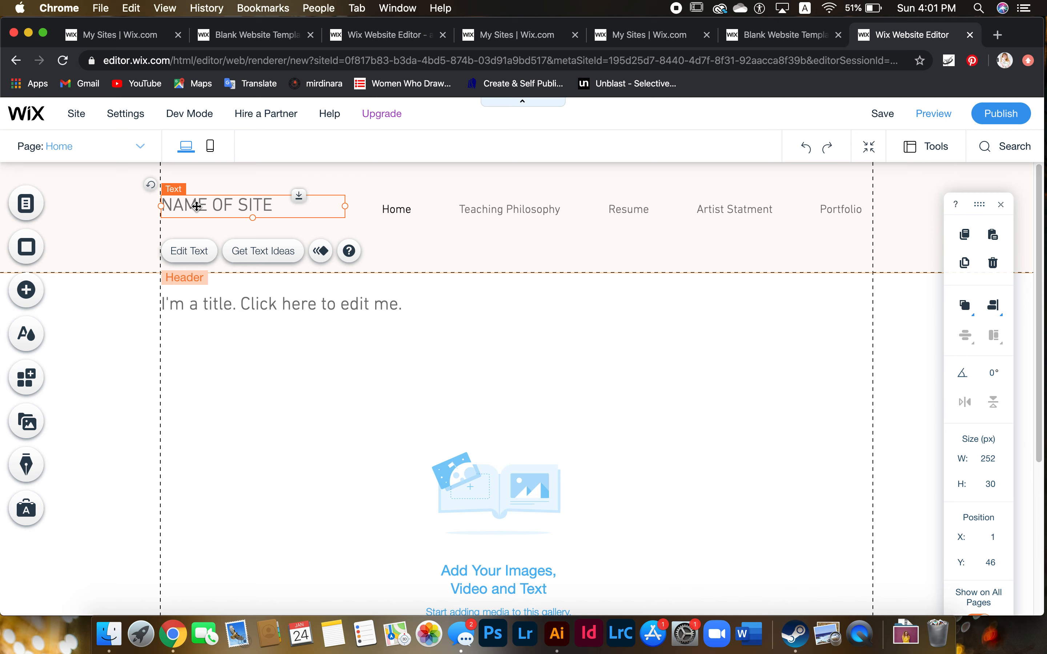
double_click(250, 208)
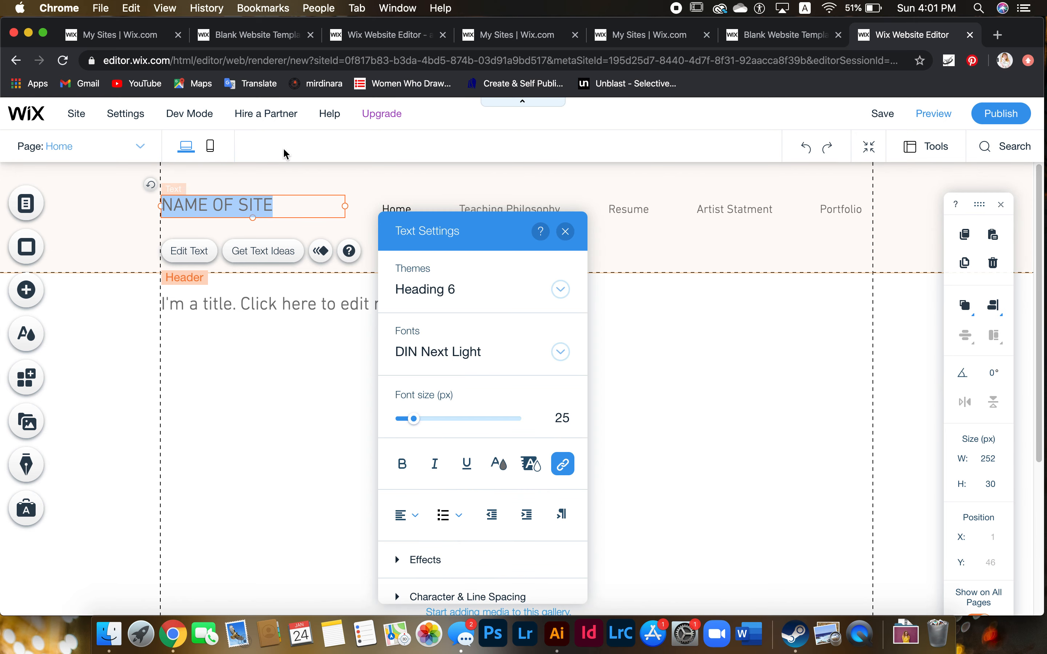
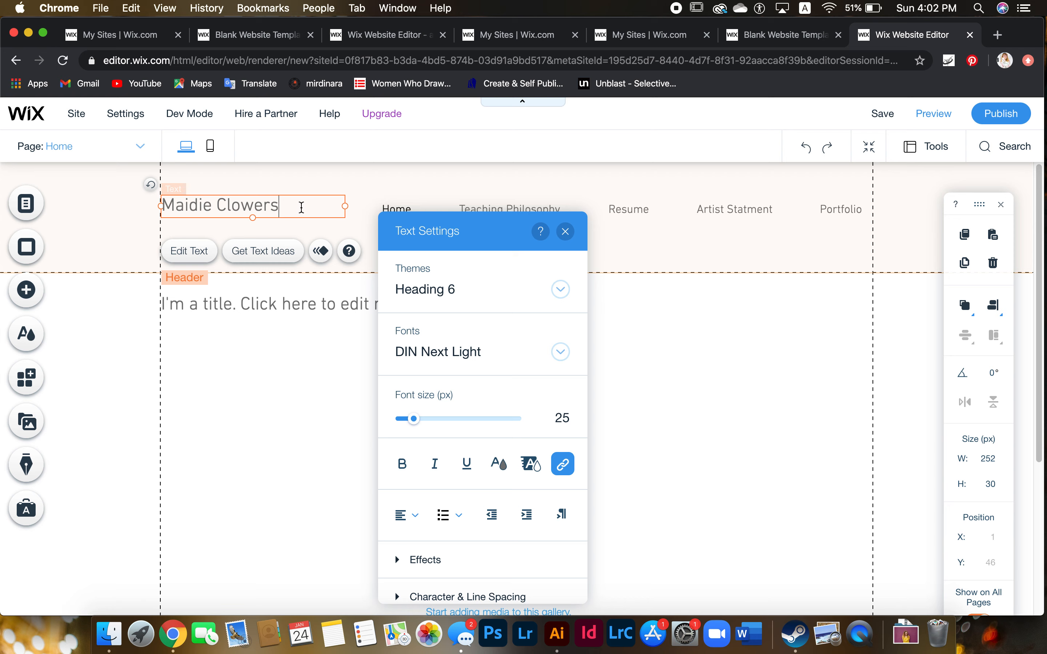
drag(301, 208, 143, 200)
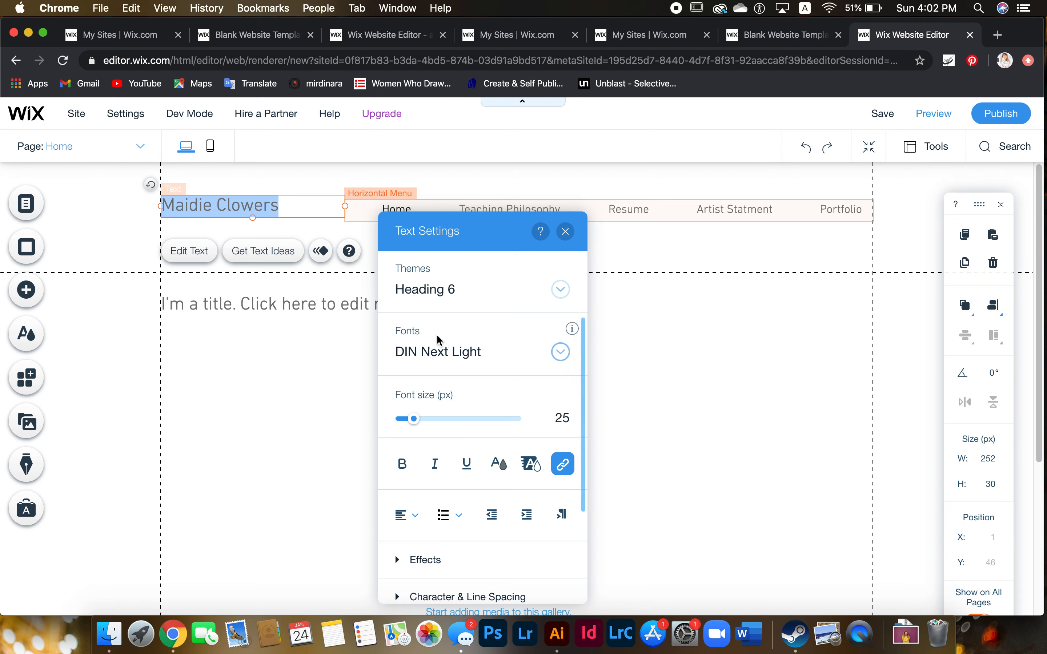
click(563, 352)
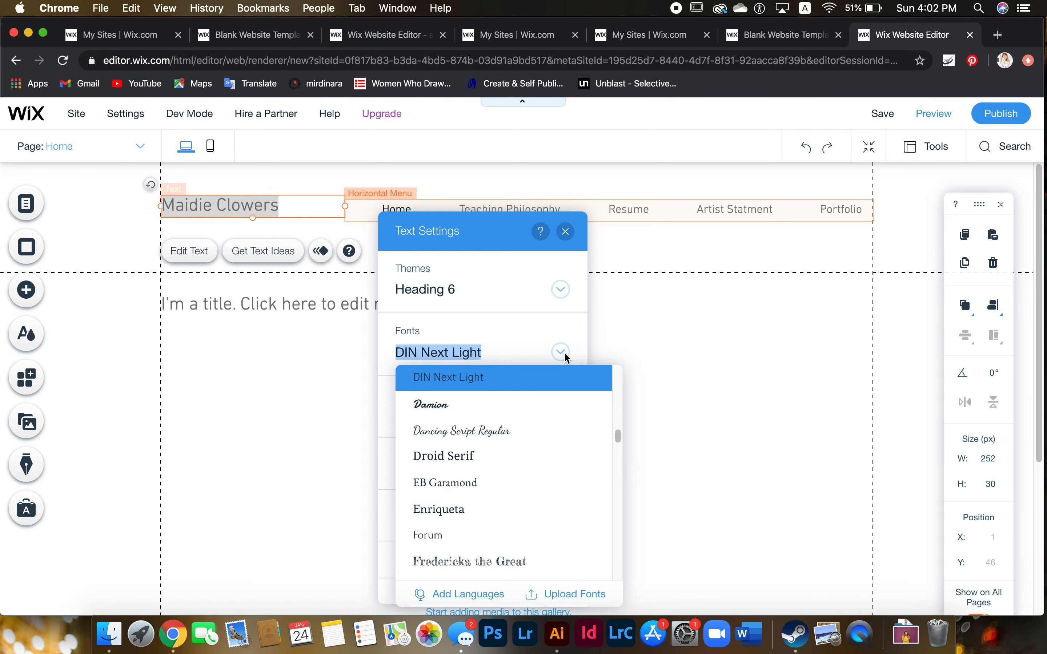
drag(615, 437, 618, 480)
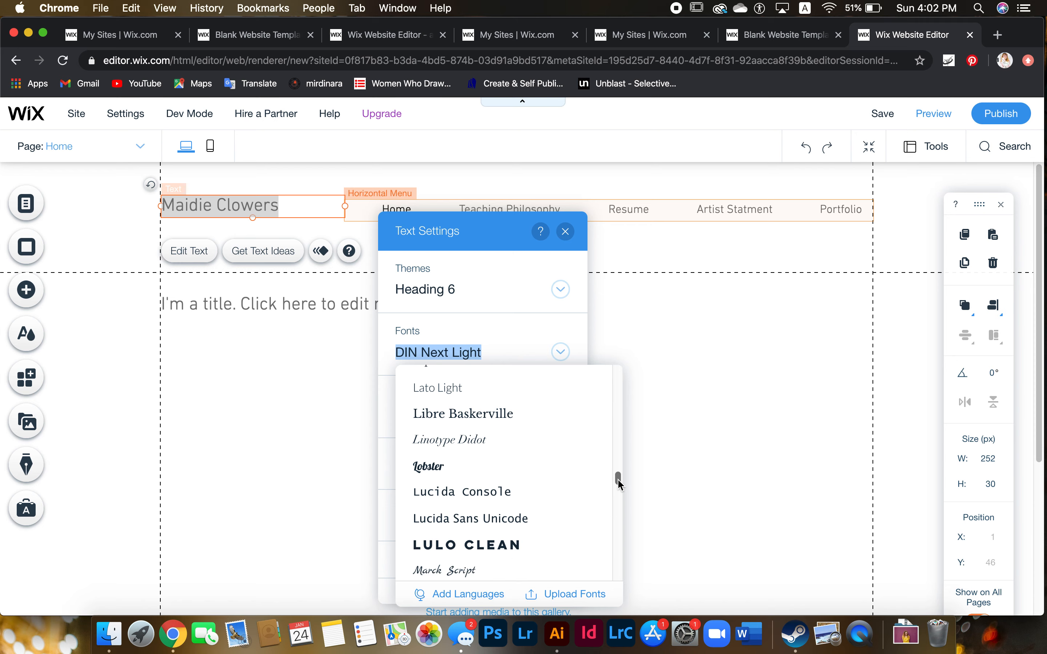
click(539, 549)
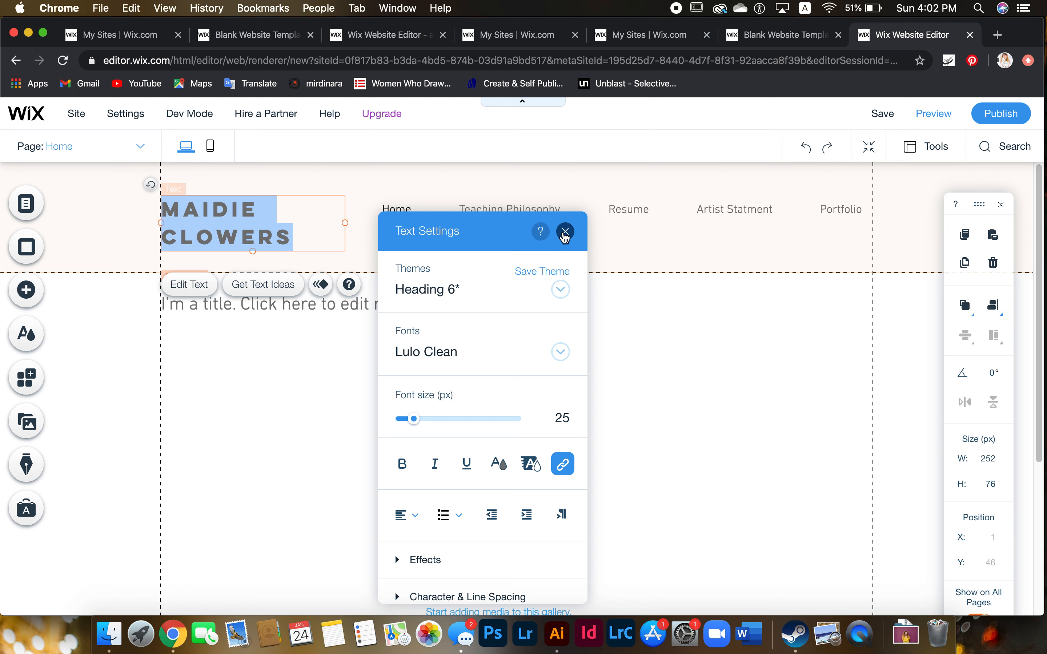
Widen and reposition the site name and align the navigation menu beside it in the header
click(565, 233)
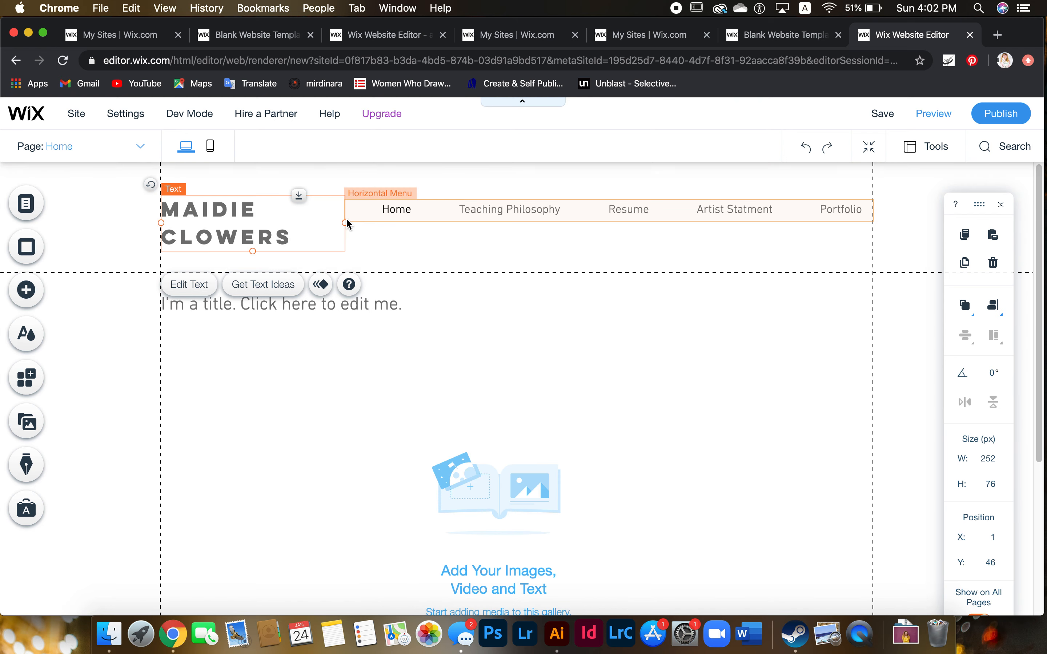
mouse_move(367, 227)
mouse_down()
mouse_move(412, 224)
mouse_move(353, 227)
mouse_move(436, 225)
mouse_move(361, 222)
mouse_up()
drag(271, 241, 275, 228)
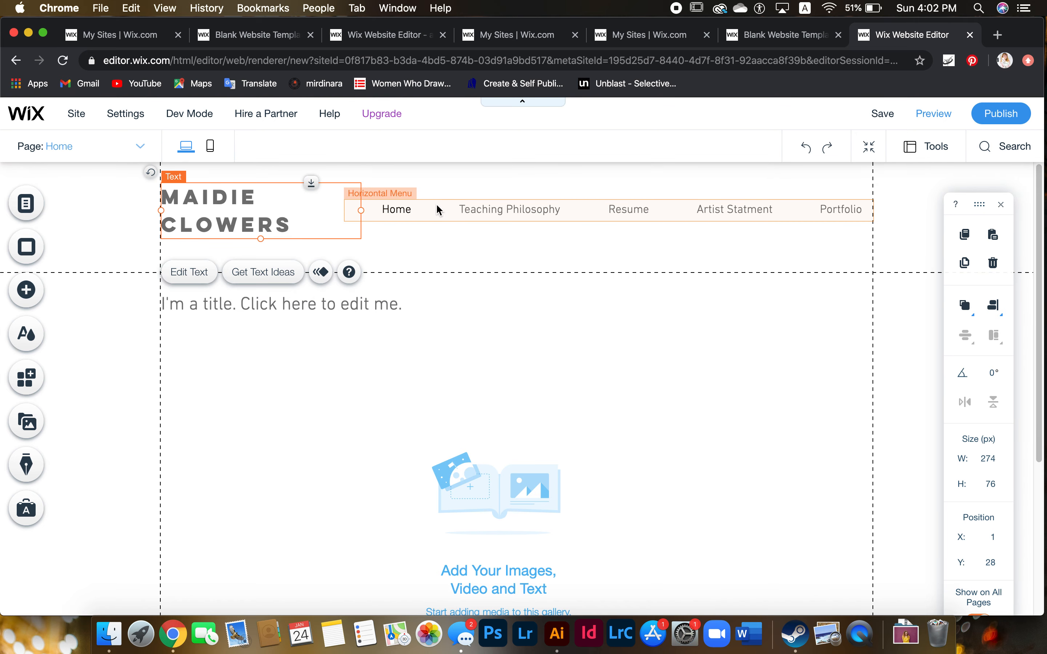
click(500, 213)
drag(501, 213, 503, 227)
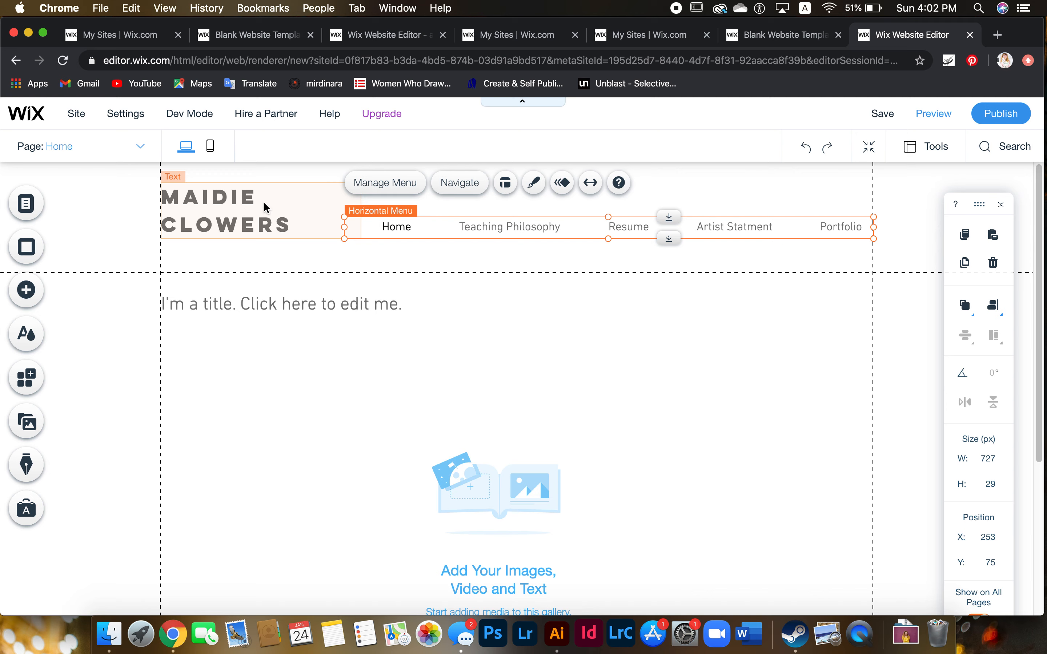
mouse_move(442, 226)
mouse_down()
mouse_move(441, 215)
mouse_move(444, 227)
mouse_up()
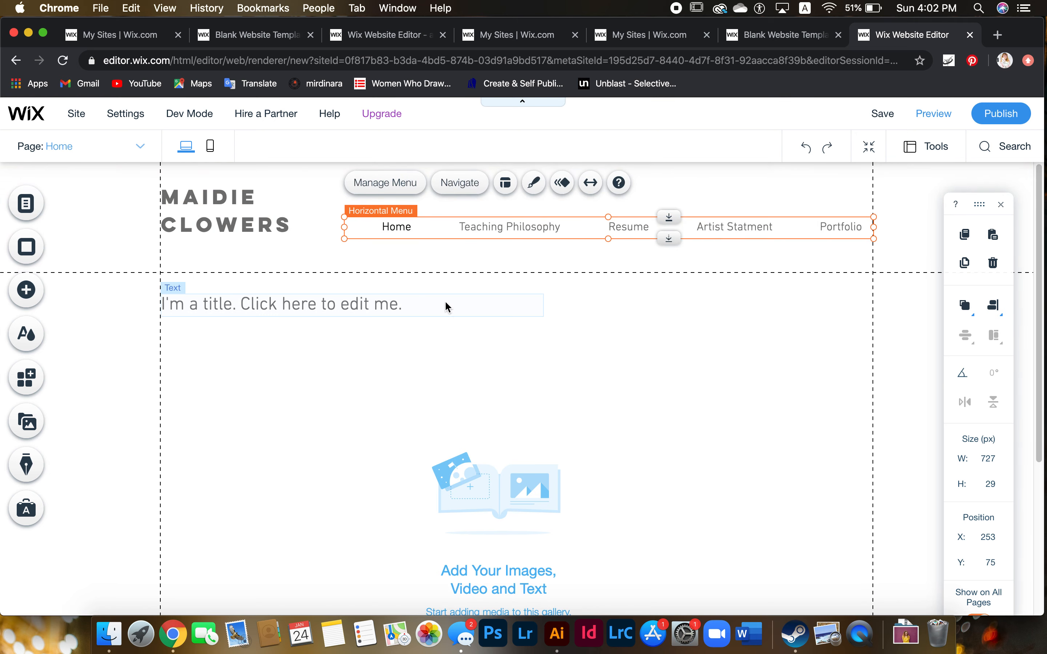
click(596, 338)
click(503, 274)
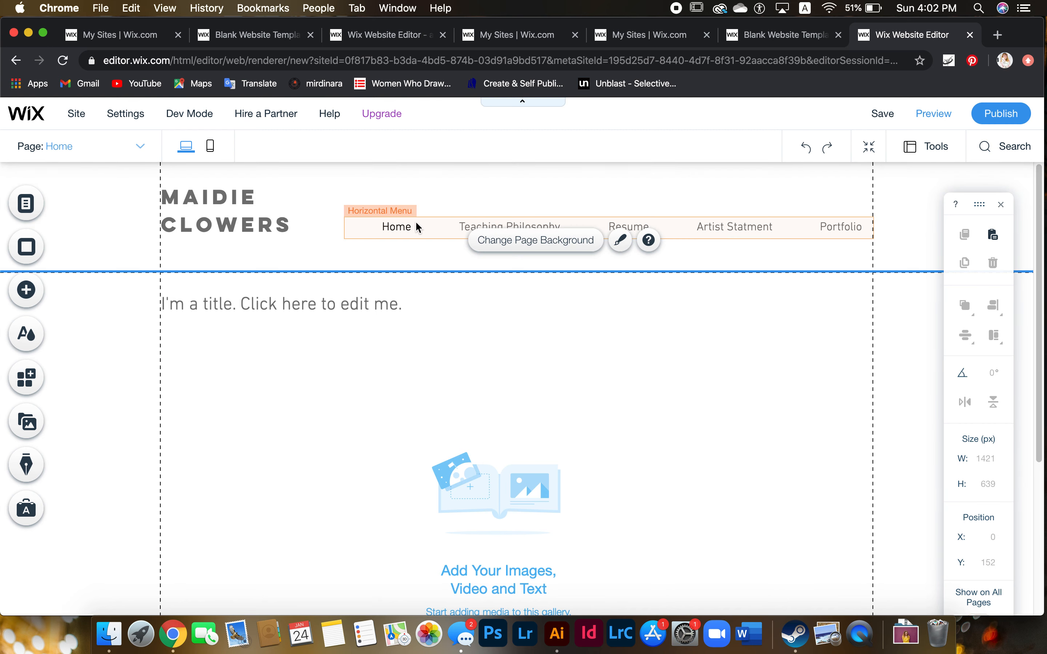
drag(255, 211, 271, 212)
Shorten the header to 128 px high beneath the name and menu
click(563, 400)
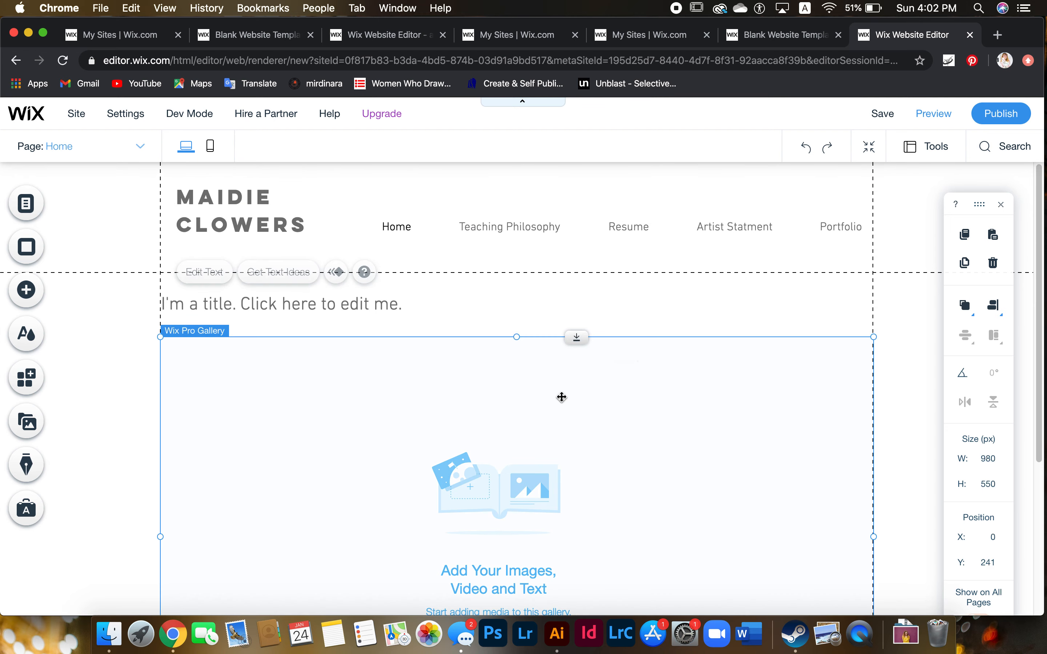
click(460, 273)
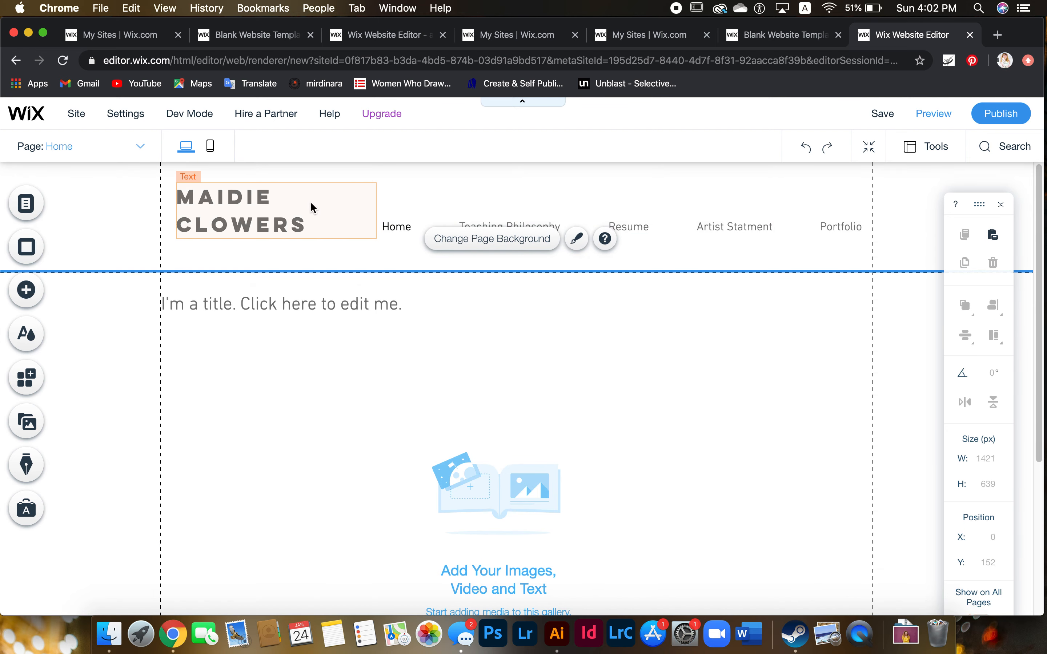
click(439, 272)
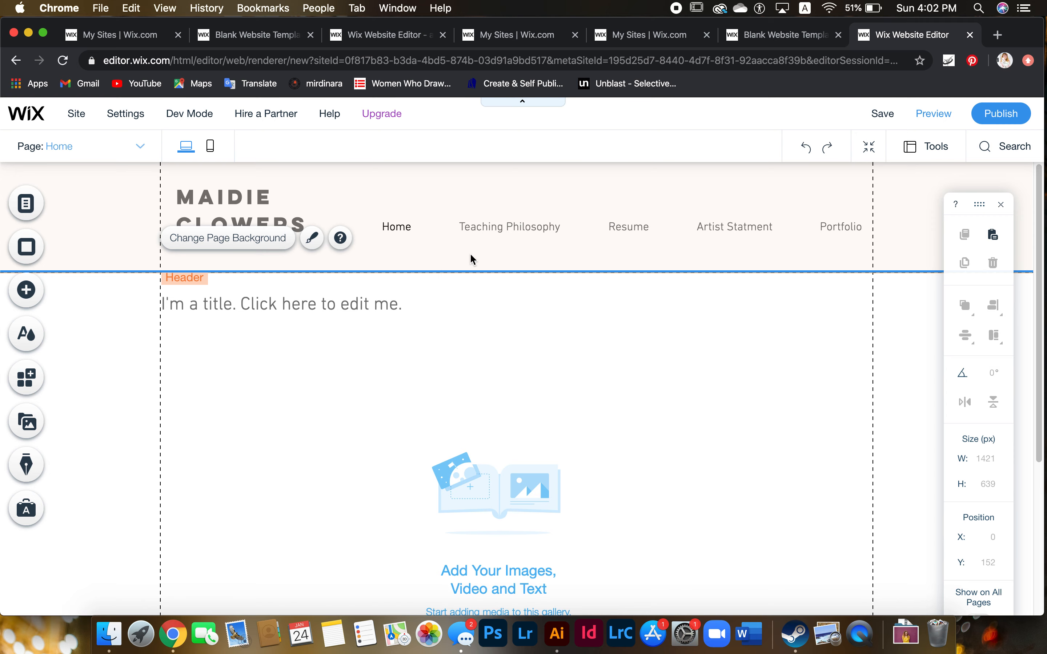
click(498, 260)
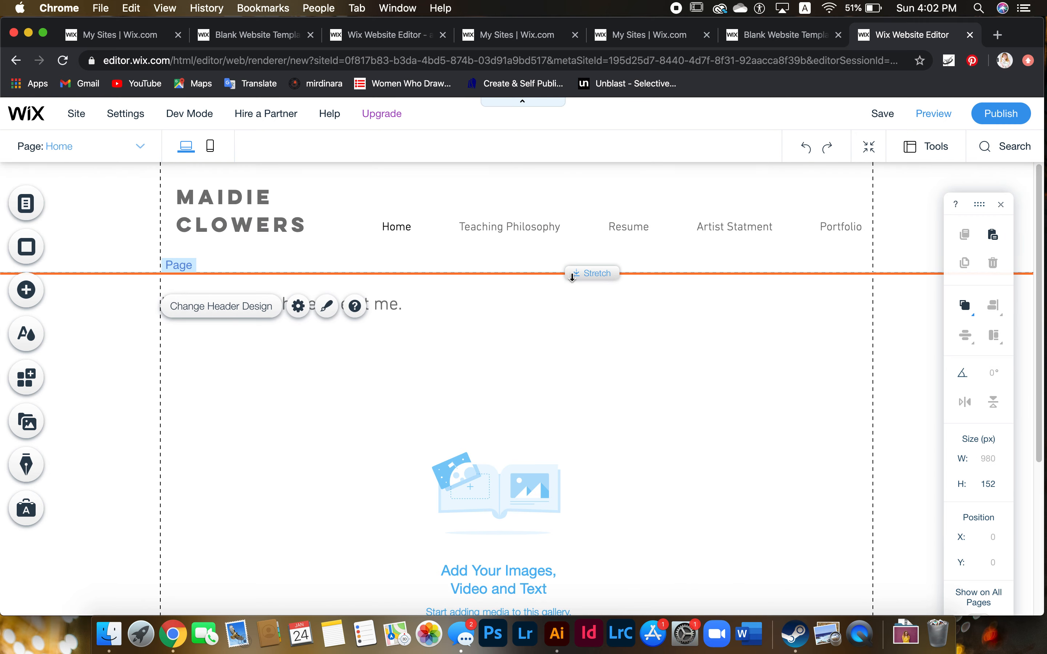
drag(572, 275, 572, 256)
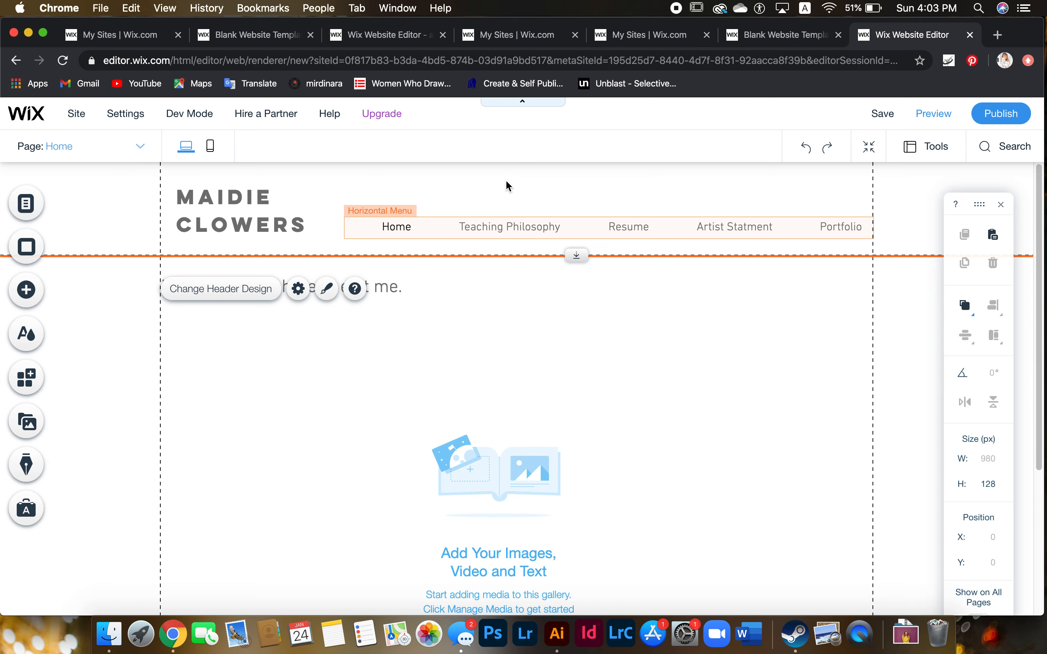
Apply the dark brown preset with thin white stripes to the header and open its design customization
click(380, 260)
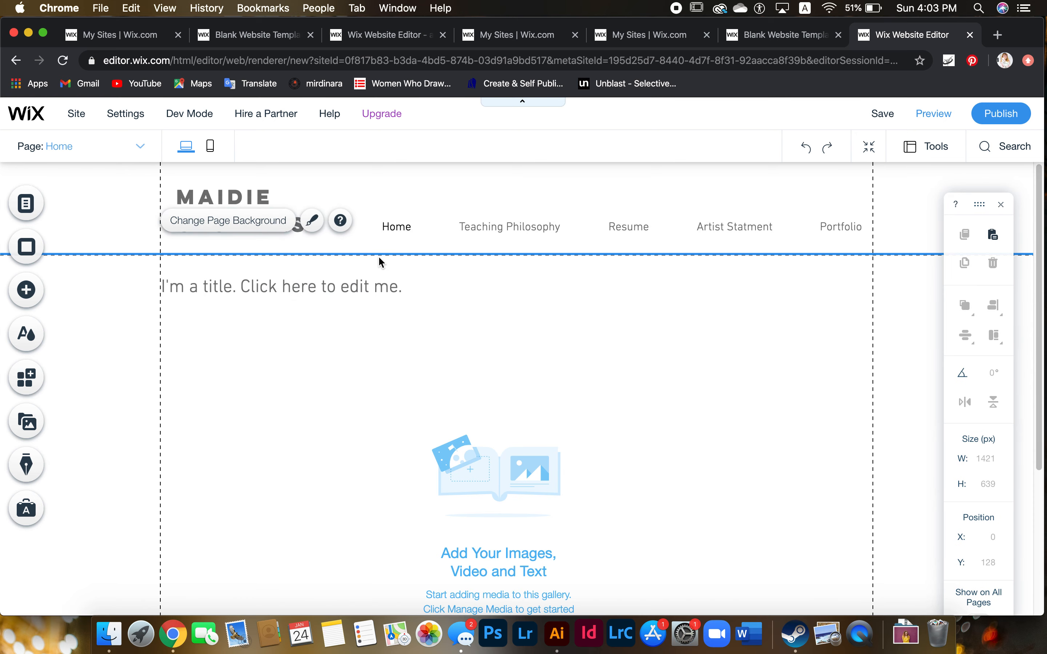
click(376, 252)
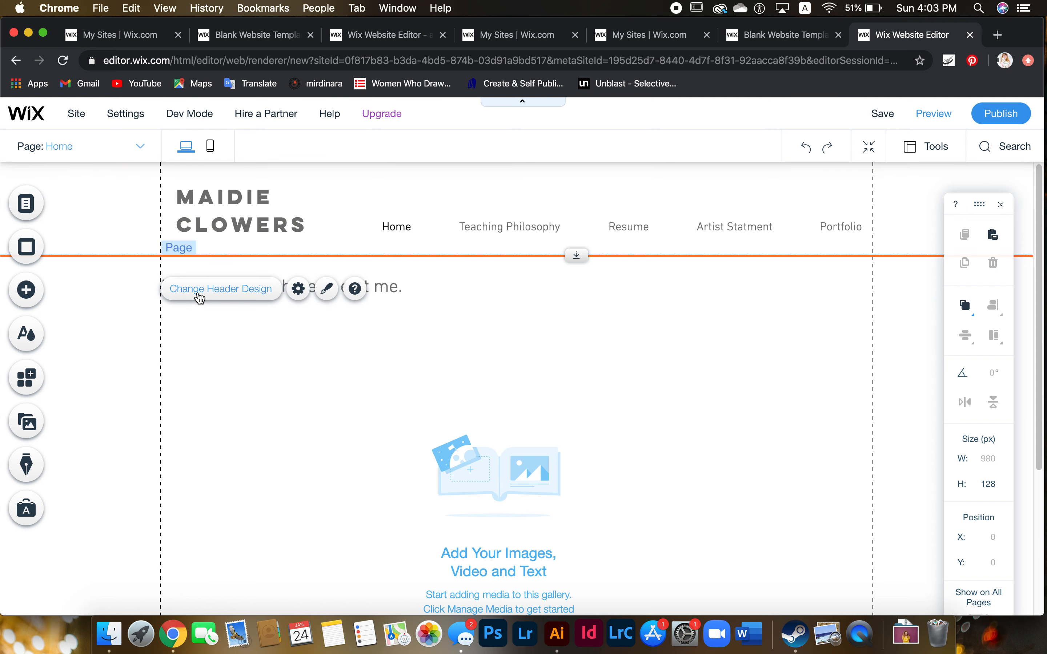
click(327, 289)
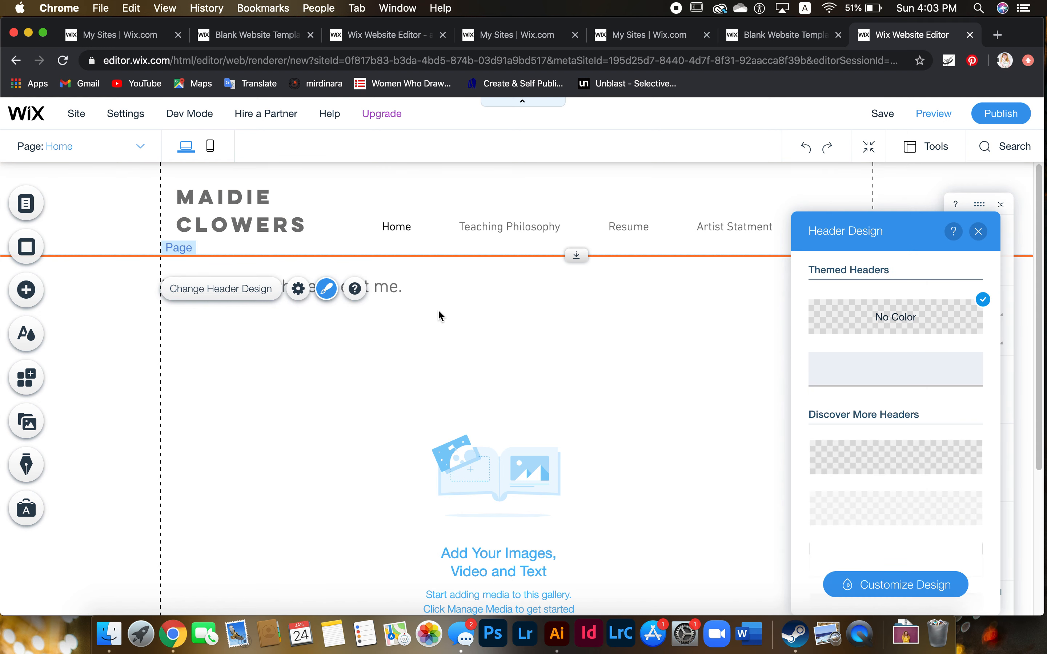
mouse_move(996, 329)
mouse_down()
mouse_move(992, 363)
mouse_move(979, 323)
mouse_up()
scroll(975, 329, down, 5)
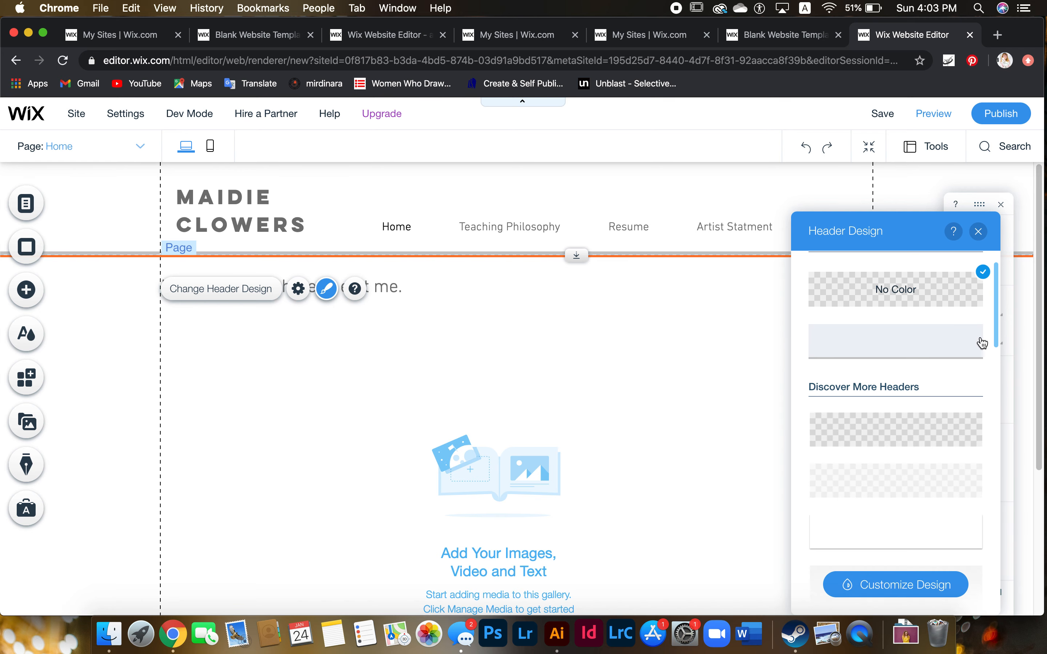
drag(997, 356, 997, 524)
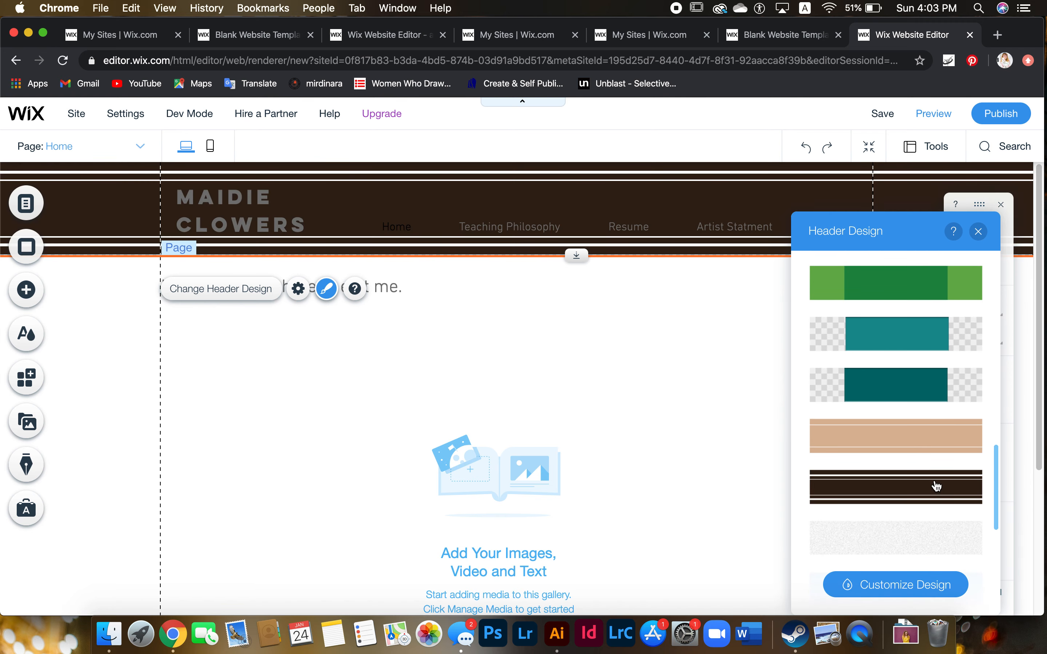
click(937, 486)
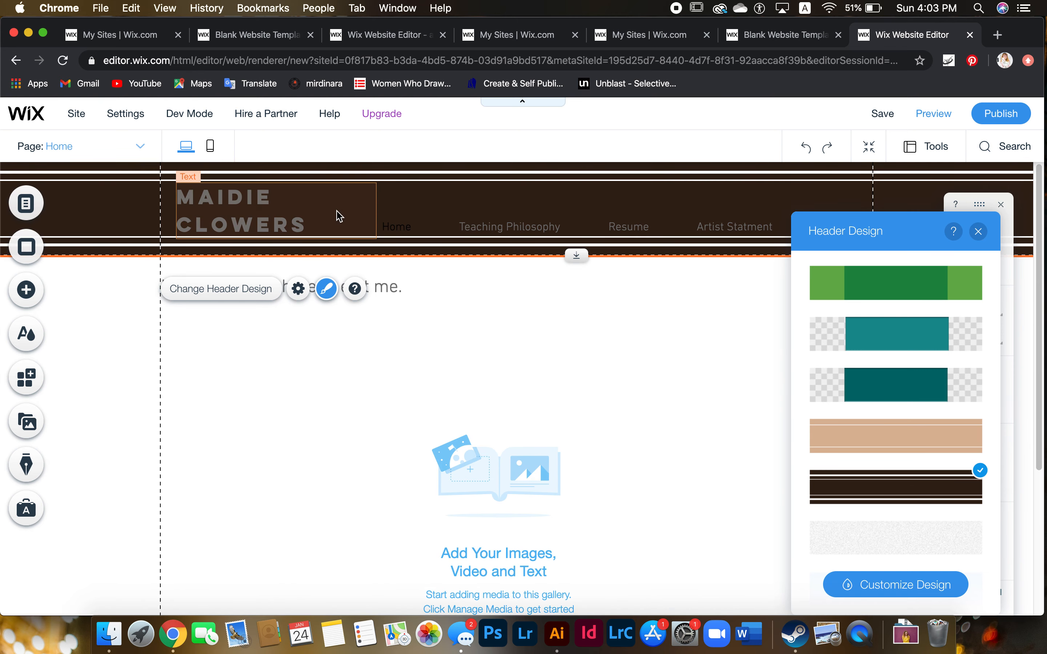
scroll(460, 194, down, 1)
scroll(649, 368, down, 2)
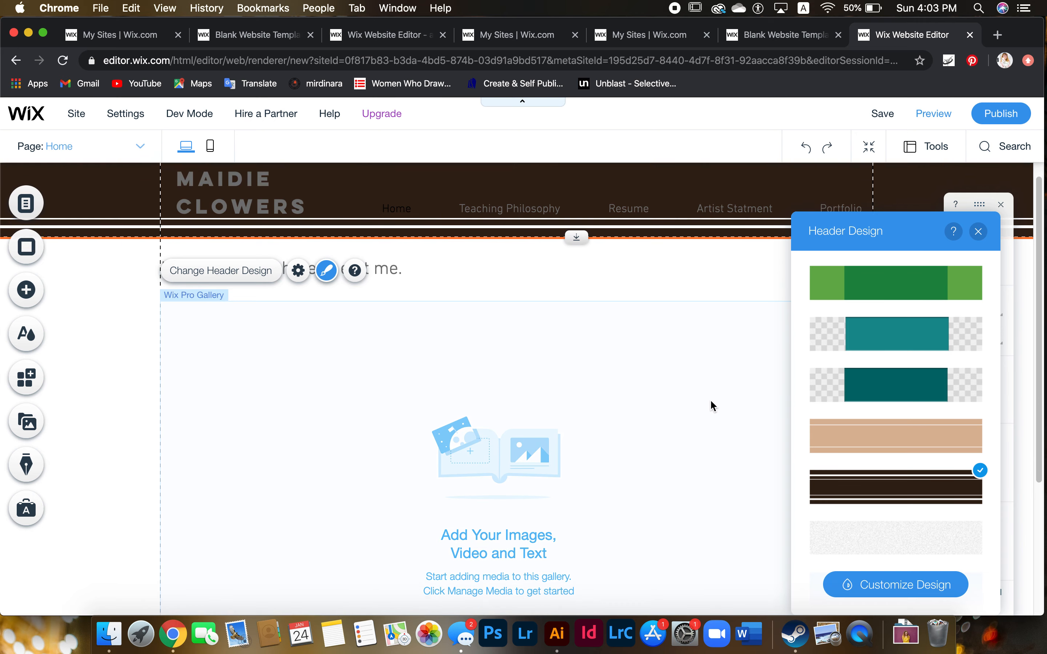
click(904, 585)
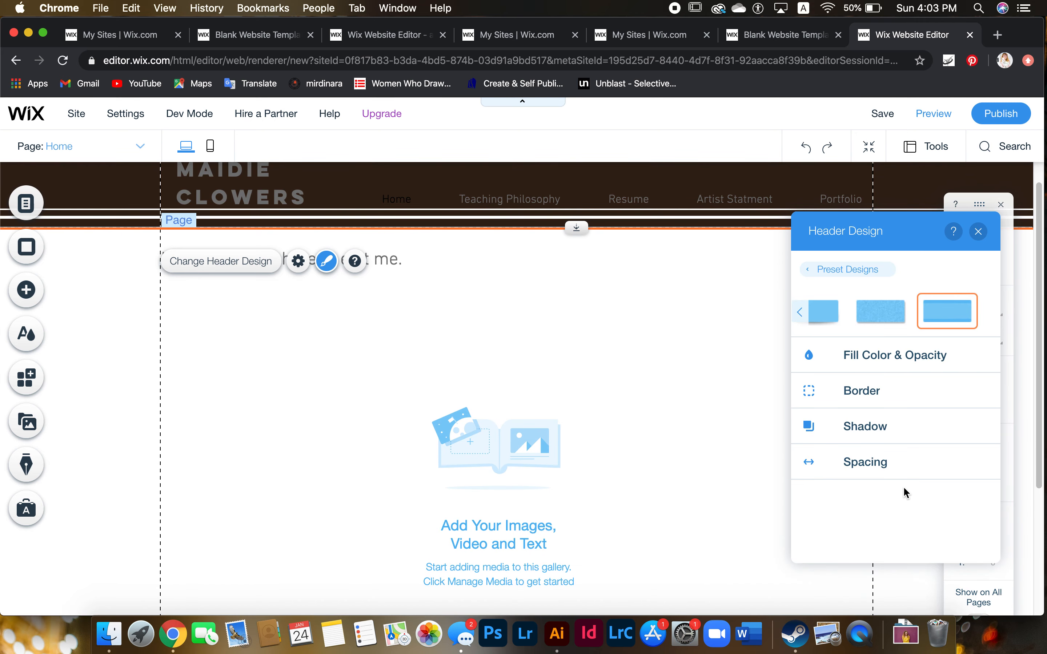
Create and save a custom pale green in the header's Fill Color & Opacity picker
click(917, 357)
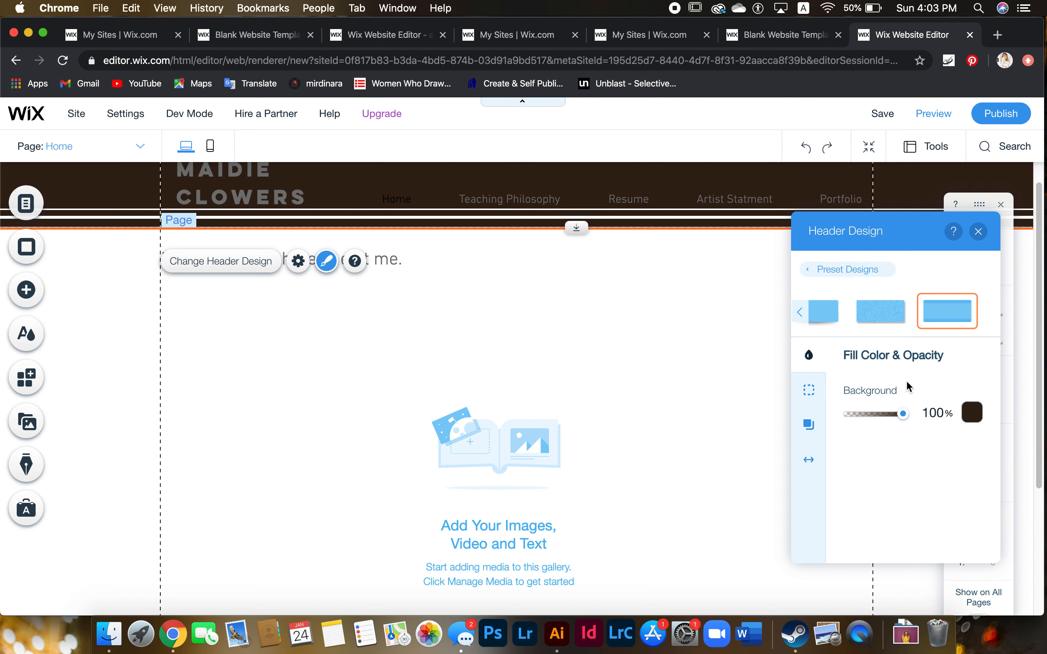
mouse_move(903, 413)
mouse_down()
mouse_move(860, 415)
mouse_move(913, 416)
mouse_up()
click(983, 424)
click(981, 422)
click(979, 422)
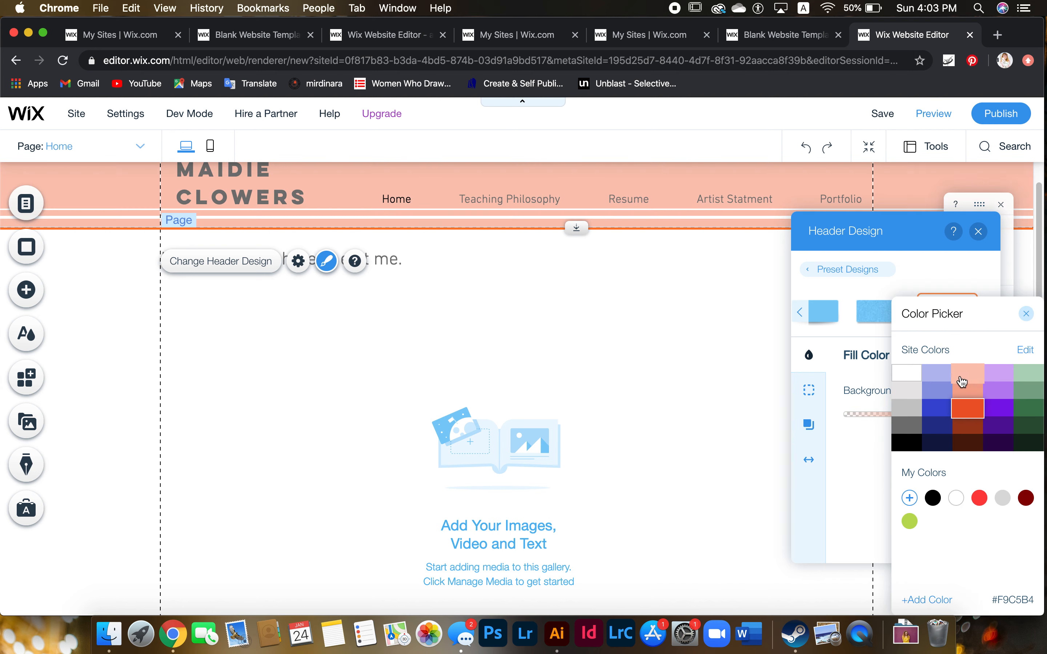
click(910, 500)
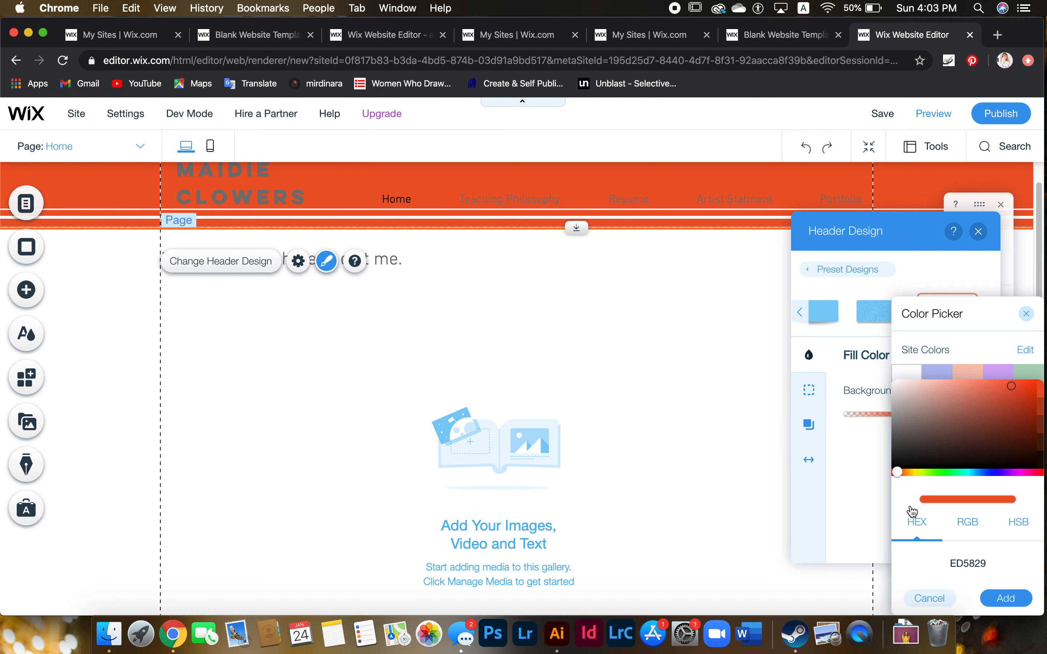
click(934, 472)
drag(935, 473, 937, 473)
mouse_move(951, 405)
mouse_down()
mouse_move(943, 390)
mouse_move(932, 408)
mouse_move(934, 395)
mouse_up()
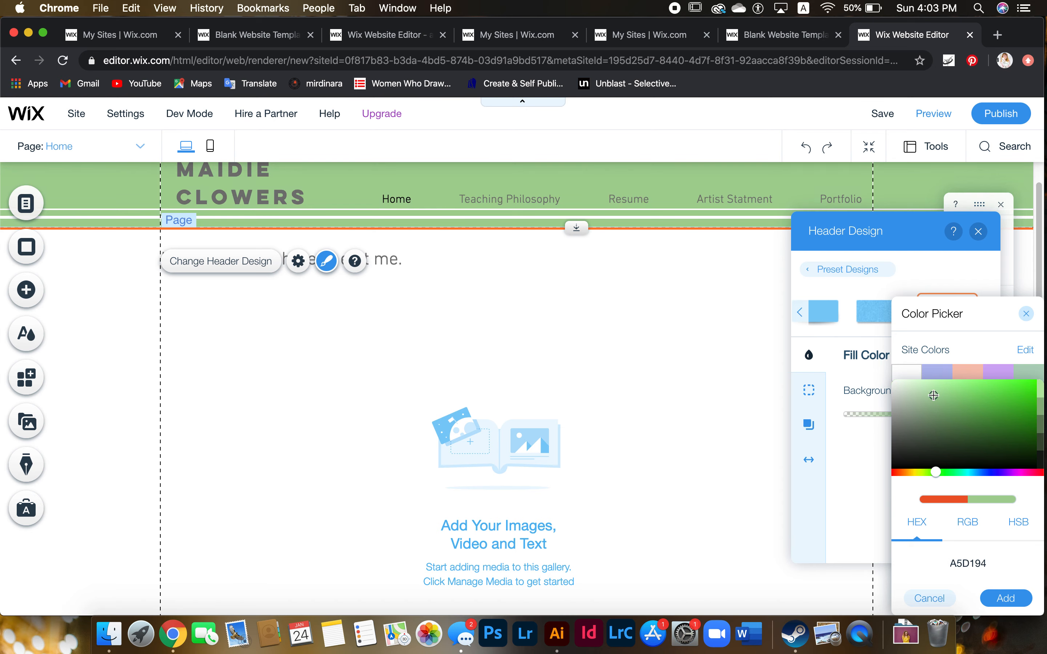
click(1007, 598)
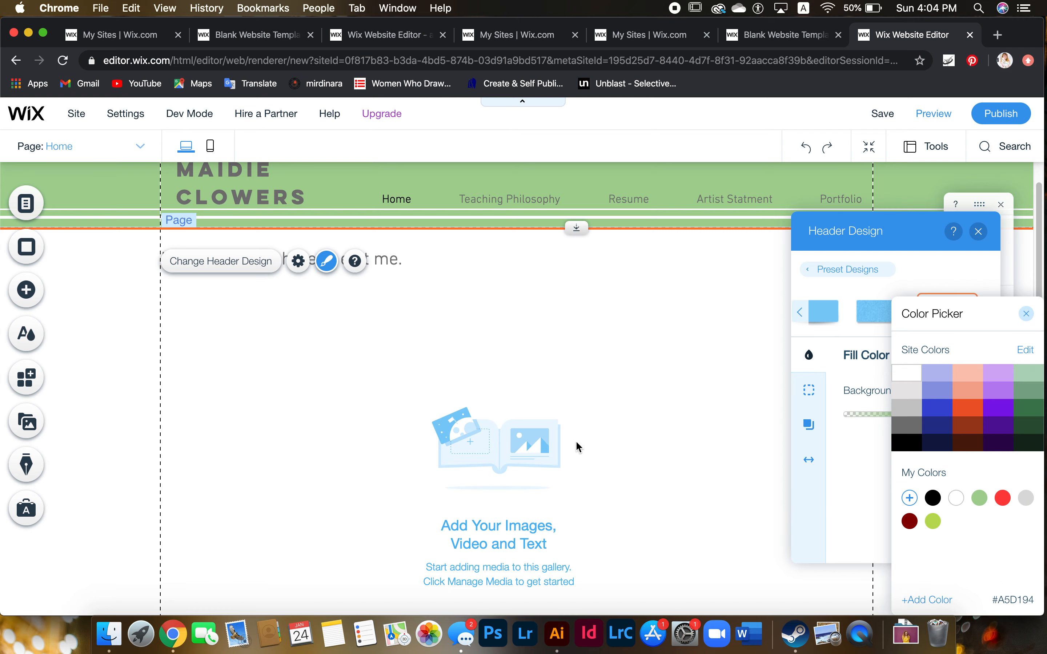
Fill the header with the light sage green #B1D3BB at 100% opacity and close the design panels
click(967, 399)
click(1029, 374)
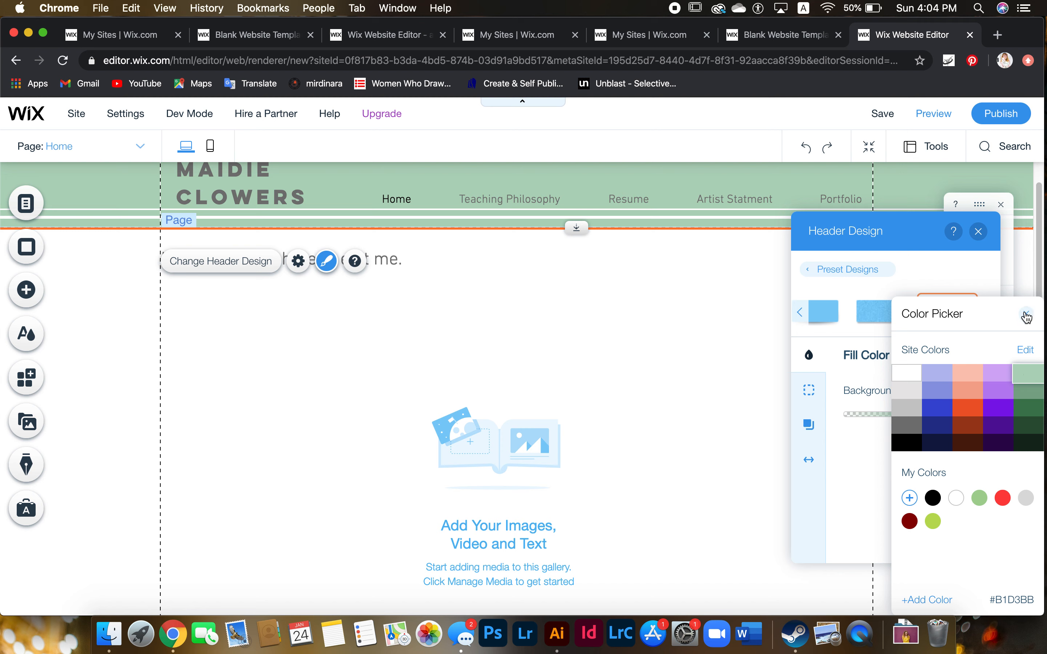
click(1027, 316)
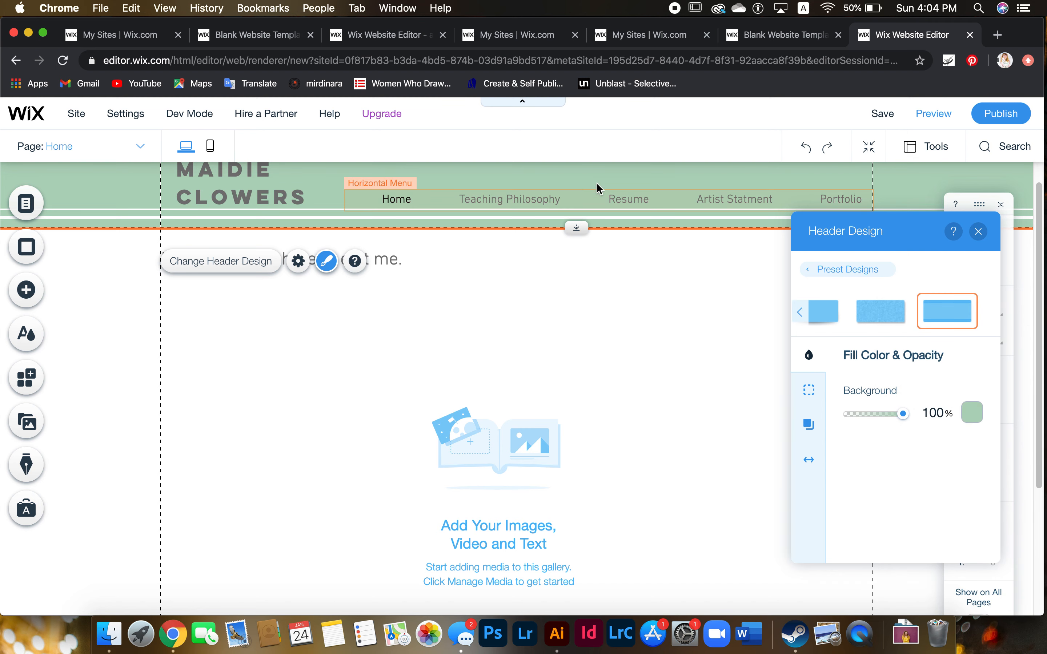
click(979, 234)
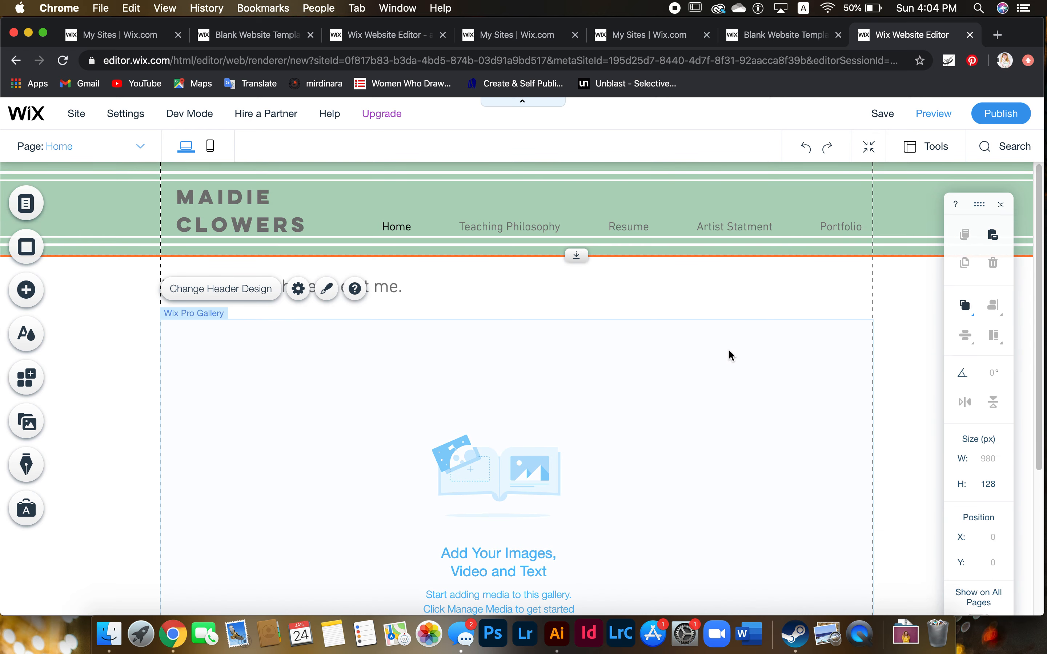
drag(574, 255, 568, 277)
drag(585, 236, 584, 253)
drag(285, 219, 284, 228)
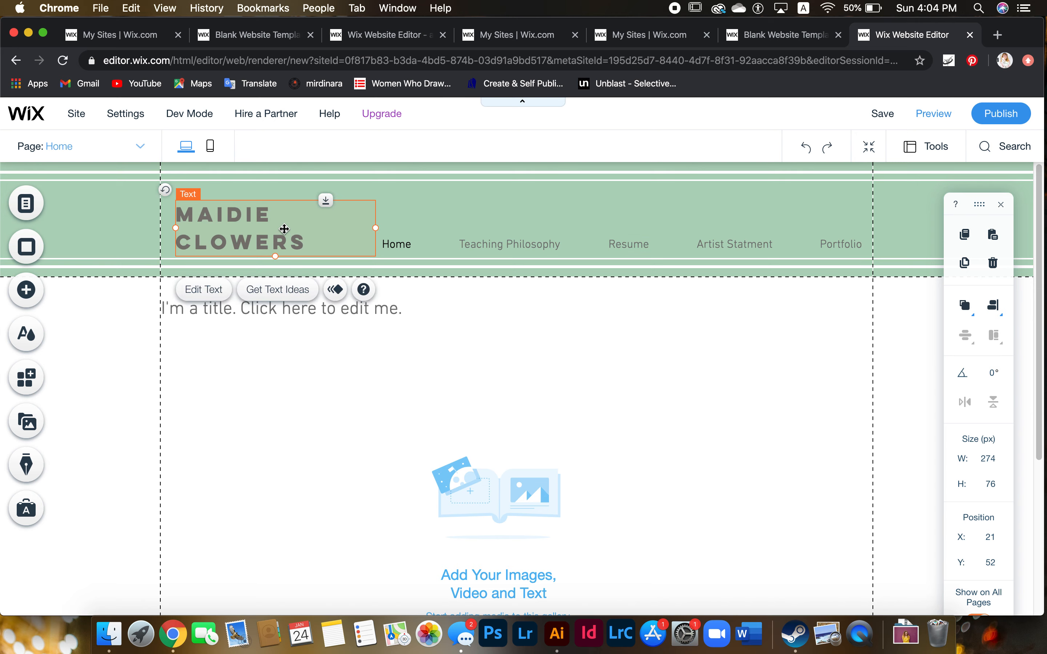
click(511, 318)
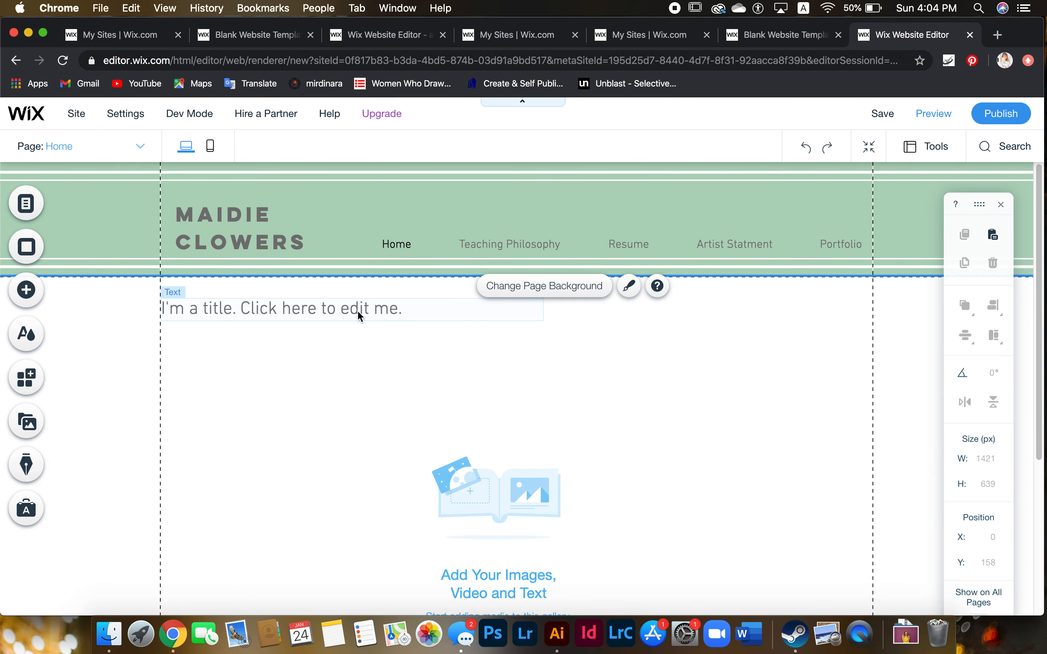
double_click(309, 310)
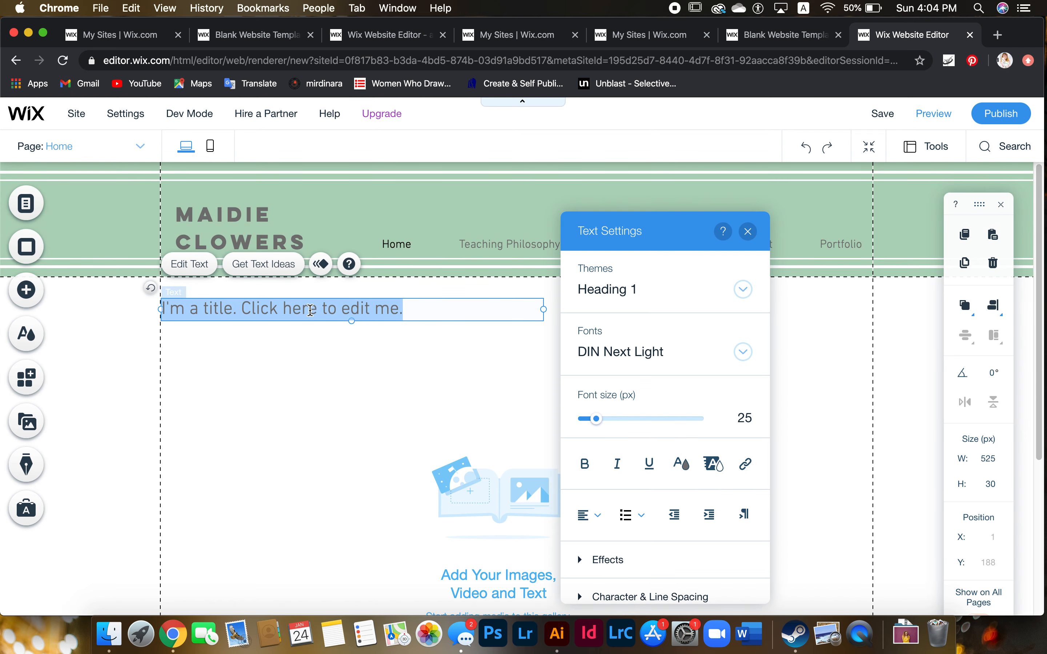
Type 'Art Educator' as the heading and style it Damion italic at 36 px
text(Art Educator)
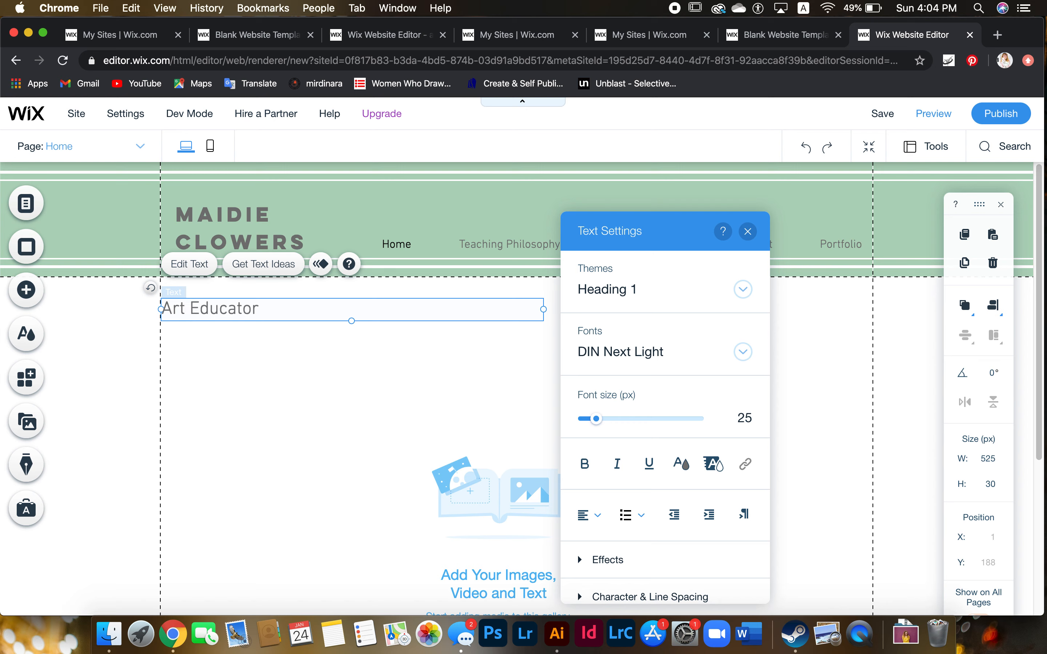
drag(292, 305, 160, 308)
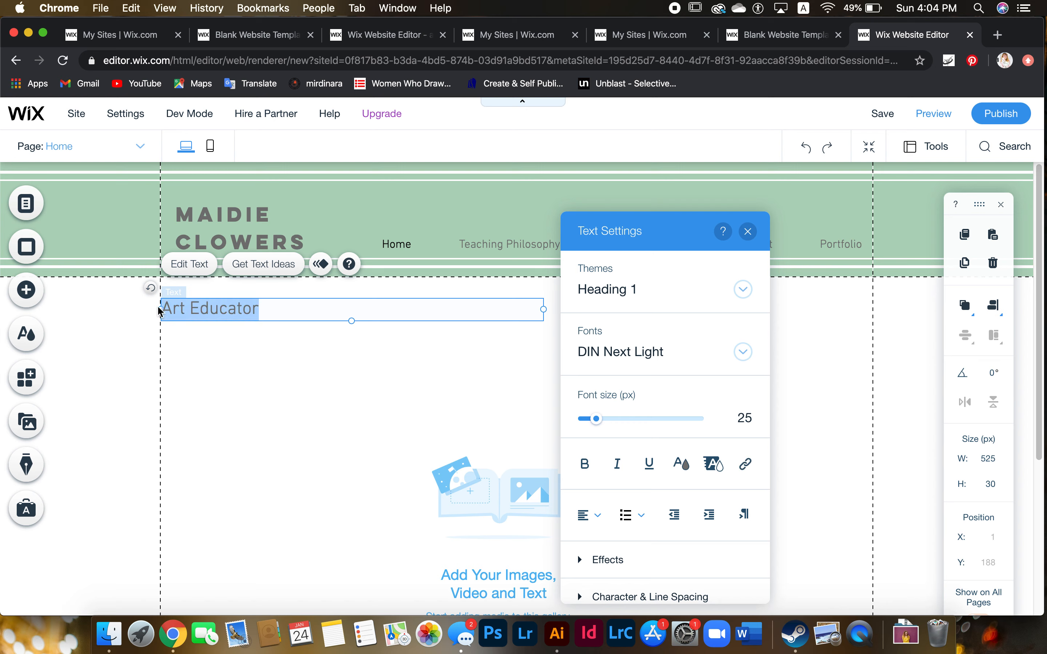
click(744, 352)
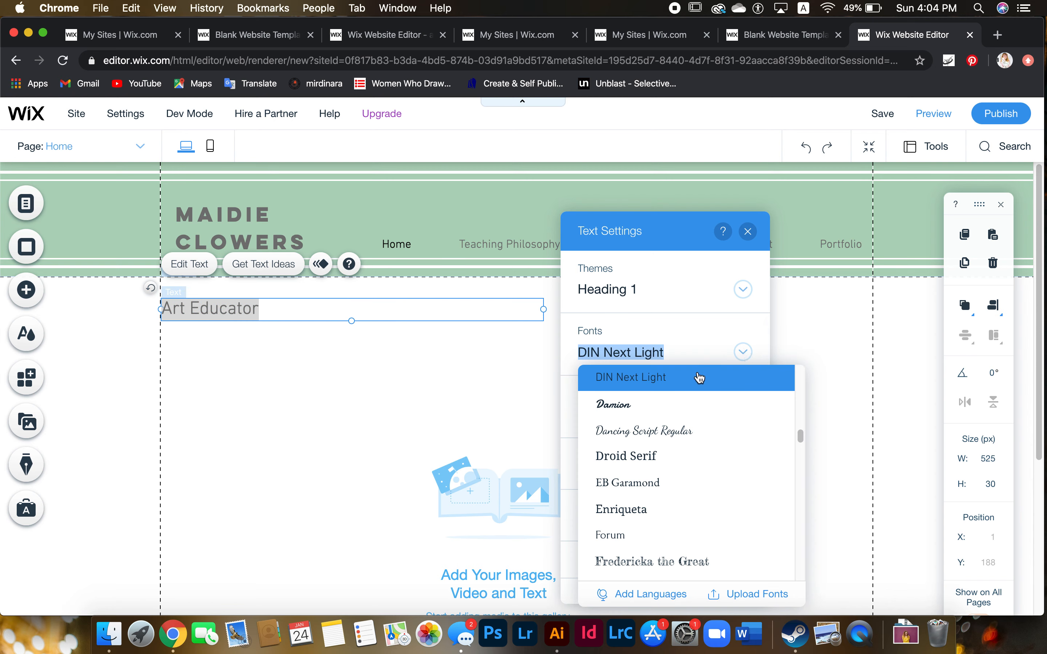
click(645, 407)
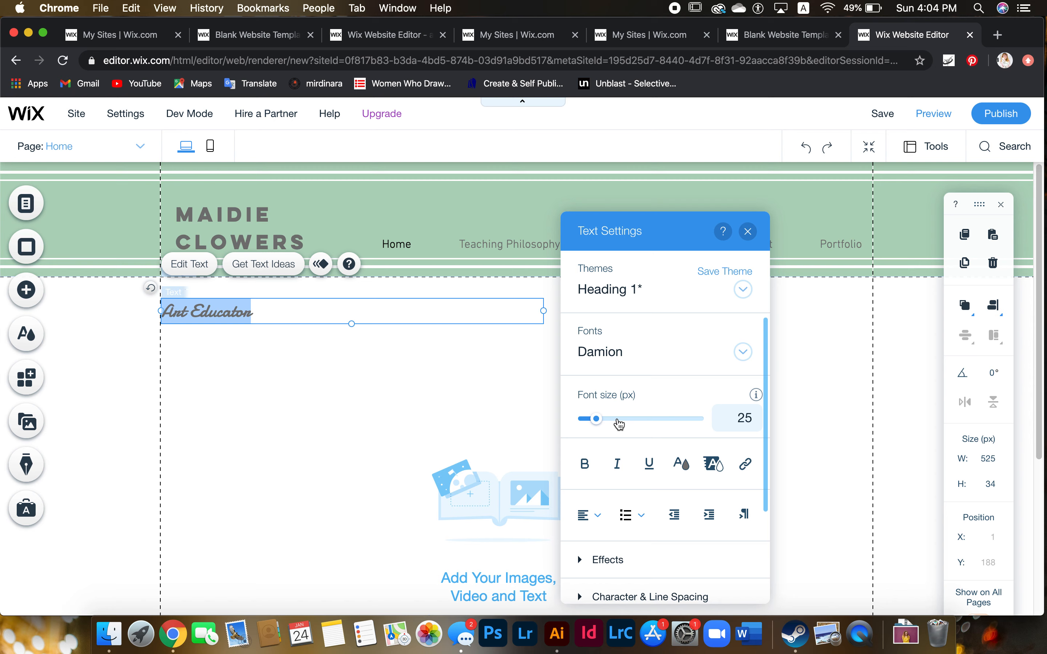
mouse_move(601, 426)
mouse_down()
mouse_move(617, 427)
mouse_move(604, 428)
mouse_up()
click(744, 420)
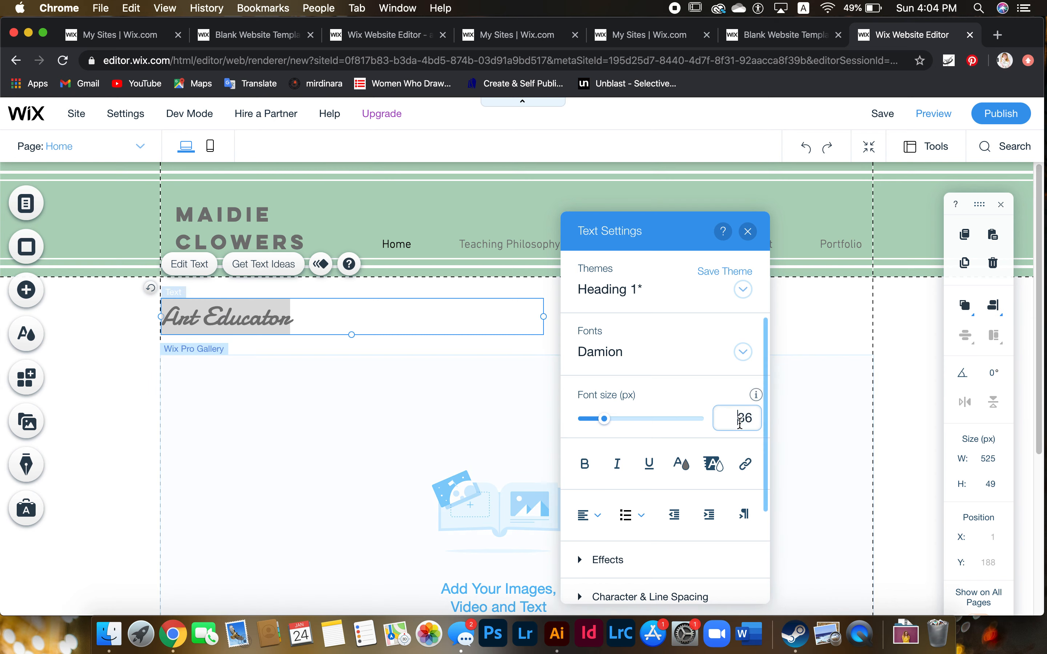
click(739, 425)
click(614, 473)
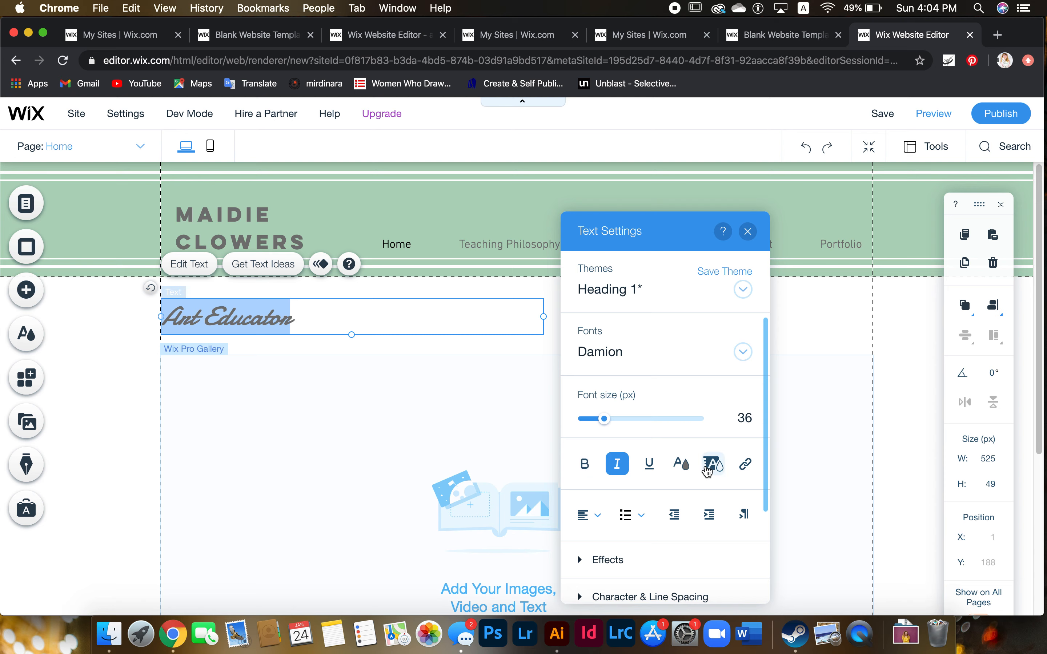
Create the custom gold colour #D19A34 and save it to My Colors
click(682, 465)
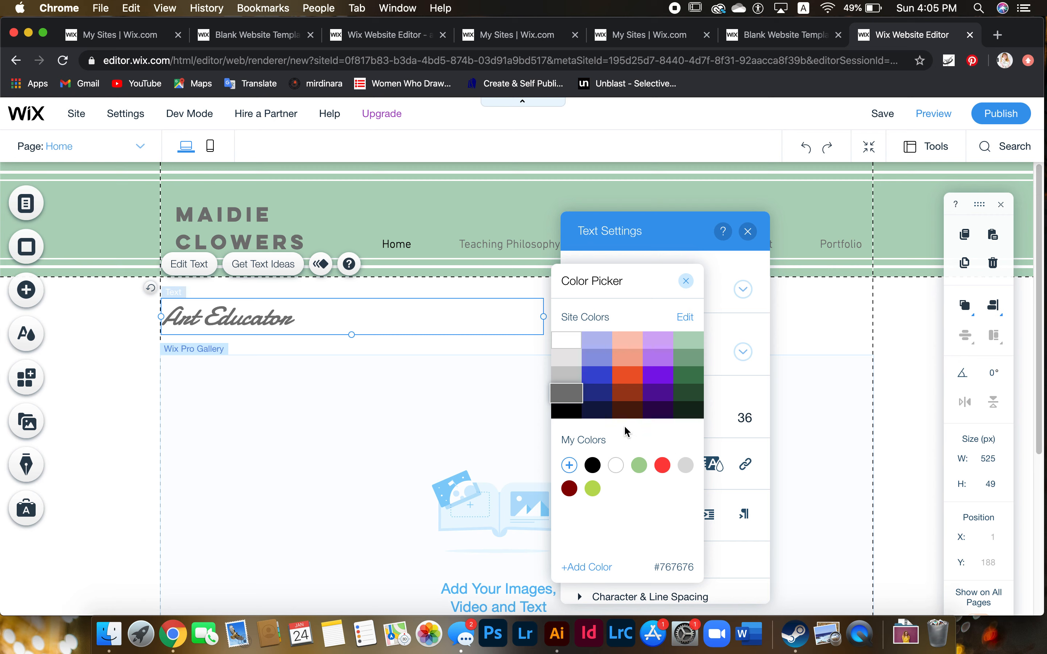
click(570, 466)
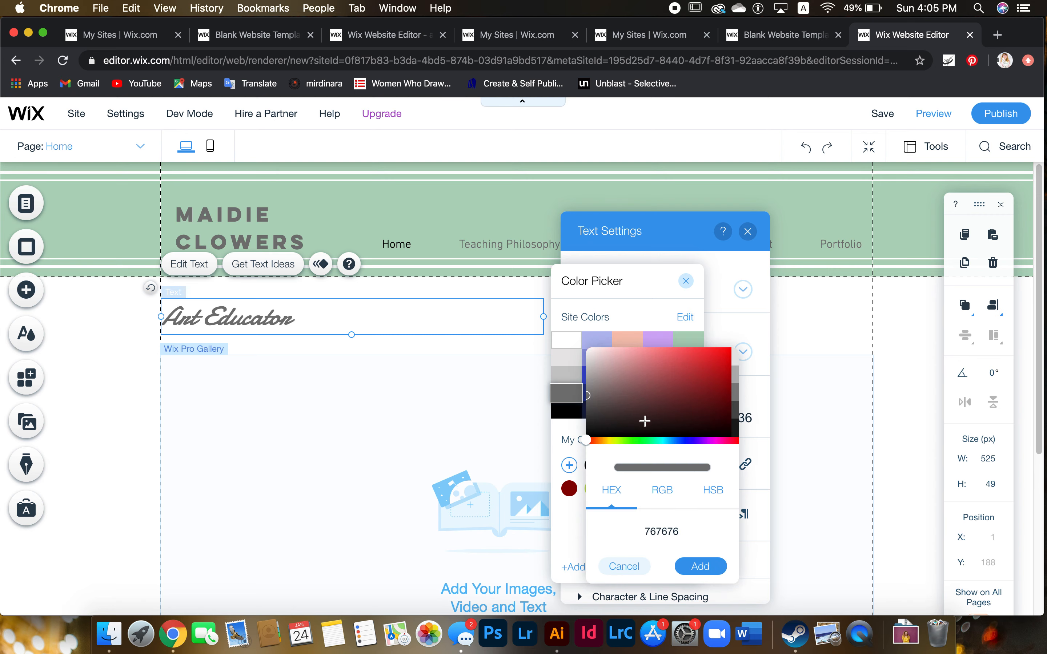
drag(609, 442, 603, 441)
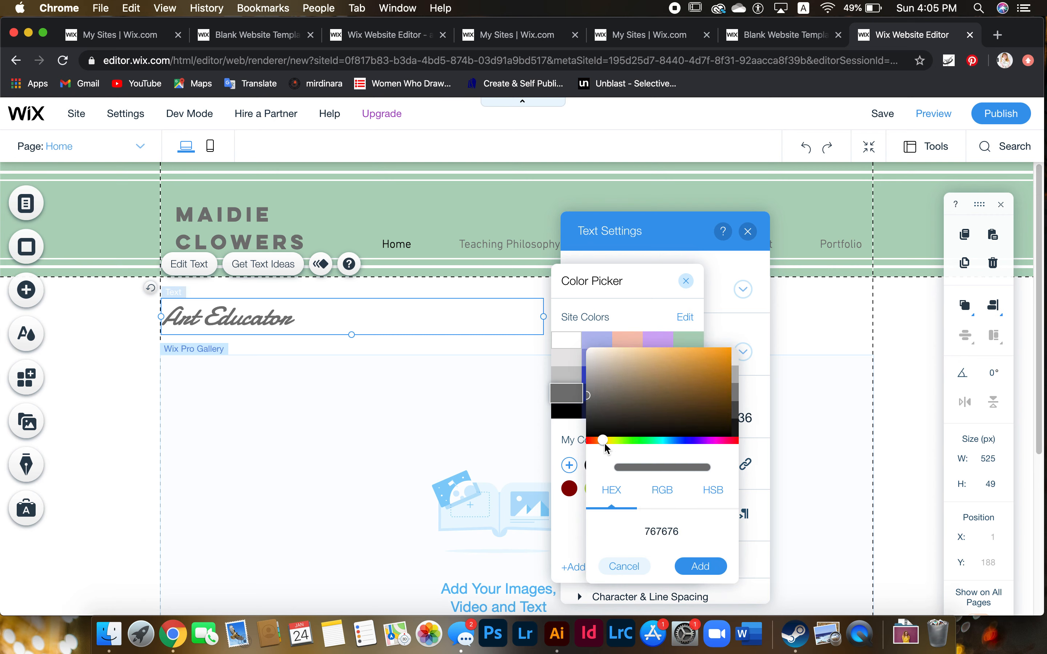
click(669, 367)
drag(669, 366, 694, 364)
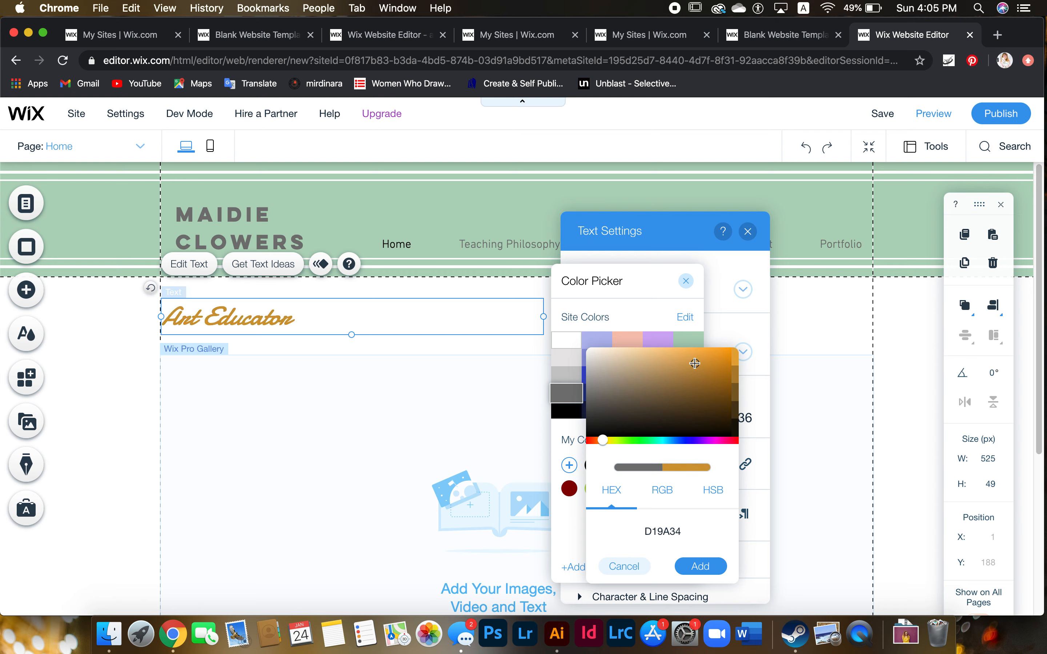
click(696, 570)
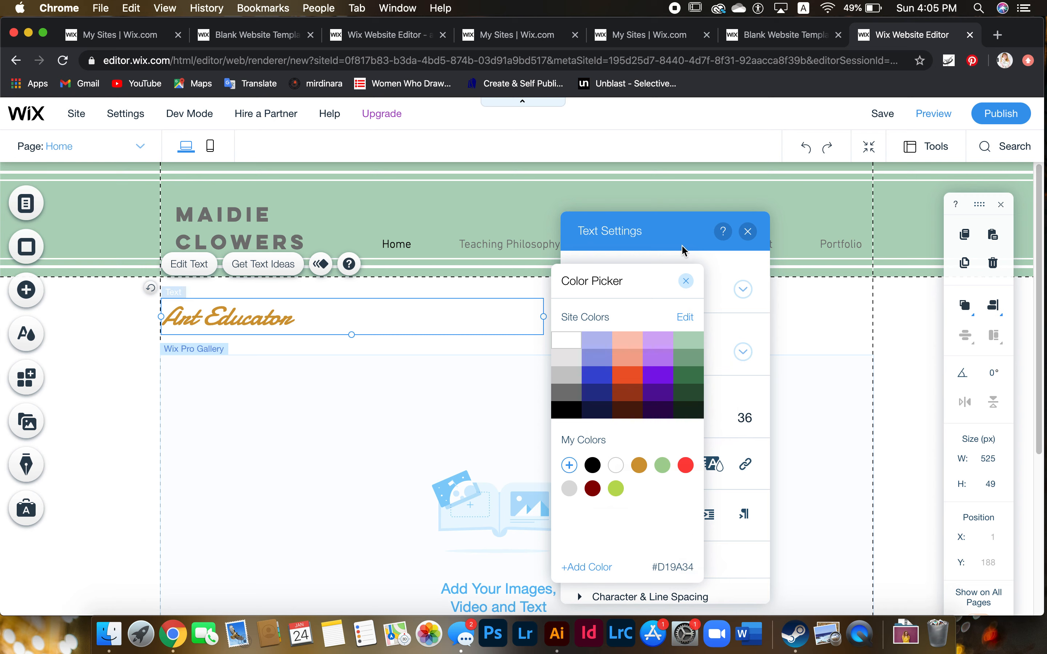
click(686, 281)
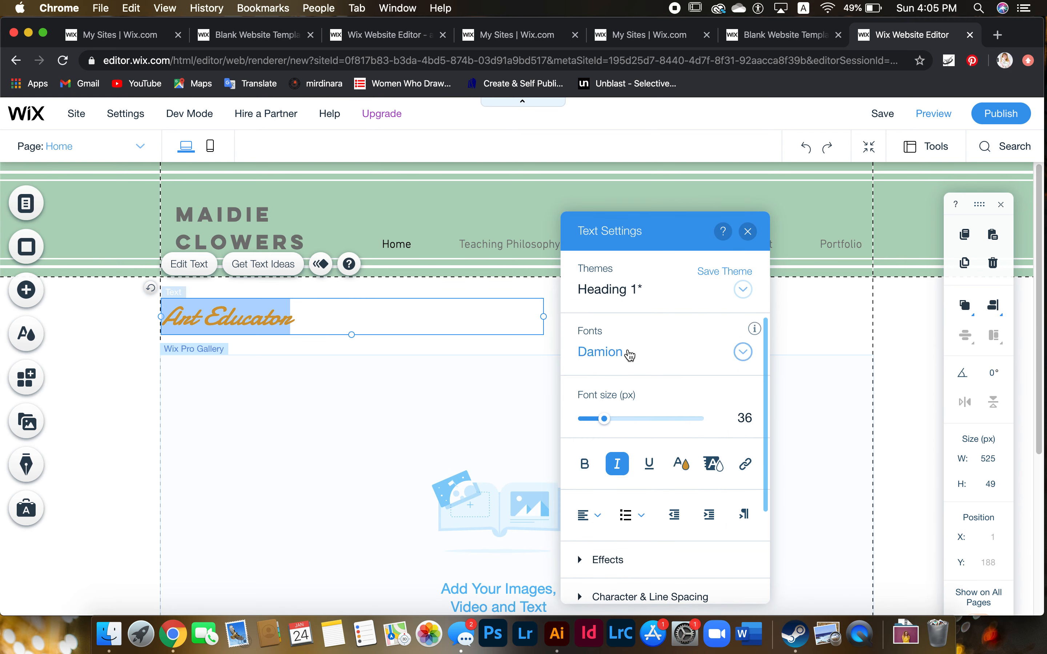
Apply the saved gold swatch to the heading and close its text settings
click(681, 464)
click(661, 468)
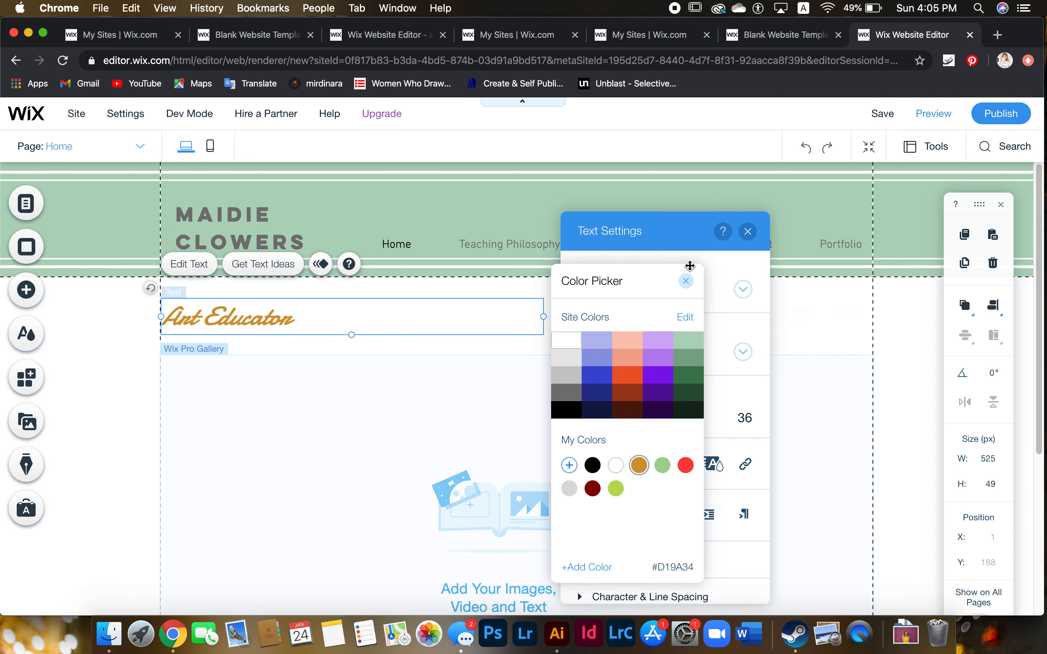
click(688, 283)
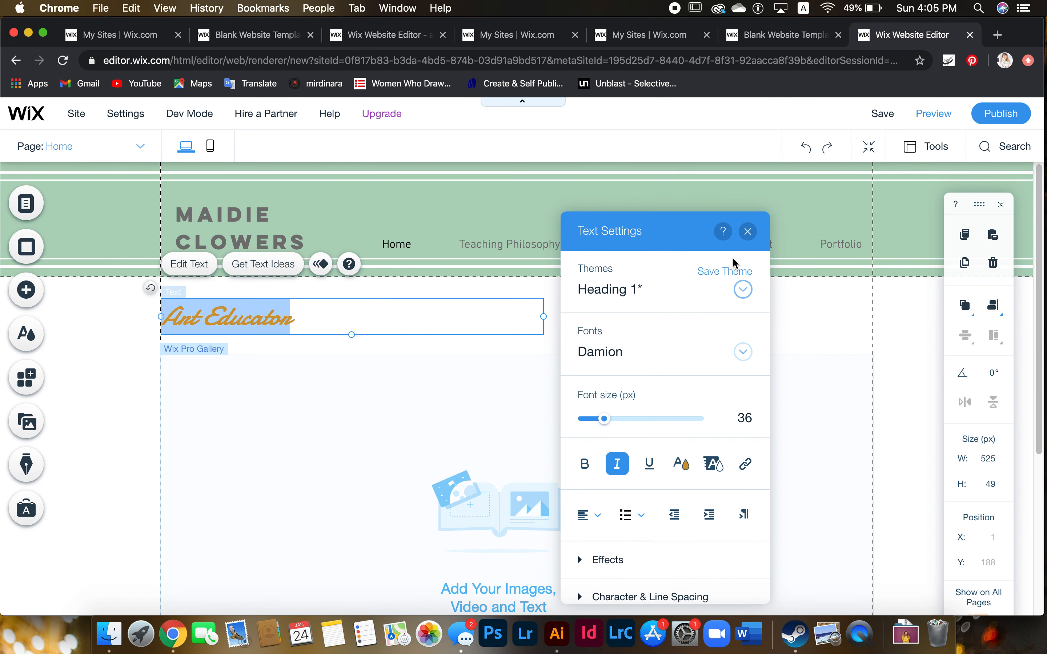
click(748, 231)
scroll(718, 304, down, 2)
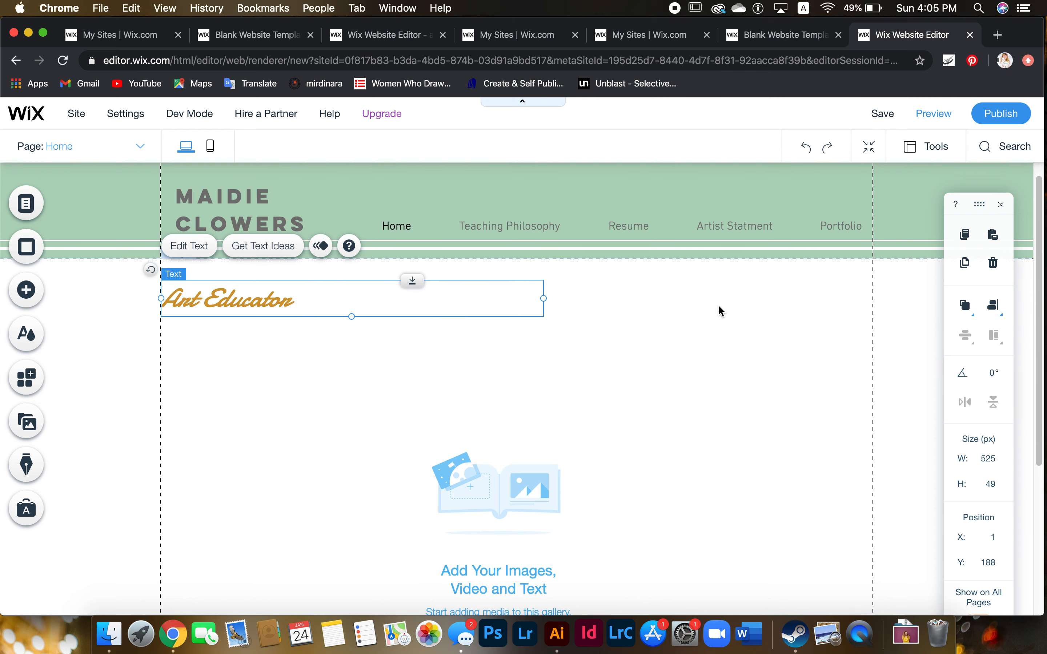
Open the Pro Gallery's settings below the heading, close them, then reopen them
scroll(719, 306, down, 2)
scroll(713, 308, up, 2)
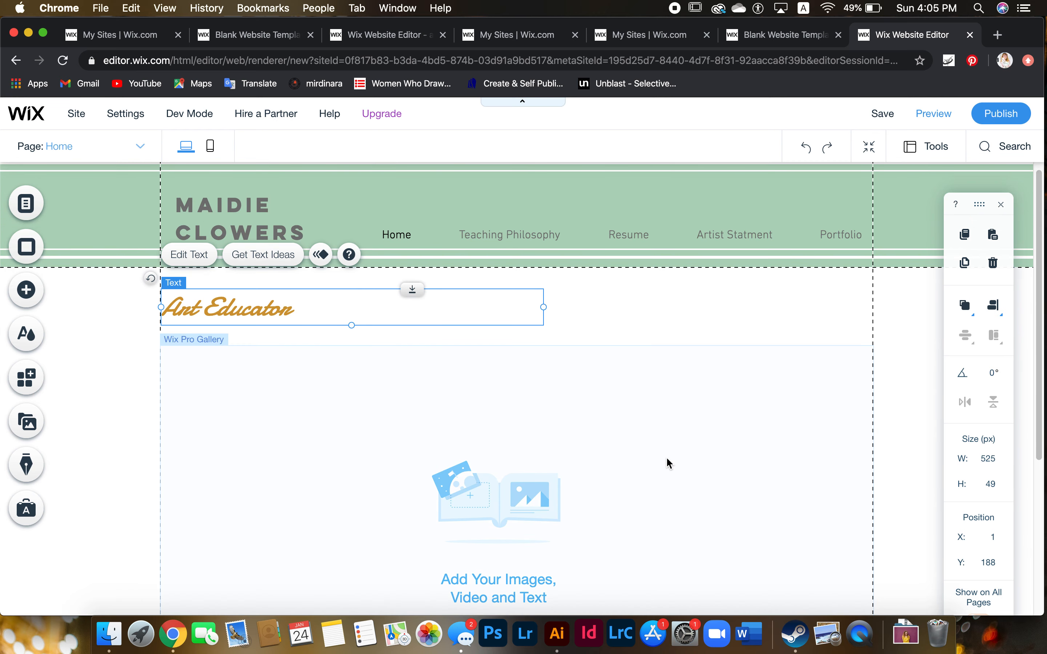
double_click(667, 461)
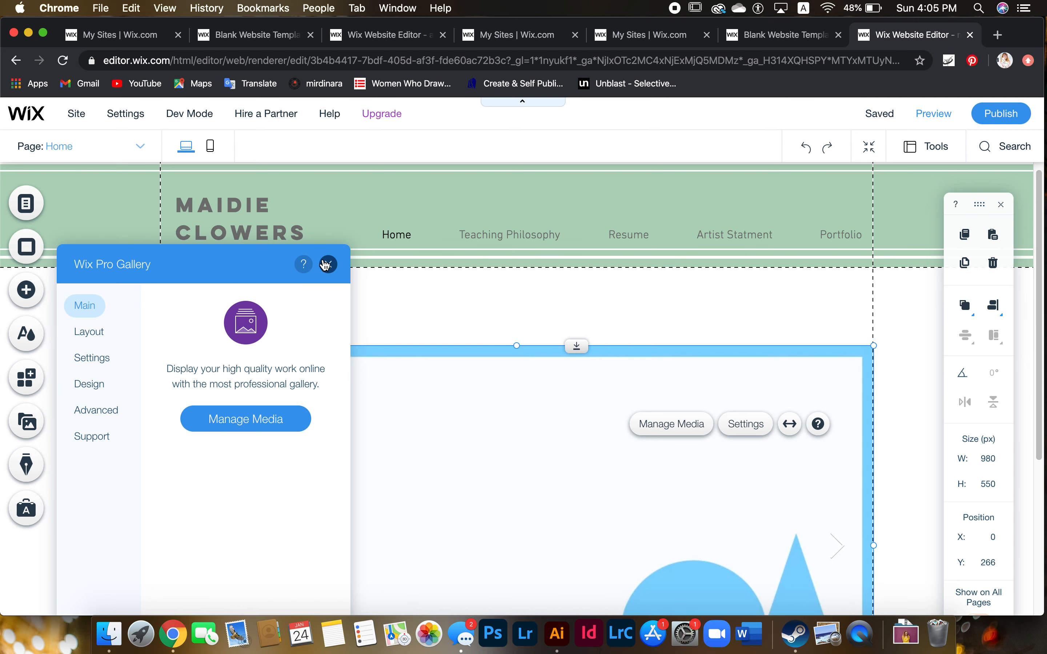
click(328, 264)
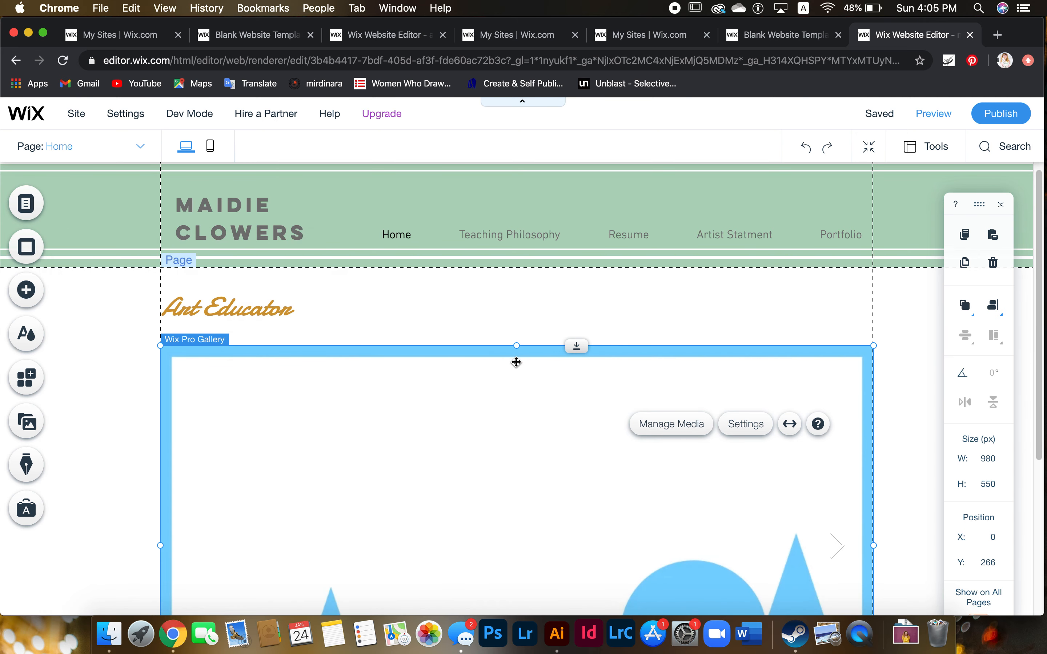
double_click(505, 410)
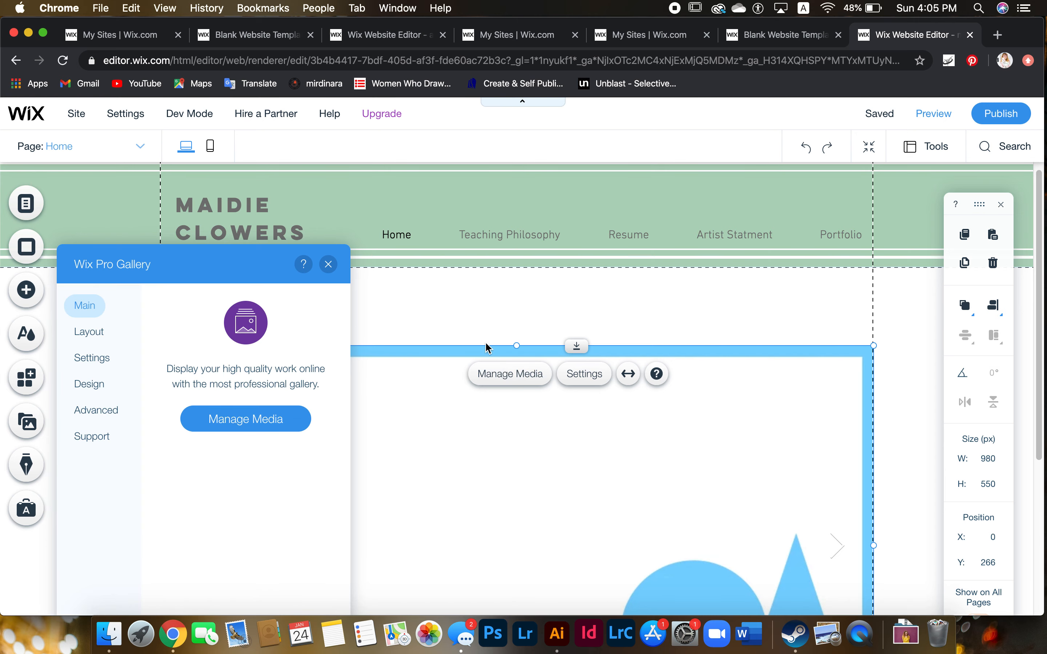
Delete both placeholder images in Manage Media and open the Choose Images library
click(245, 429)
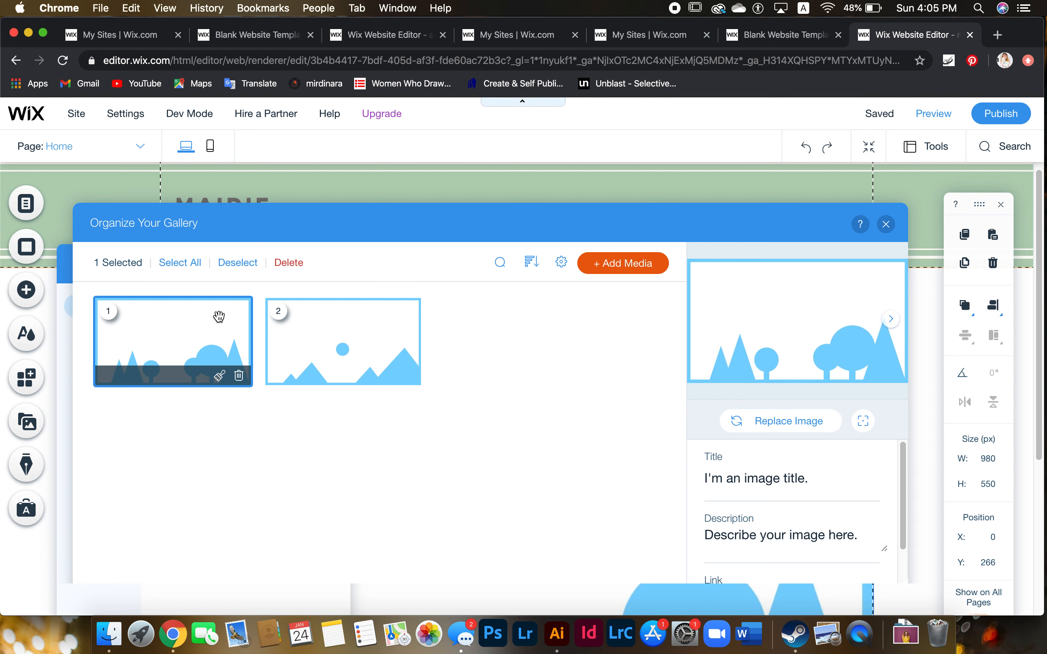
click(295, 263)
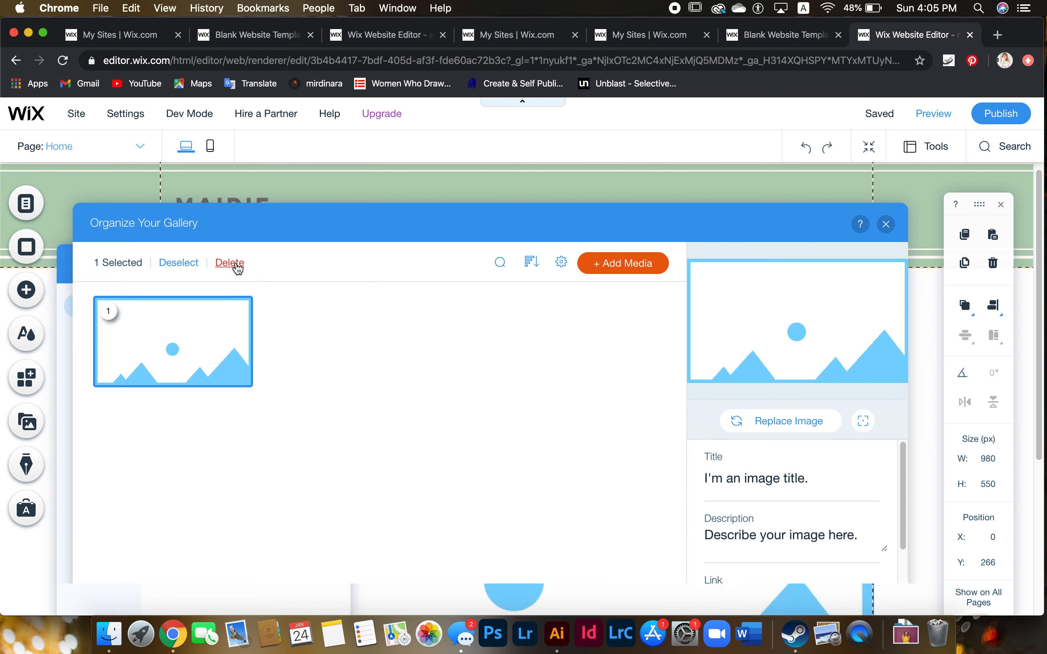
click(236, 267)
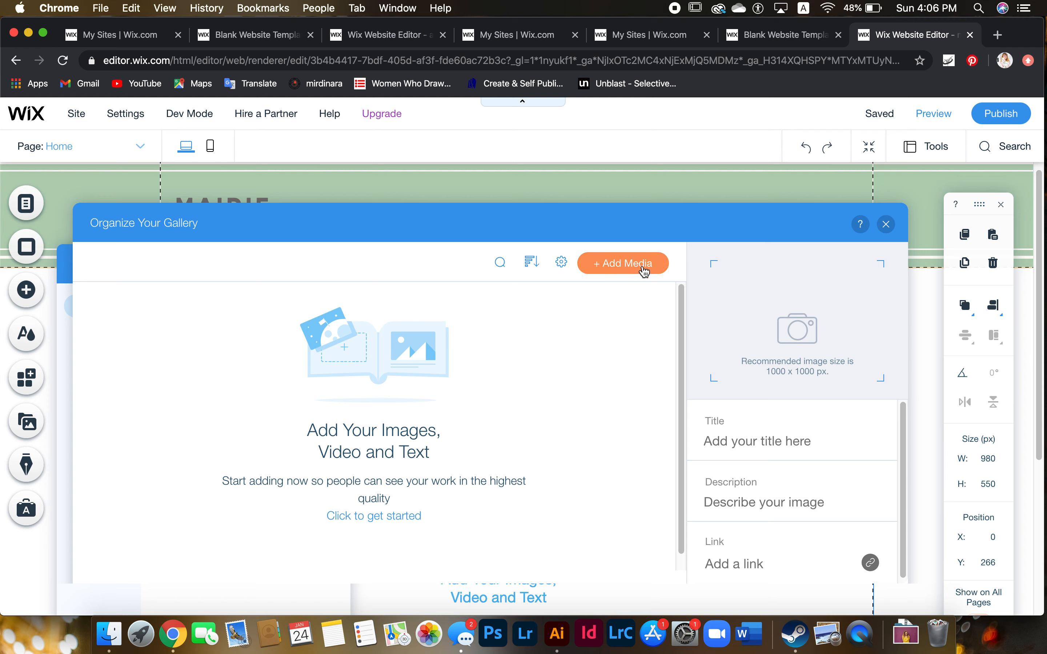
click(654, 262)
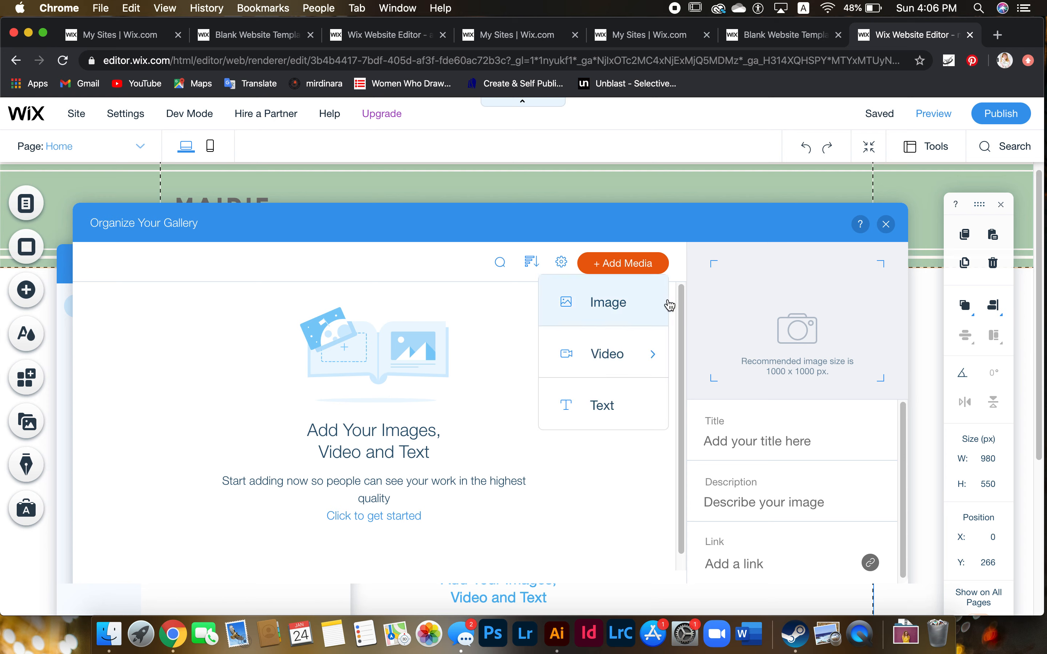
click(656, 315)
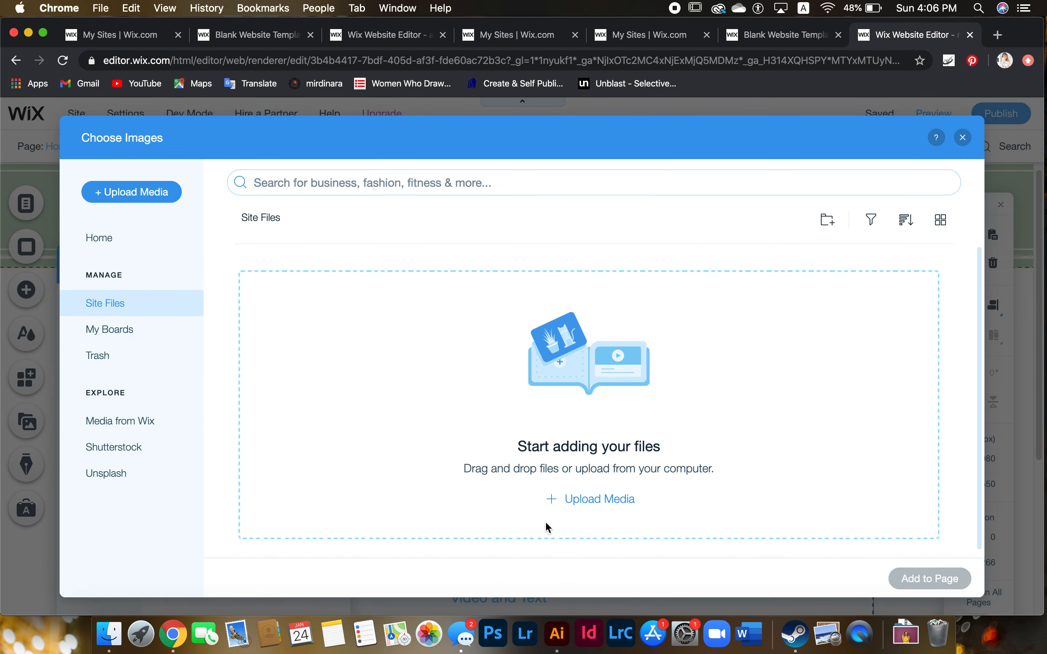
Upload IMG_5997 (1).jpeg from the Desktop to Site Files and open it in Photo Studio
scroll(663, 484, down, 1)
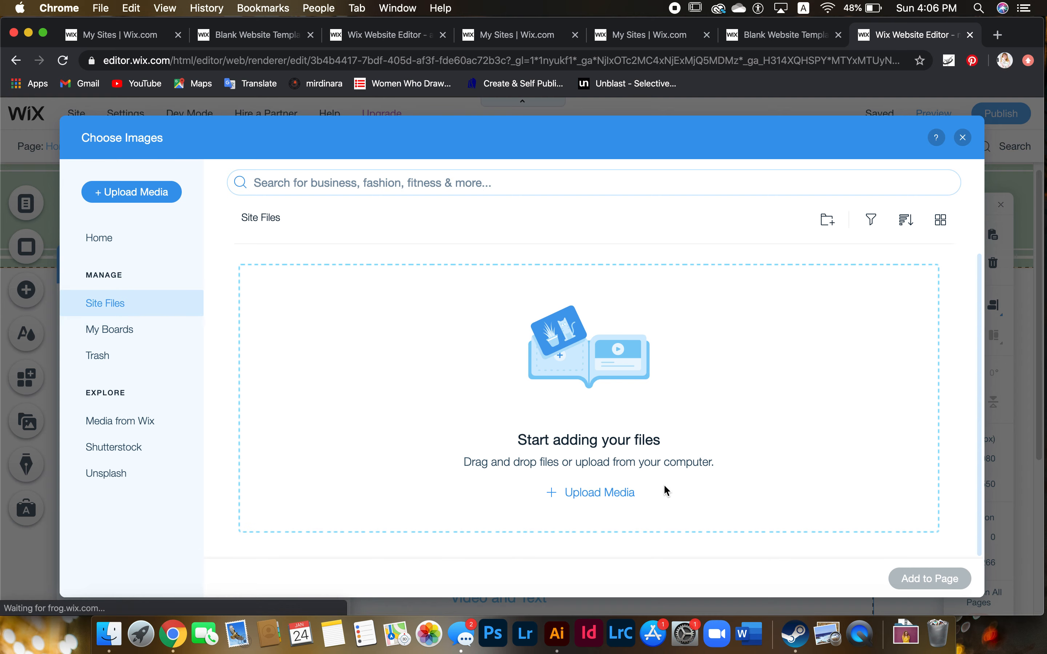
click(610, 501)
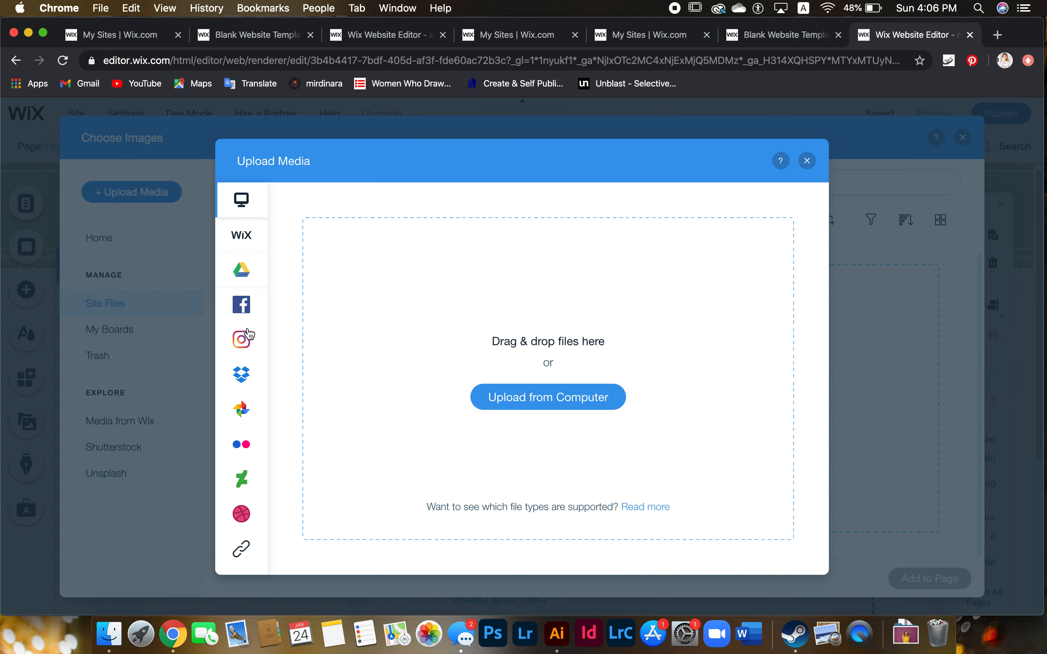
mouse_move(244, 414)
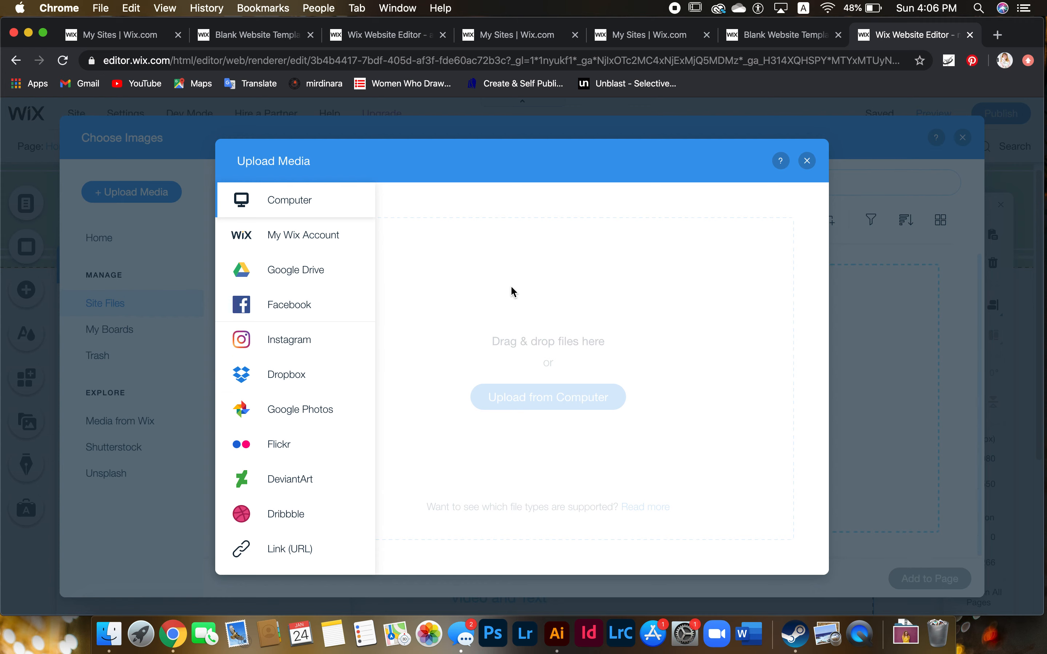
click(595, 411)
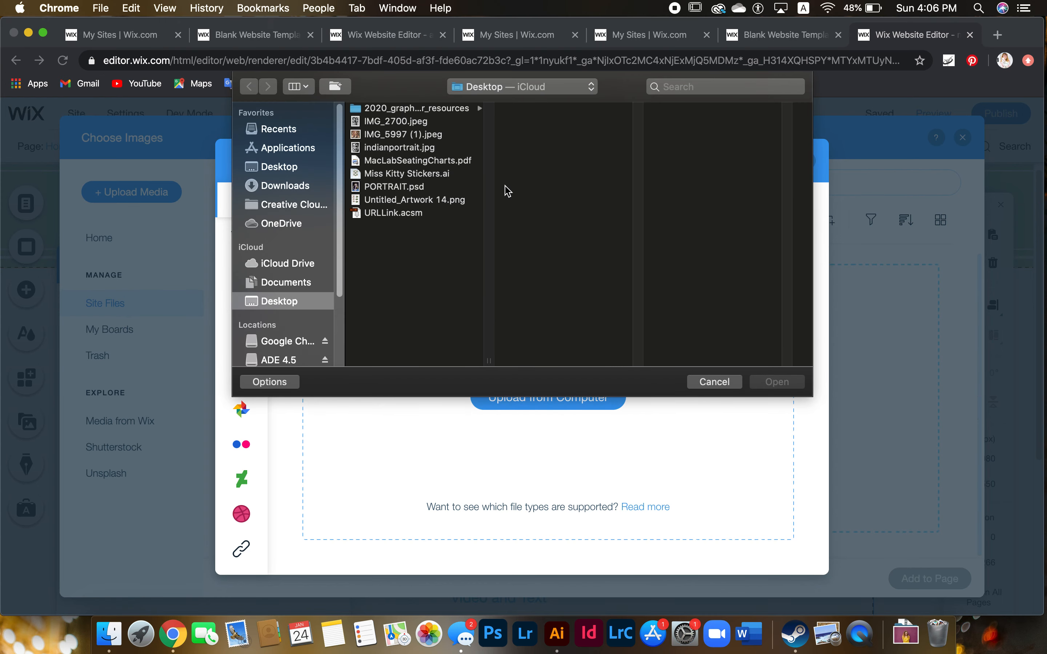
click(439, 138)
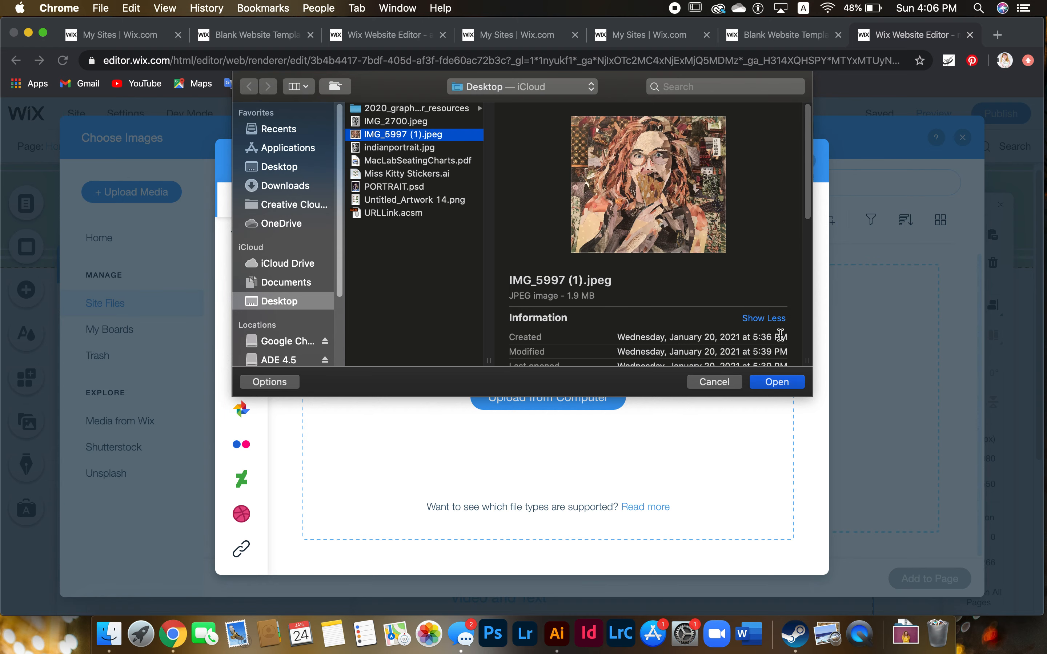
click(778, 383)
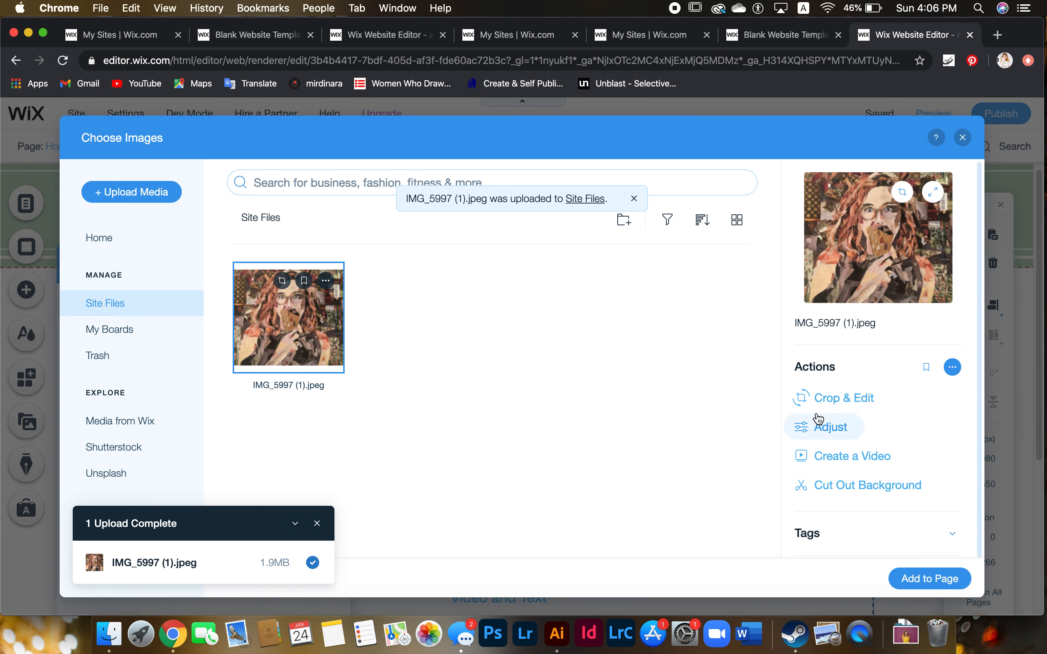
click(837, 399)
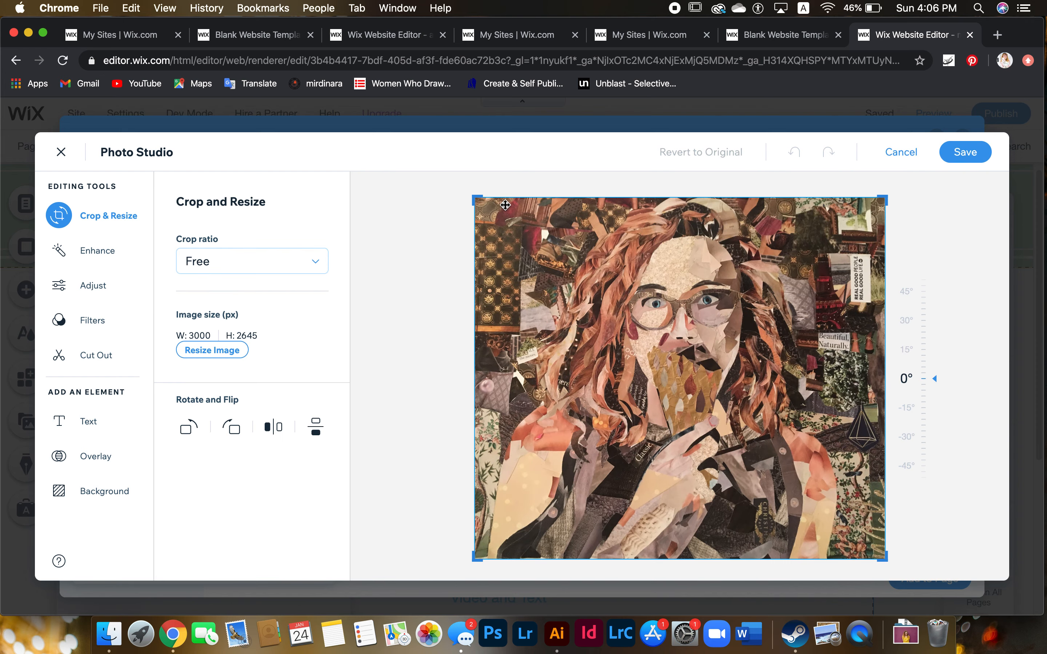
Crop the portrait to 3000 × 2203, save the edited copy, and add it to the gallery
drag(475, 199, 473, 195)
drag(462, 556, 471, 501)
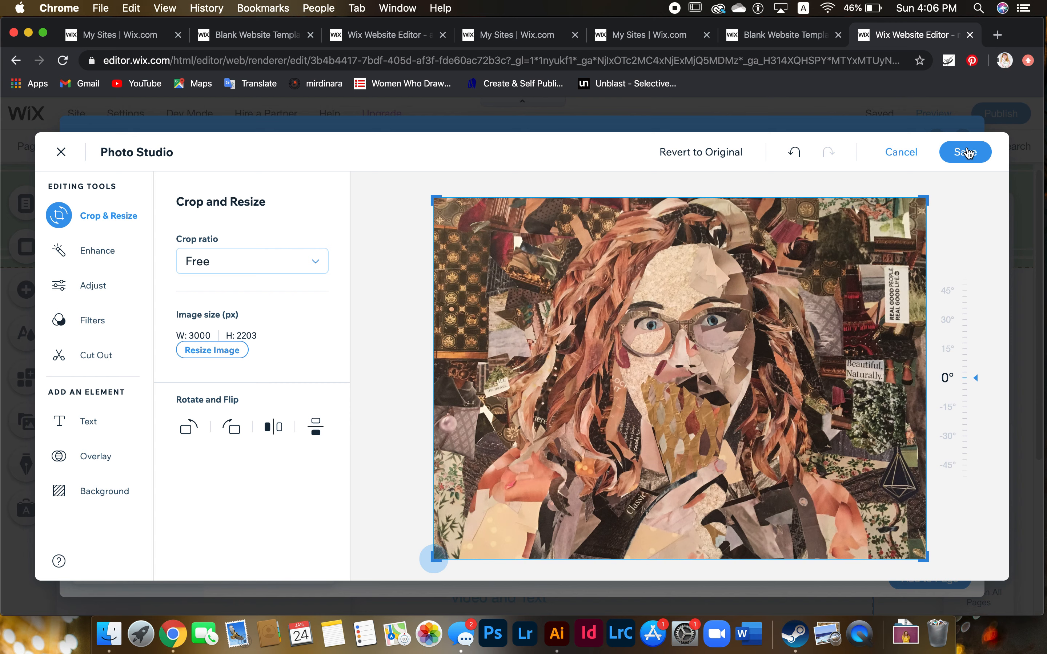
click(972, 158)
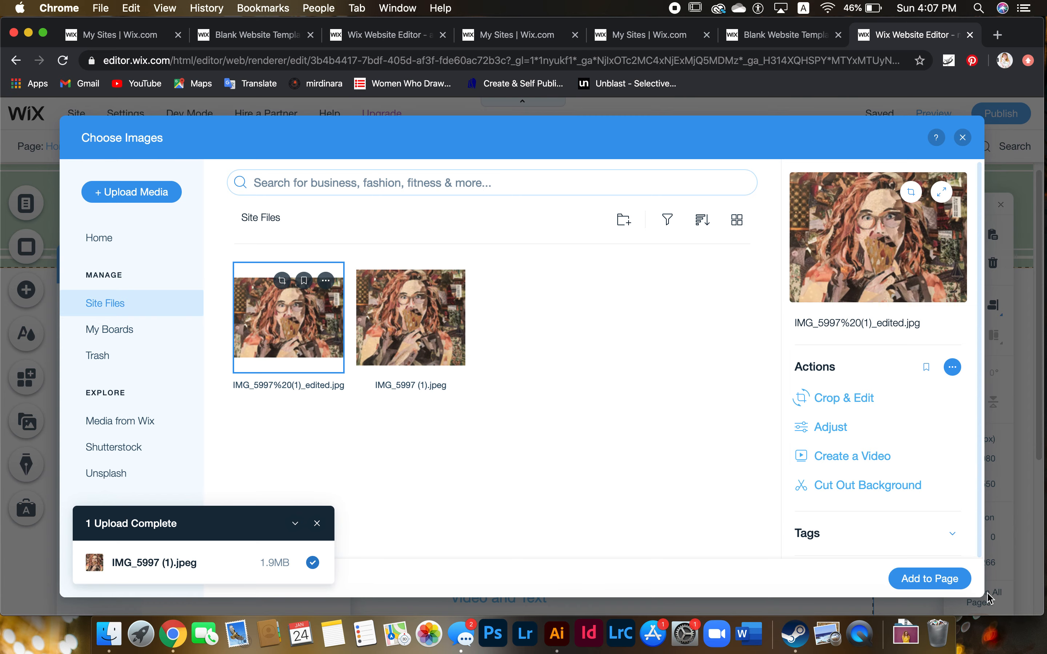
click(930, 580)
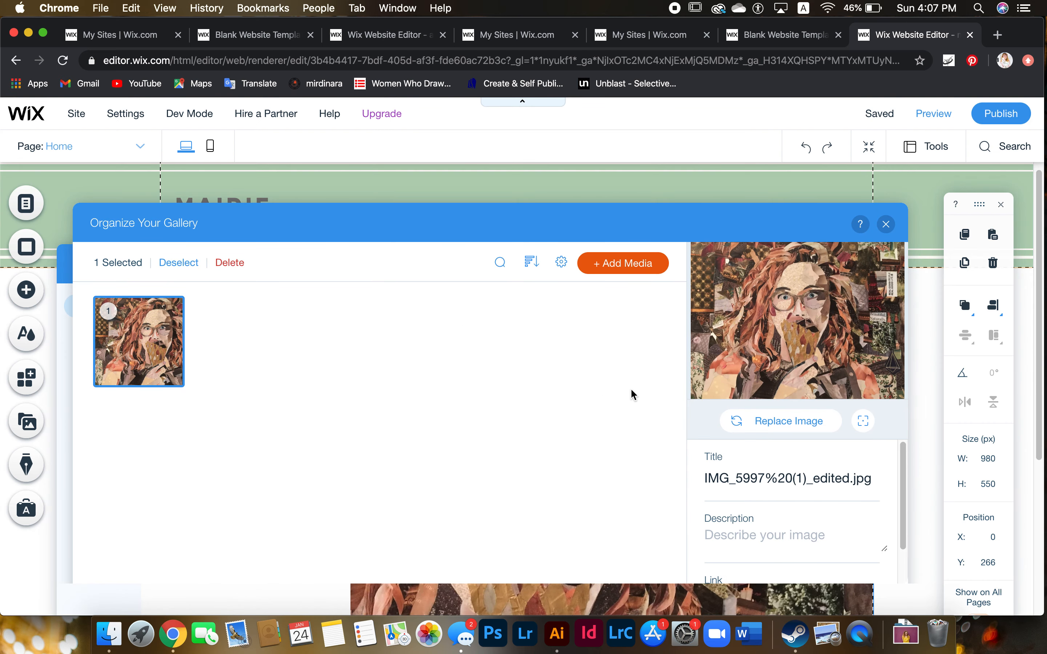
Close the gallery organiser and the gallery settings panel
click(884, 225)
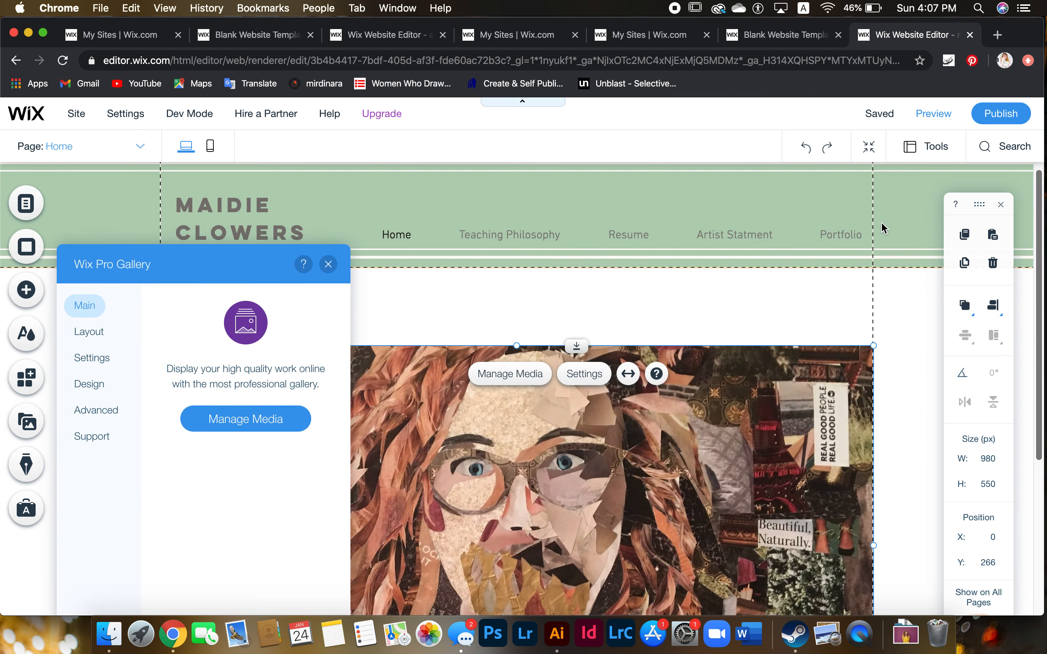
click(330, 199)
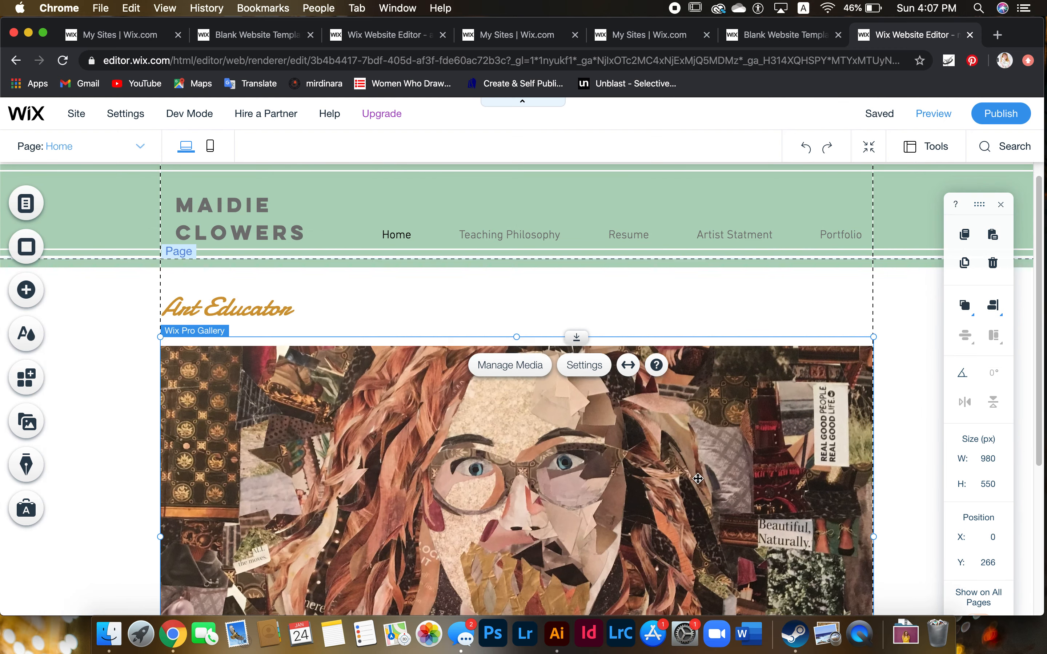
scroll(696, 479, down, 4)
scroll(696, 479, up, 3)
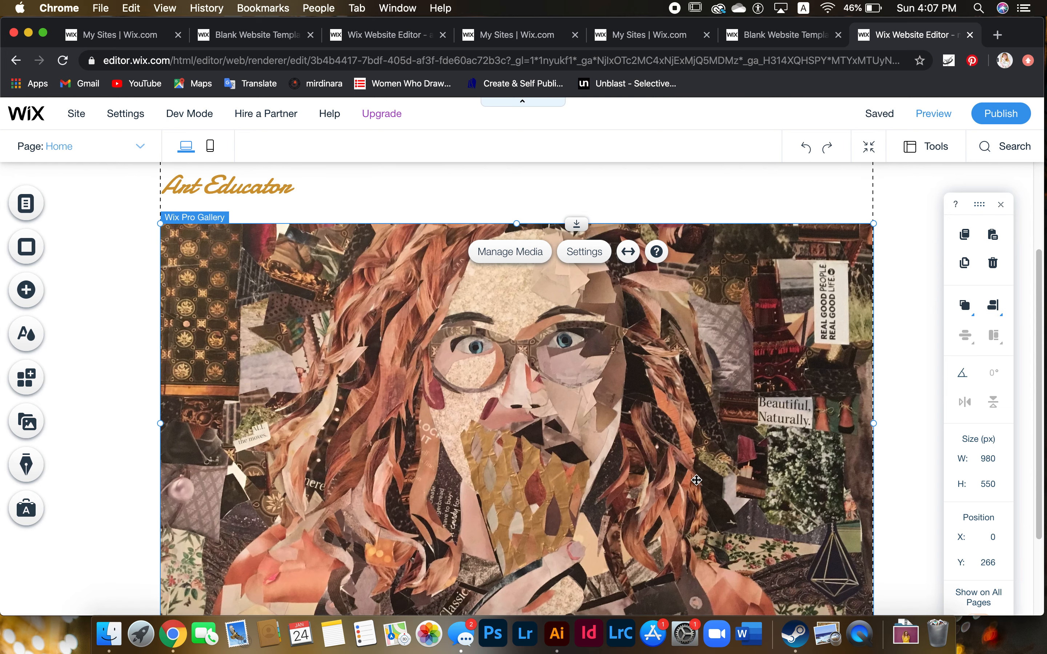
scroll(696, 479, up, 1)
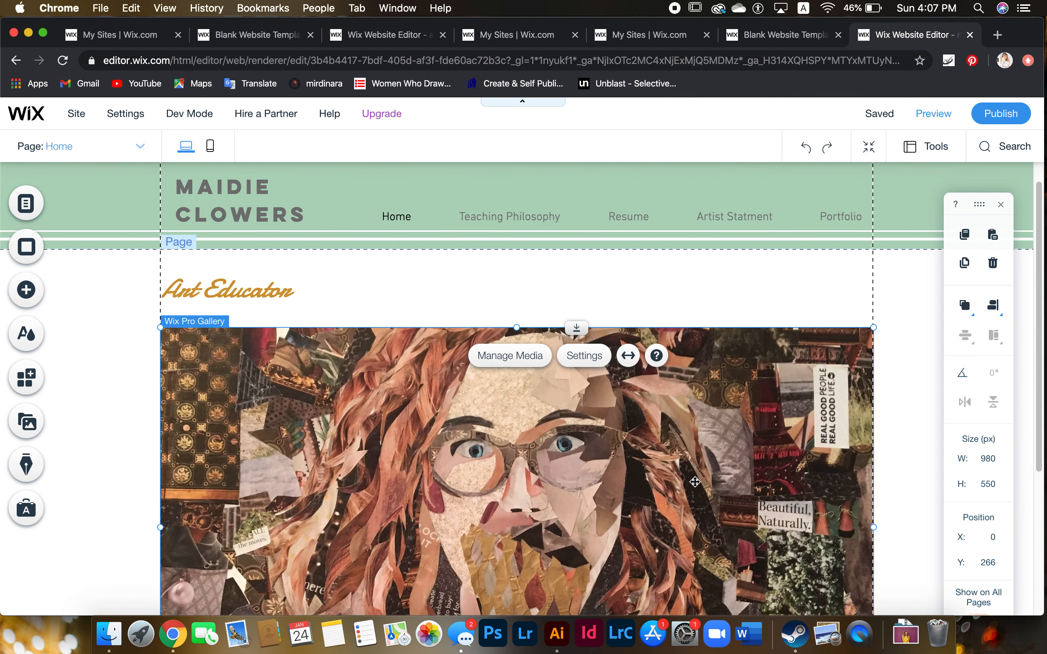
scroll(696, 480, down, 2)
scroll(399, 383, up, 1)
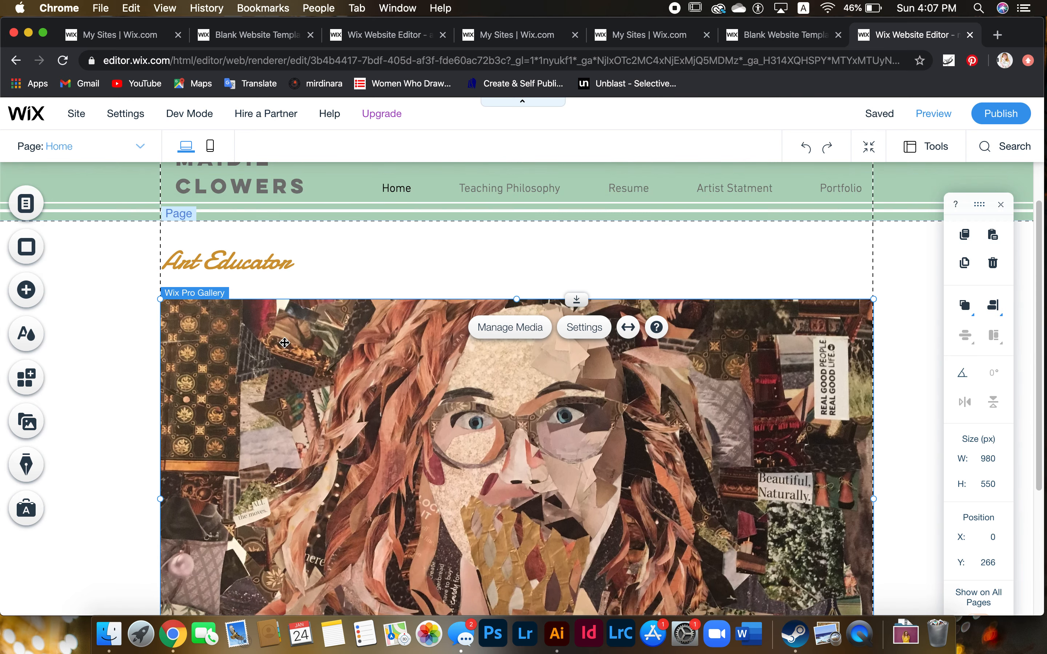
Delete the Art Educator heading and move the gallery up to Y 158 under the header
click(250, 263)
right_click(251, 264)
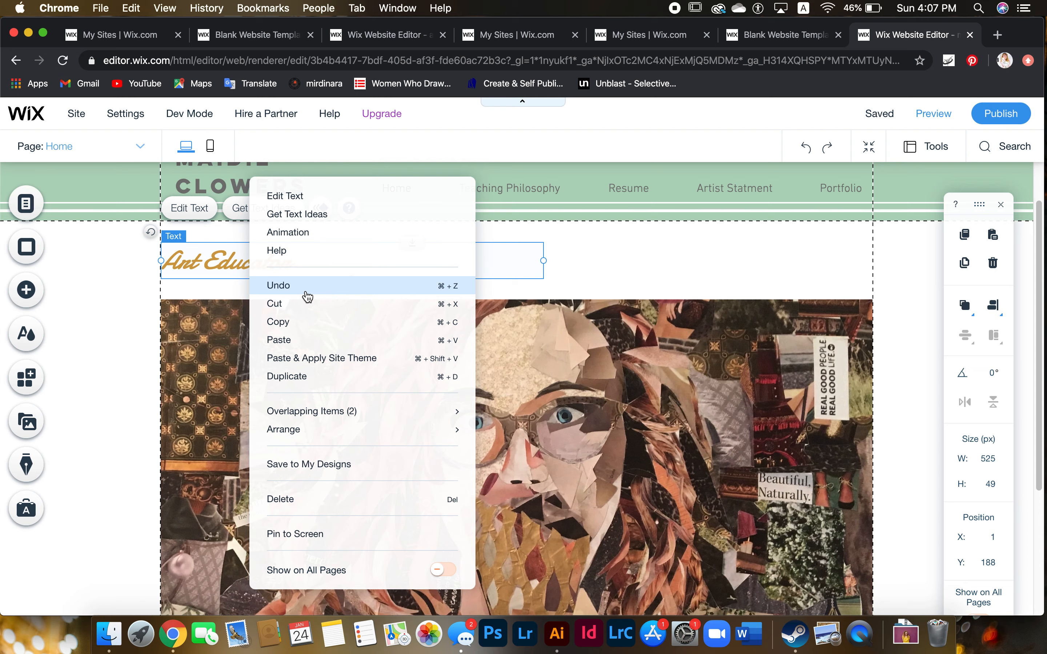
click(351, 502)
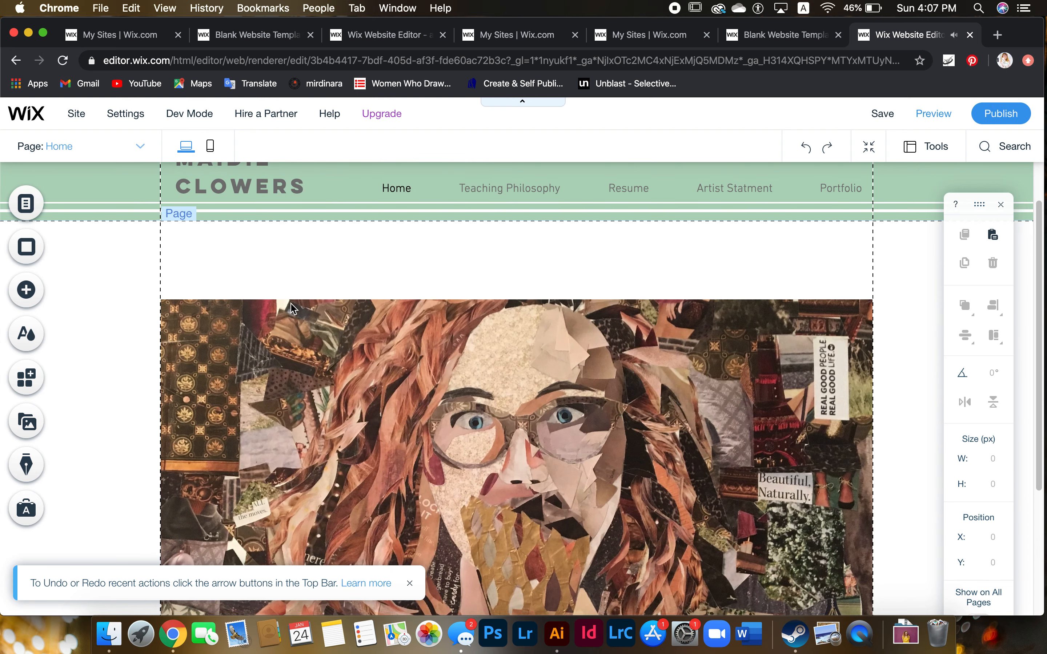
drag(303, 332, 304, 260)
scroll(494, 379, up, 3)
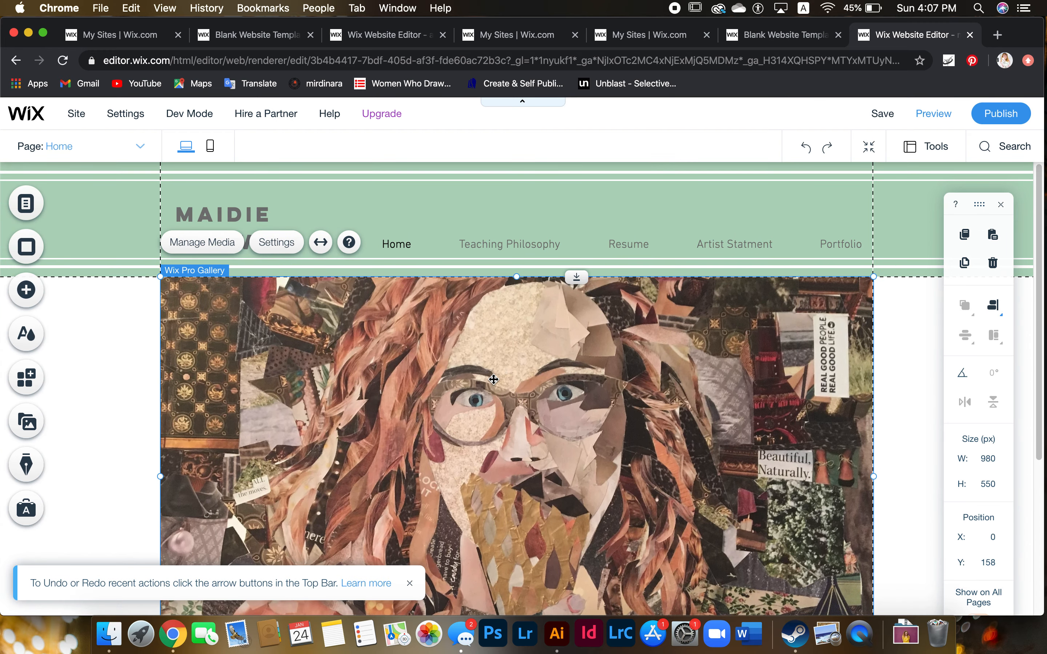
Browse the horizontal menu's design presets and start customising the plain themed design
click(444, 255)
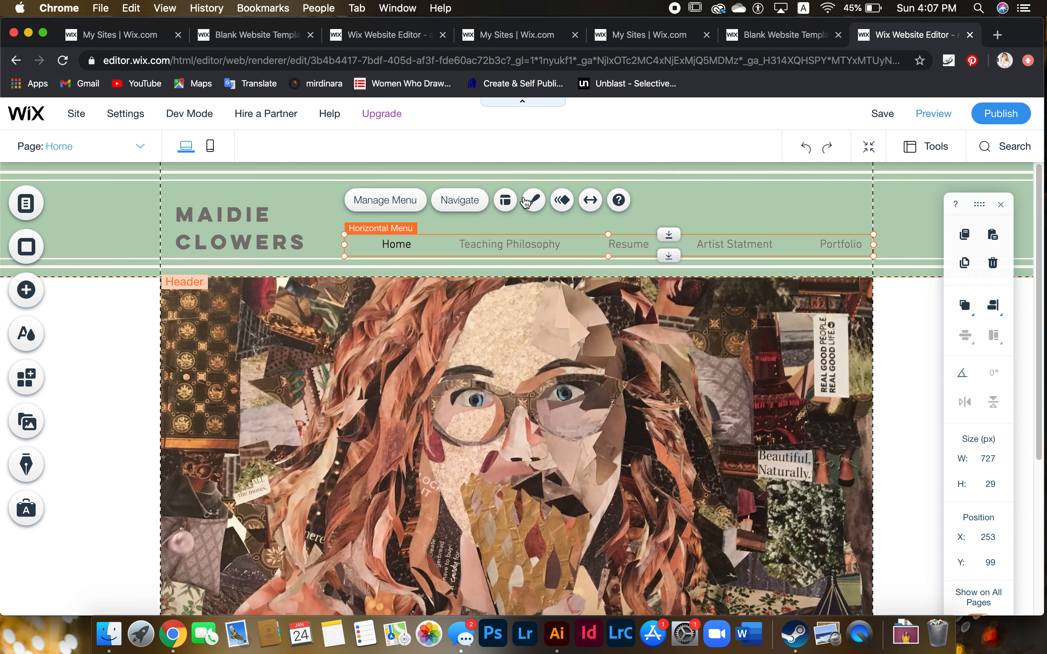
click(535, 201)
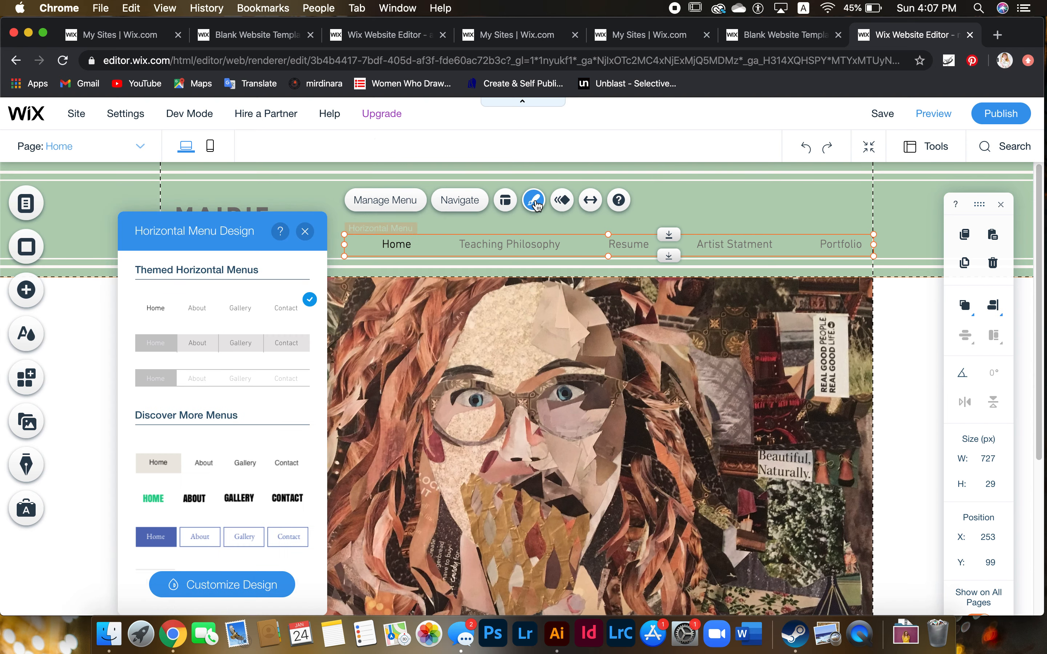
scroll(246, 299, down, 4)
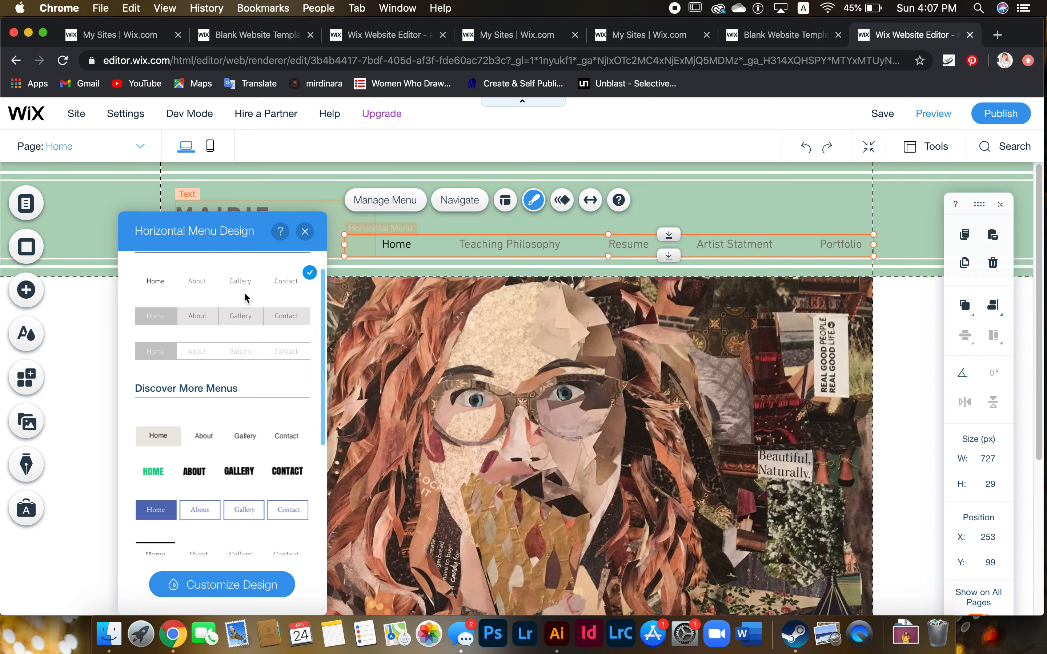
scroll(246, 299, down, 3)
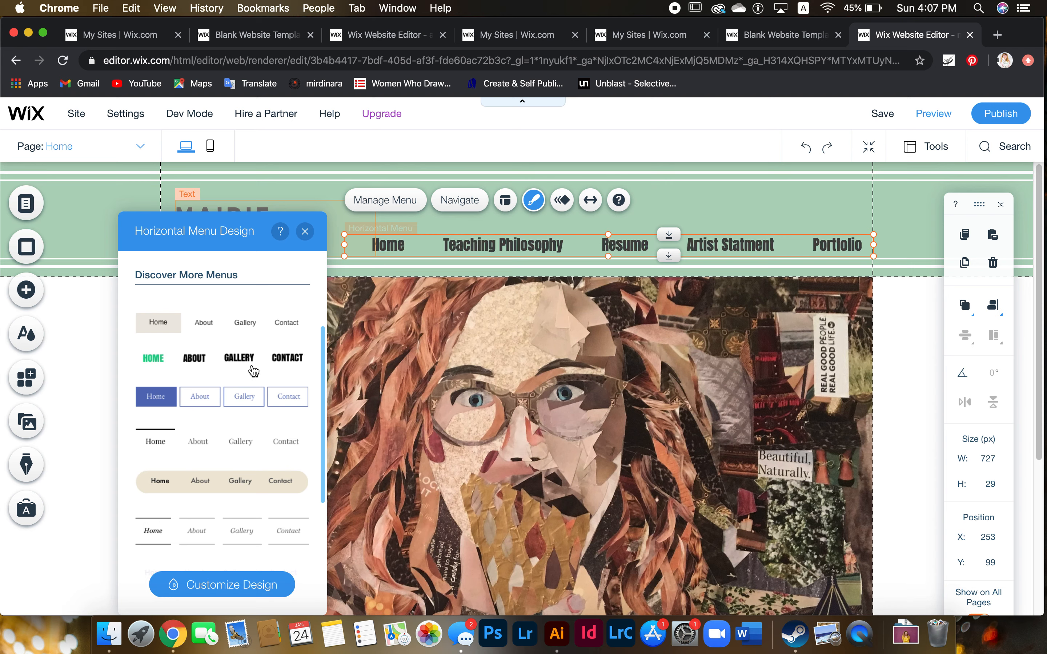
scroll(259, 359, down, 1)
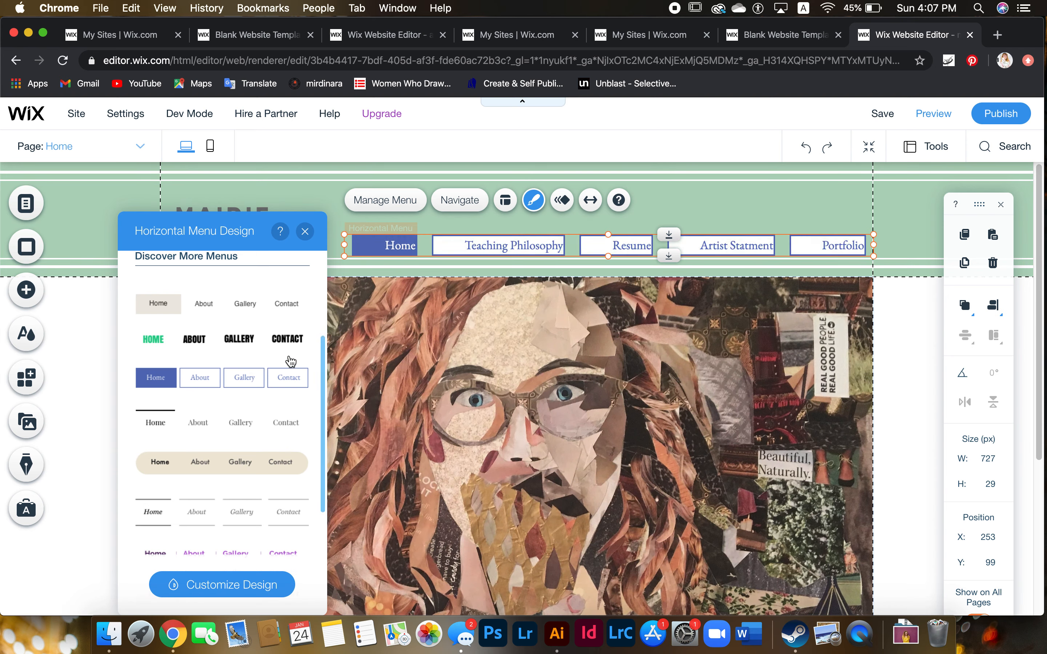
scroll(286, 389, up, 8)
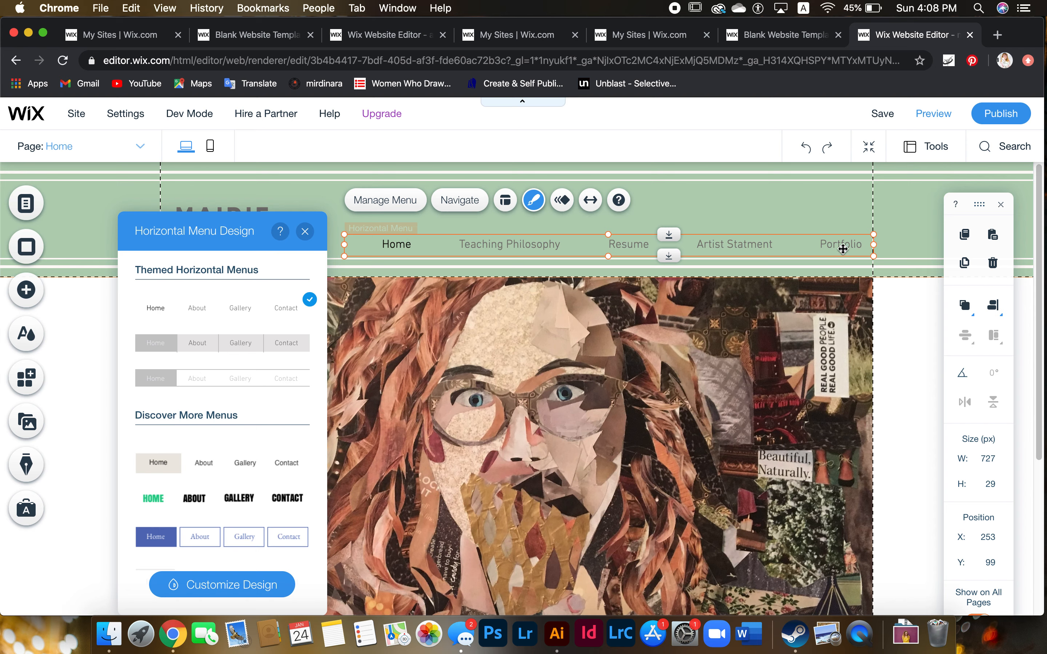
click(243, 597)
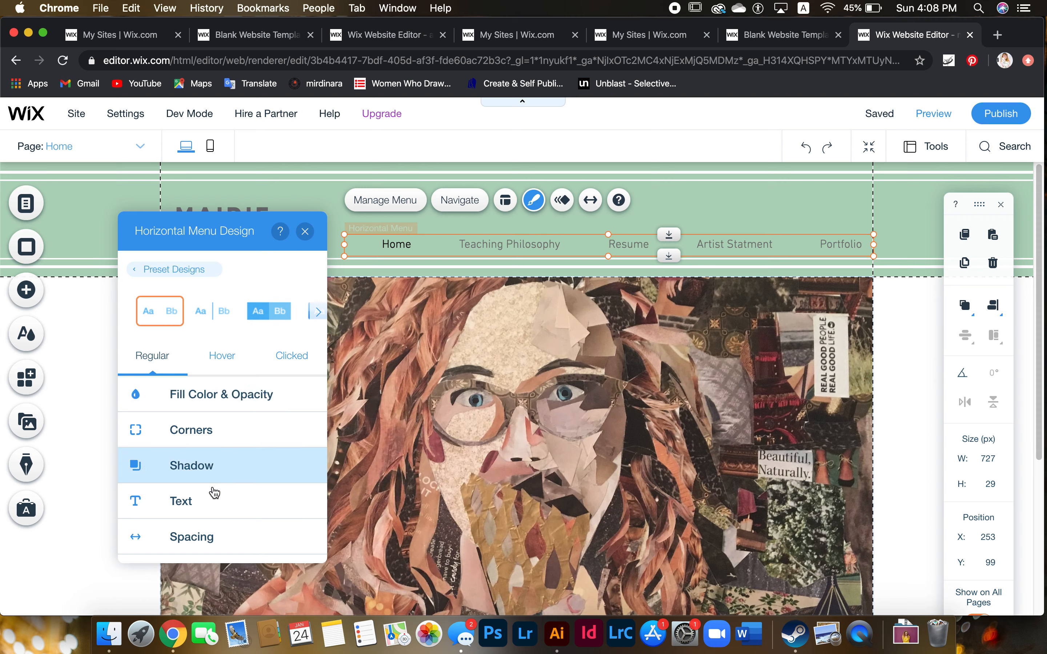
Set the navigation menu text to Montserrat at 16 px and close the Horizontal Menu Design panel
click(221, 510)
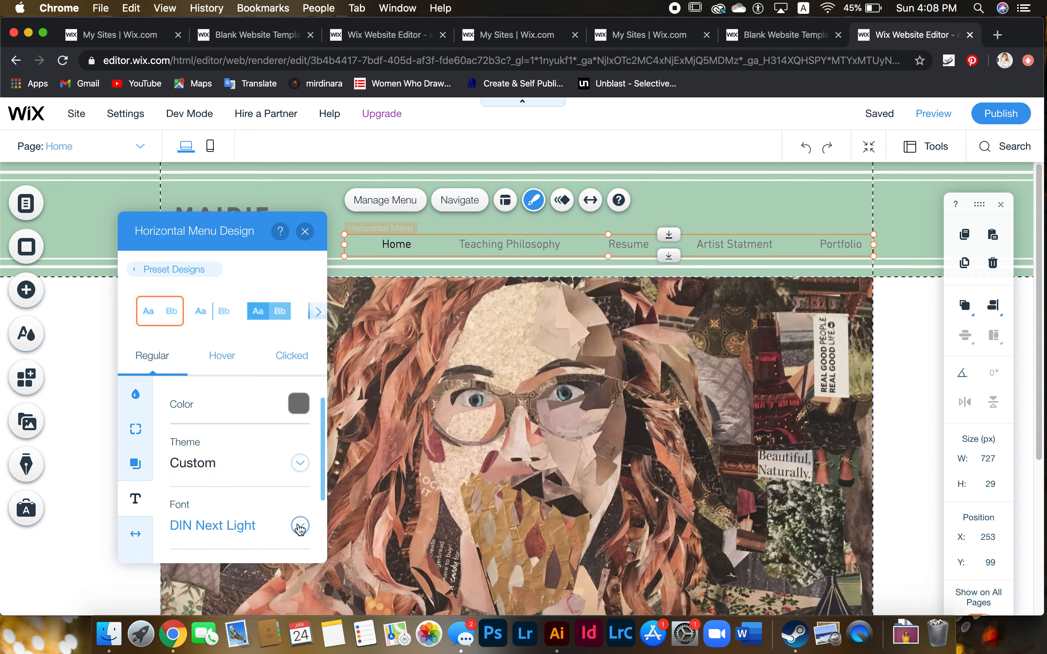
click(300, 527)
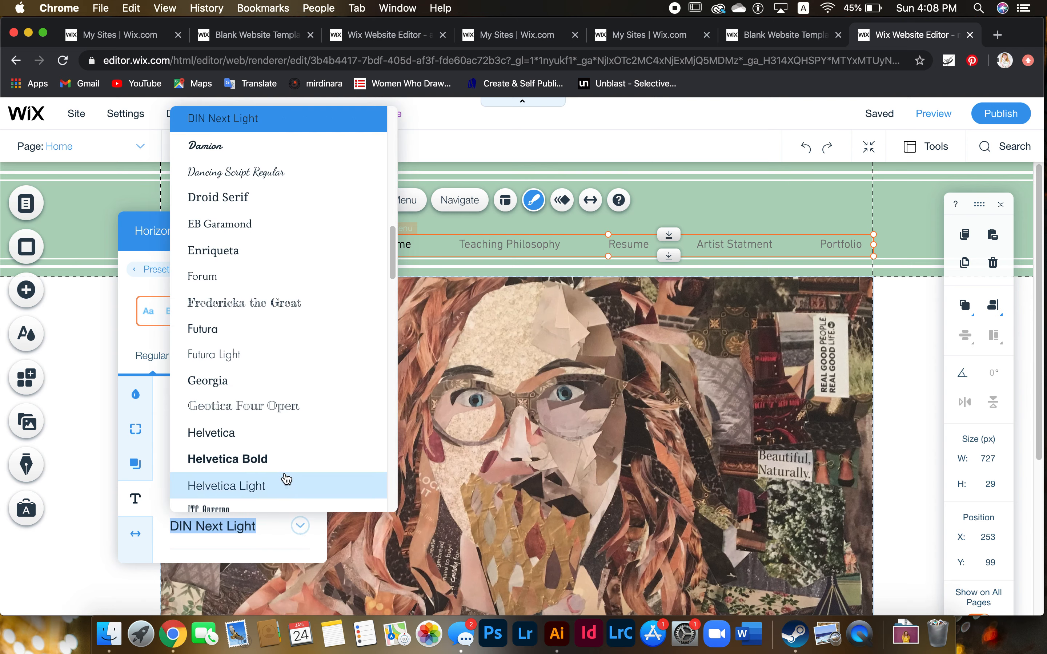
scroll(285, 471, down, 8)
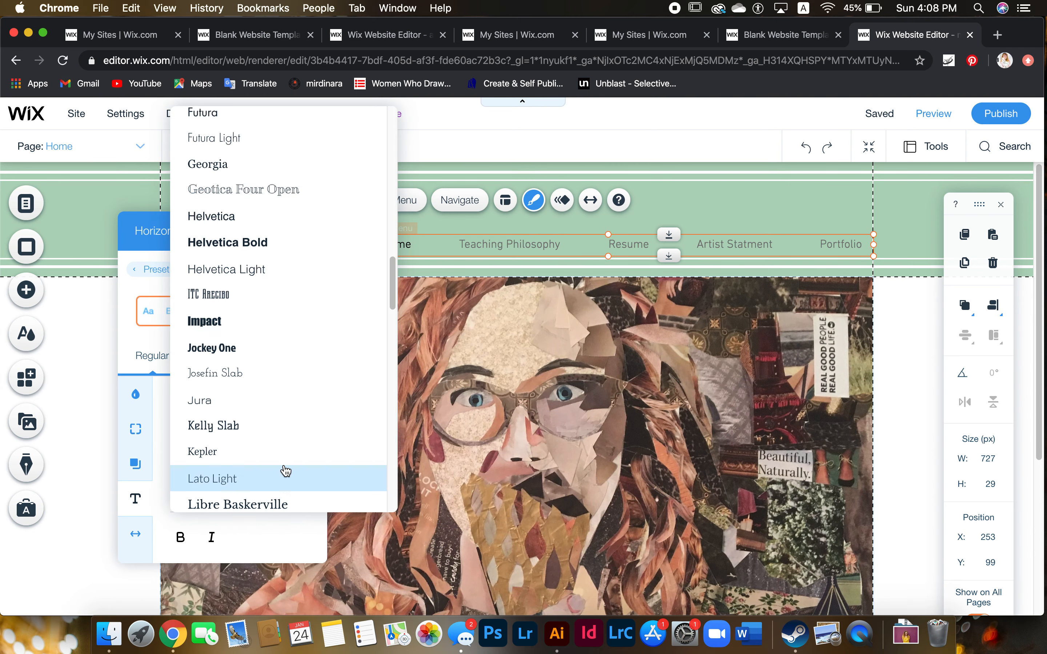
scroll(285, 471, down, 6)
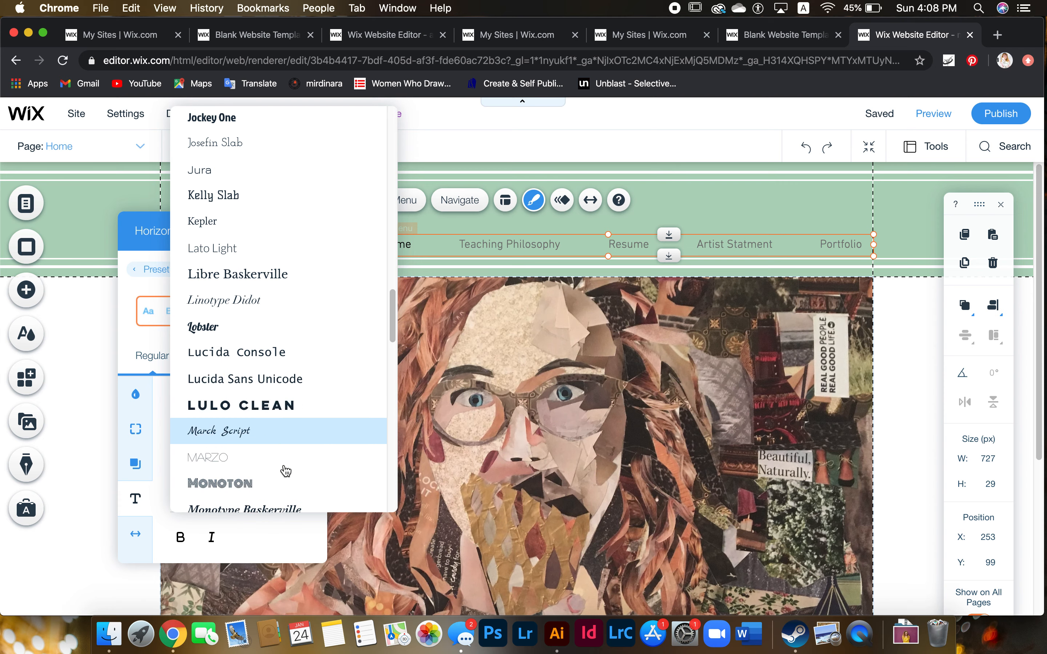
scroll(285, 471, down, 2)
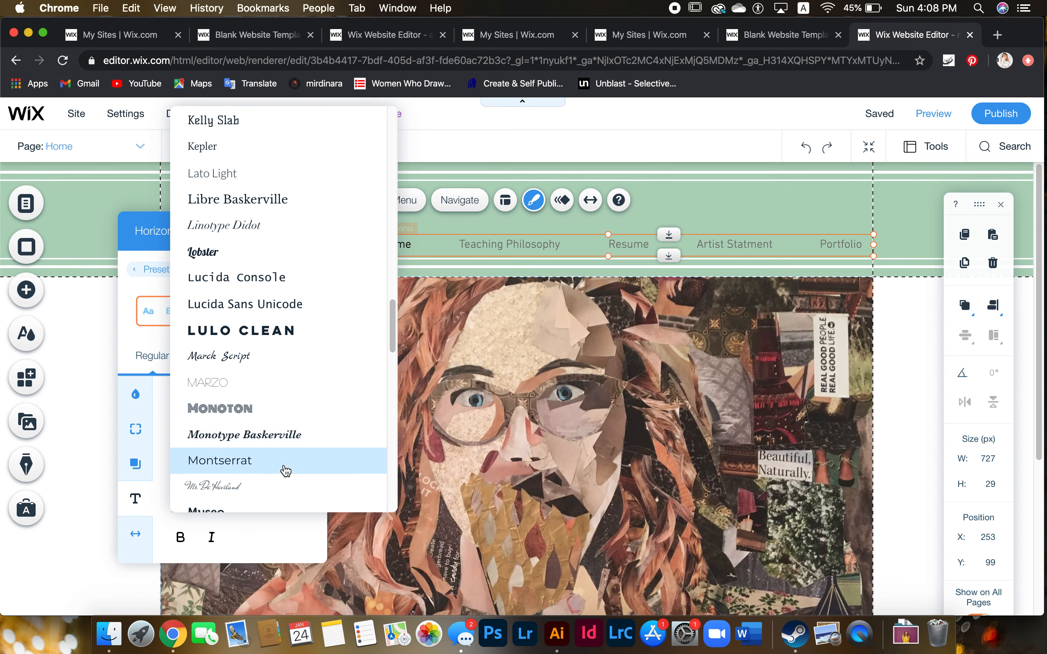
click(259, 464)
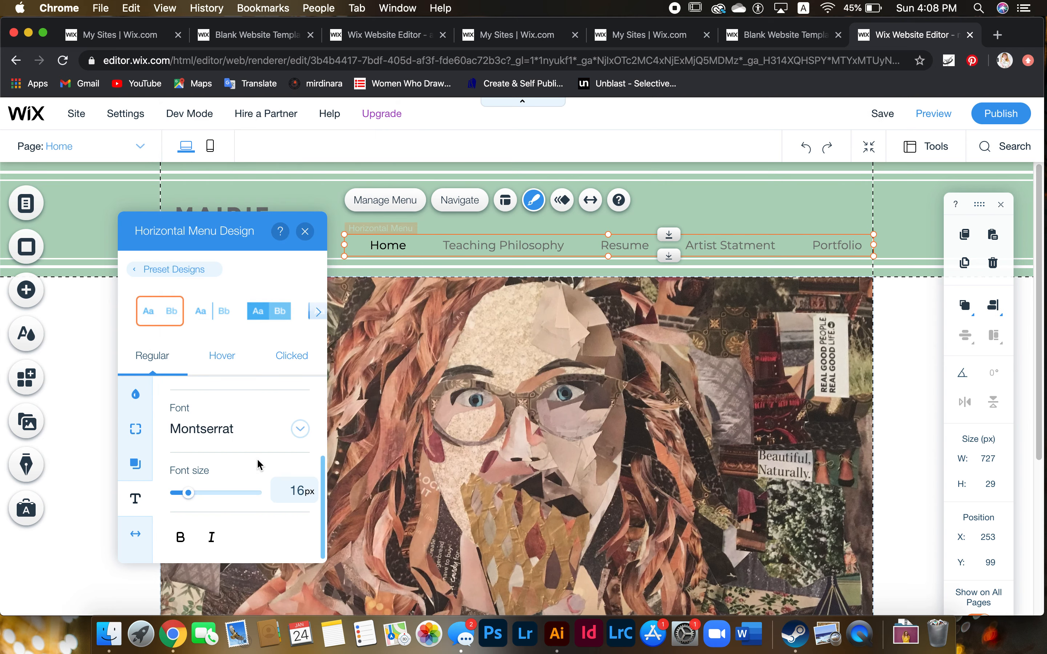
scroll(238, 429, up, 3)
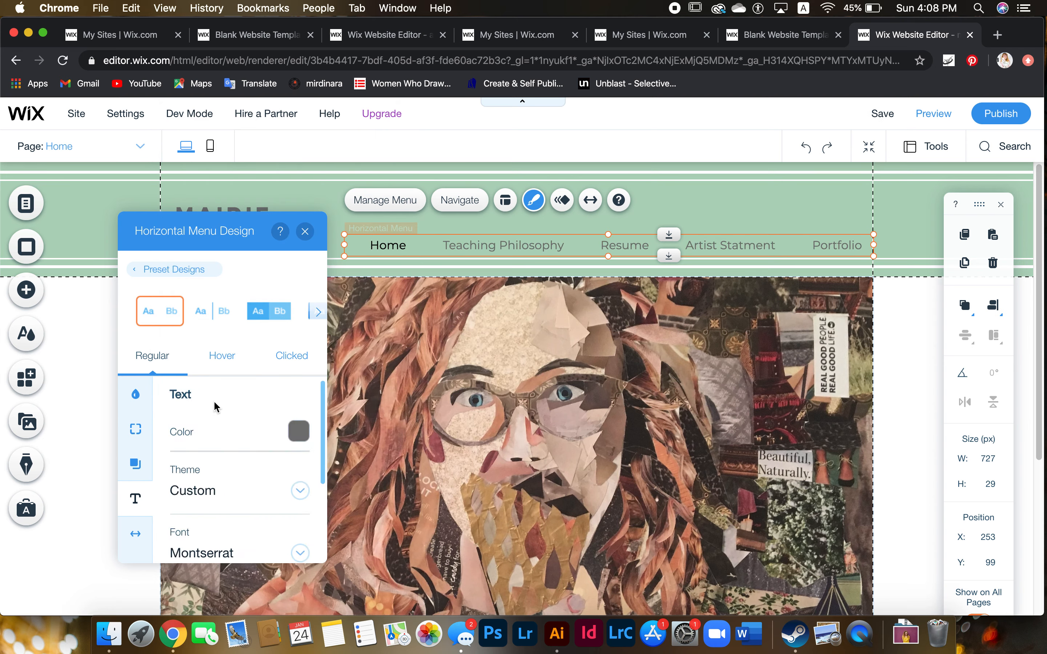
click(306, 231)
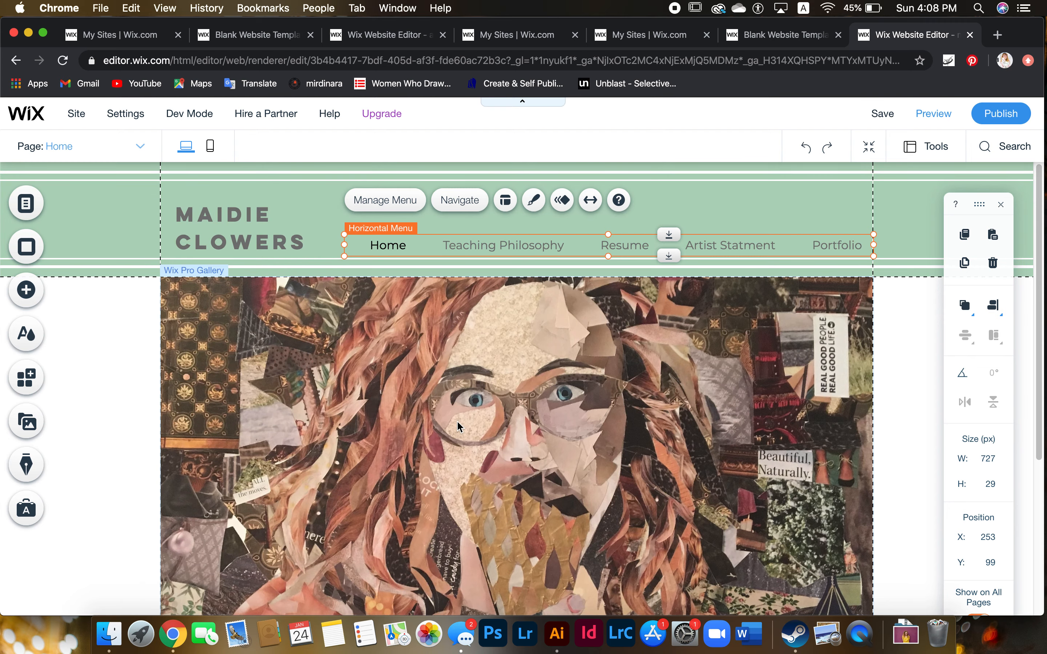
scroll(456, 418, down, 10)
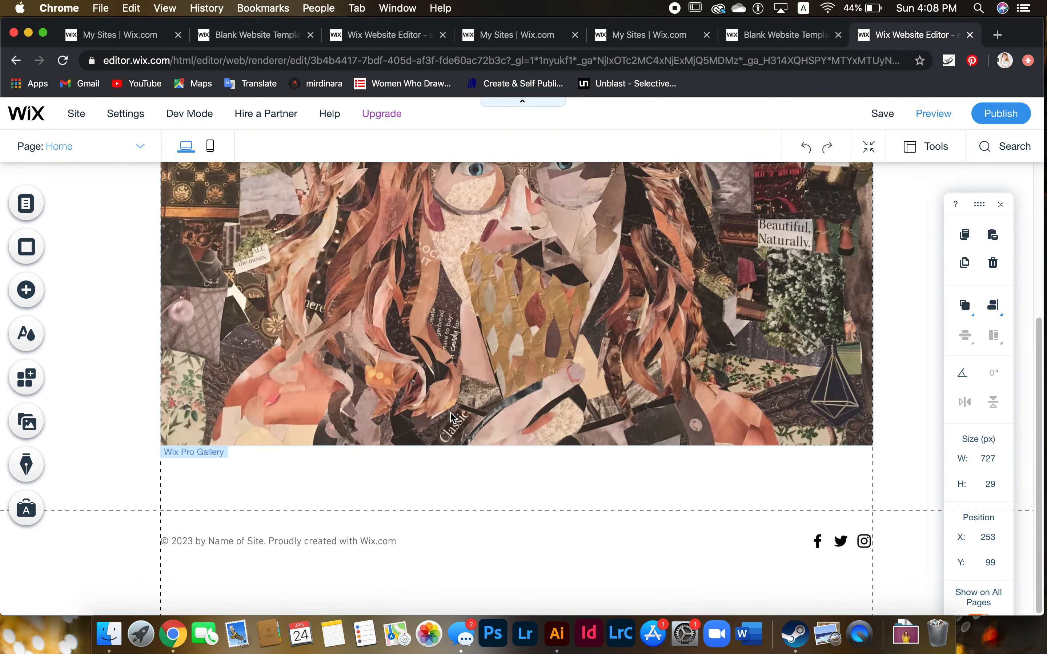
scroll(450, 412, up, 10)
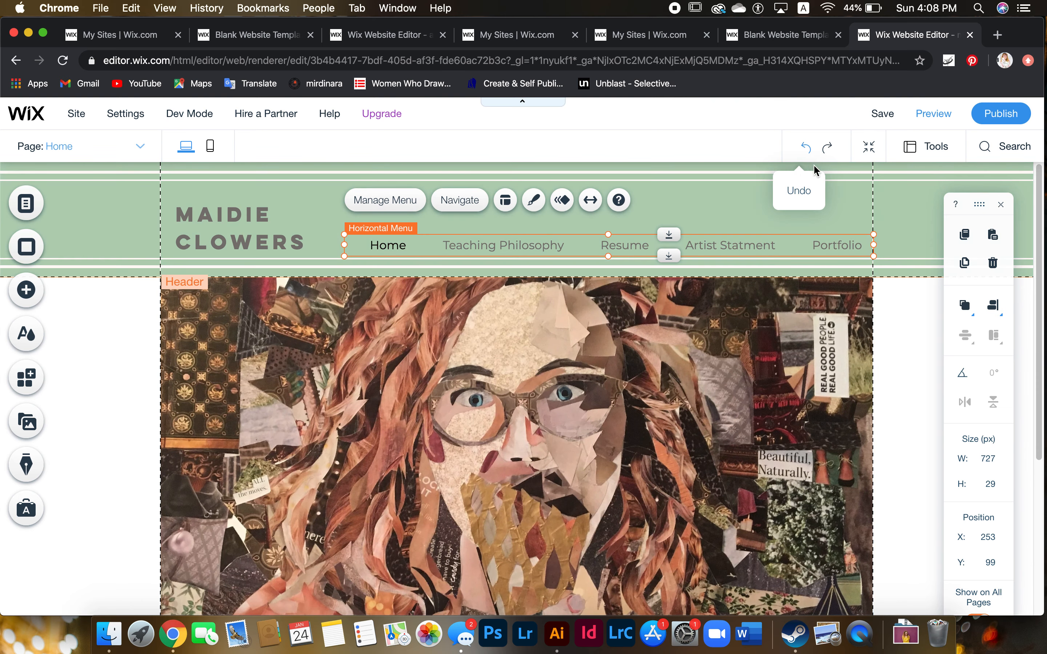
click(943, 116)
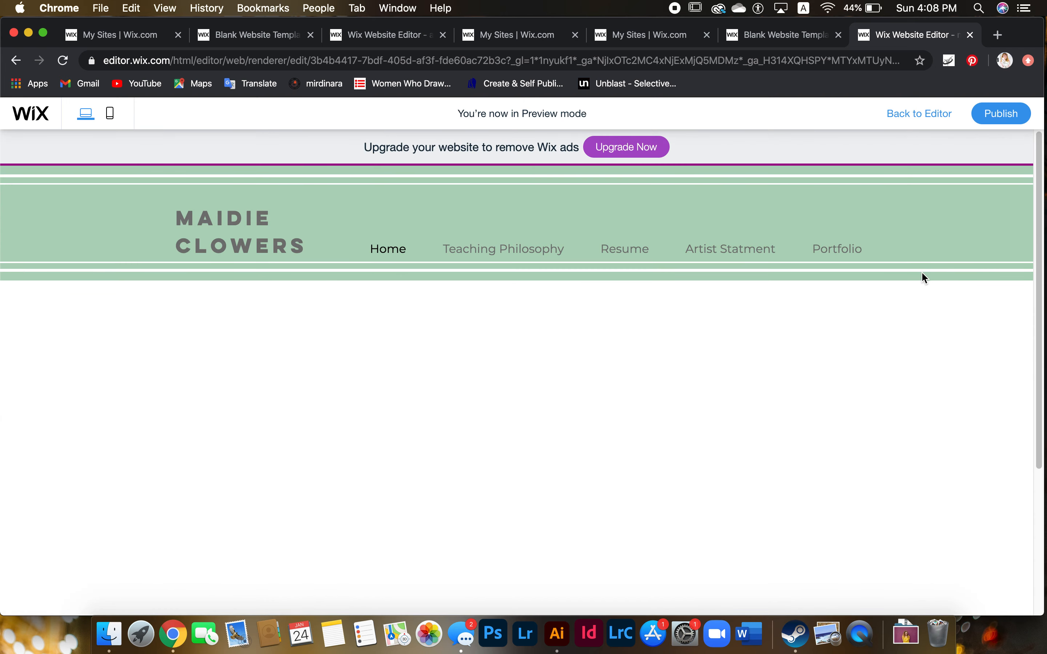
scroll(626, 311, down, 5)
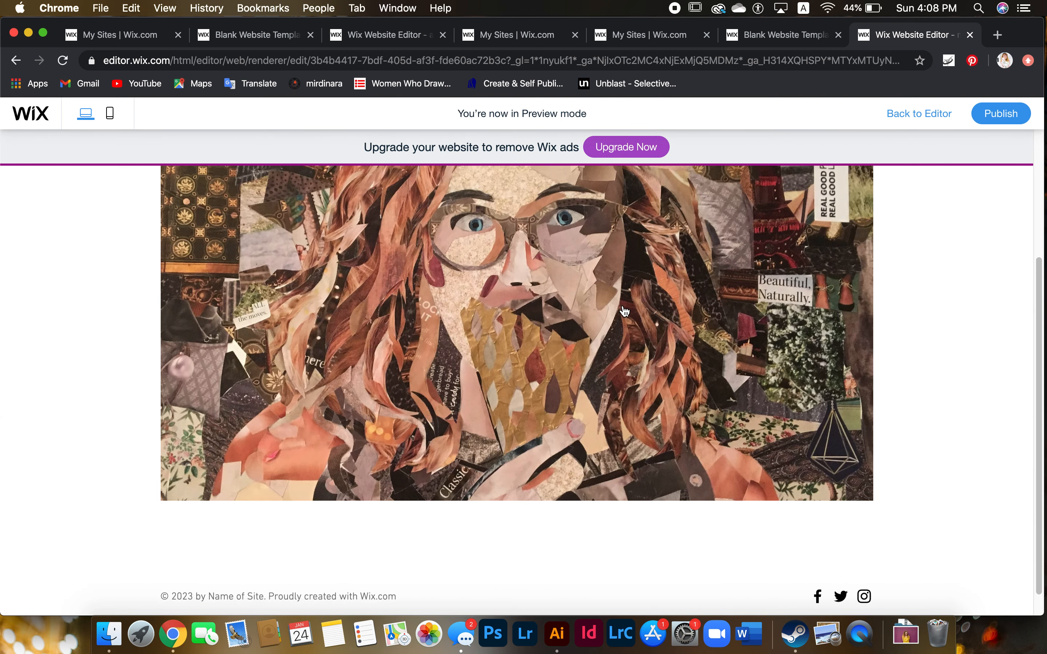
scroll(626, 311, up, 5)
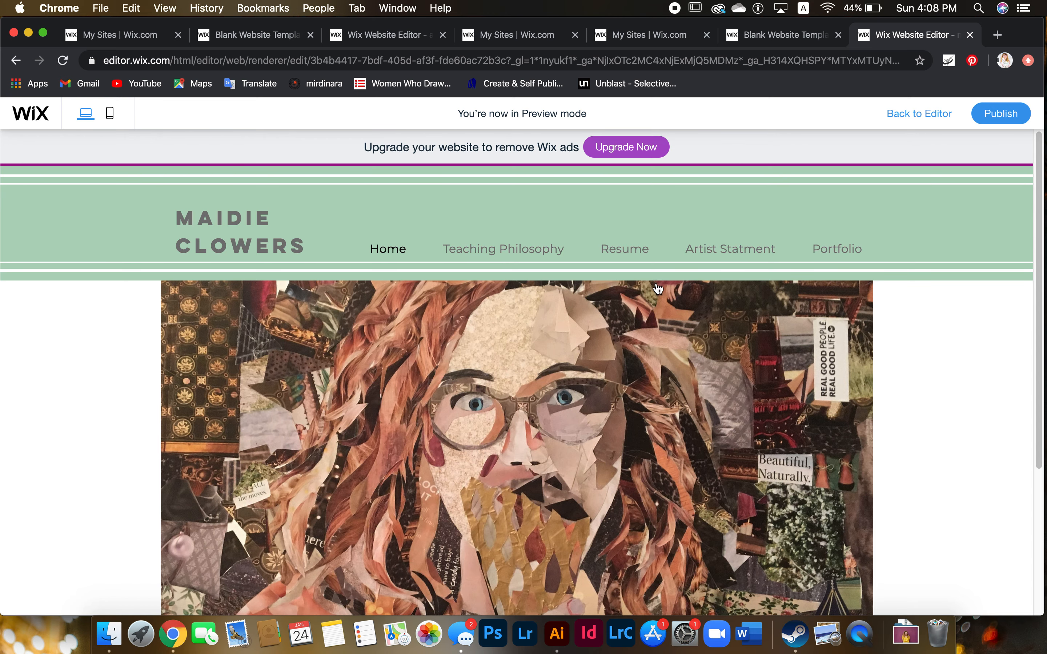
click(926, 115)
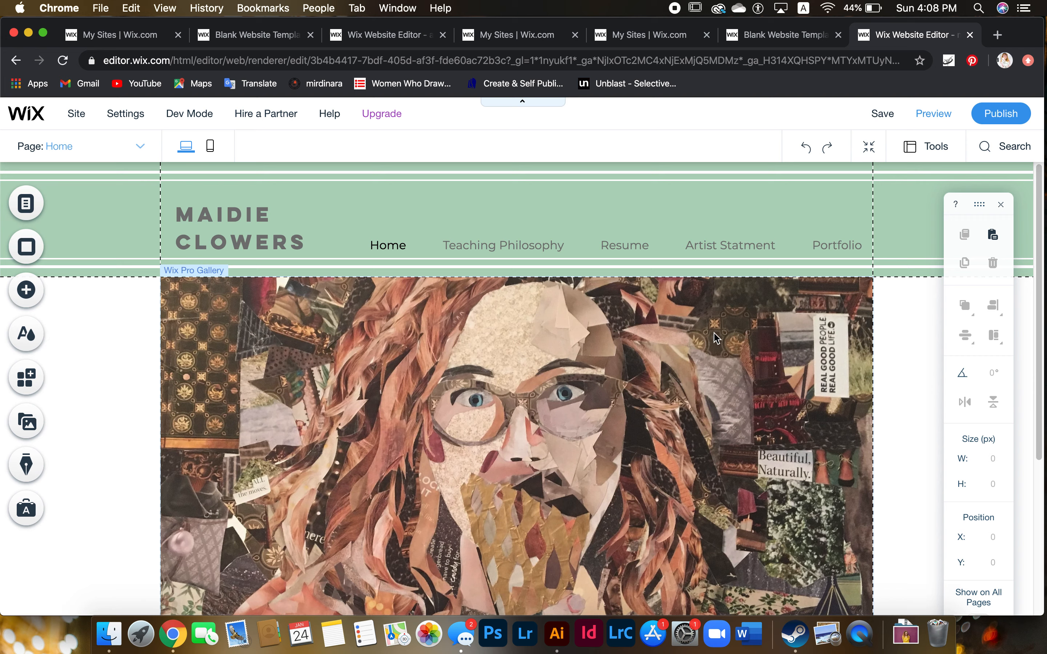
mouse_move(879, 114)
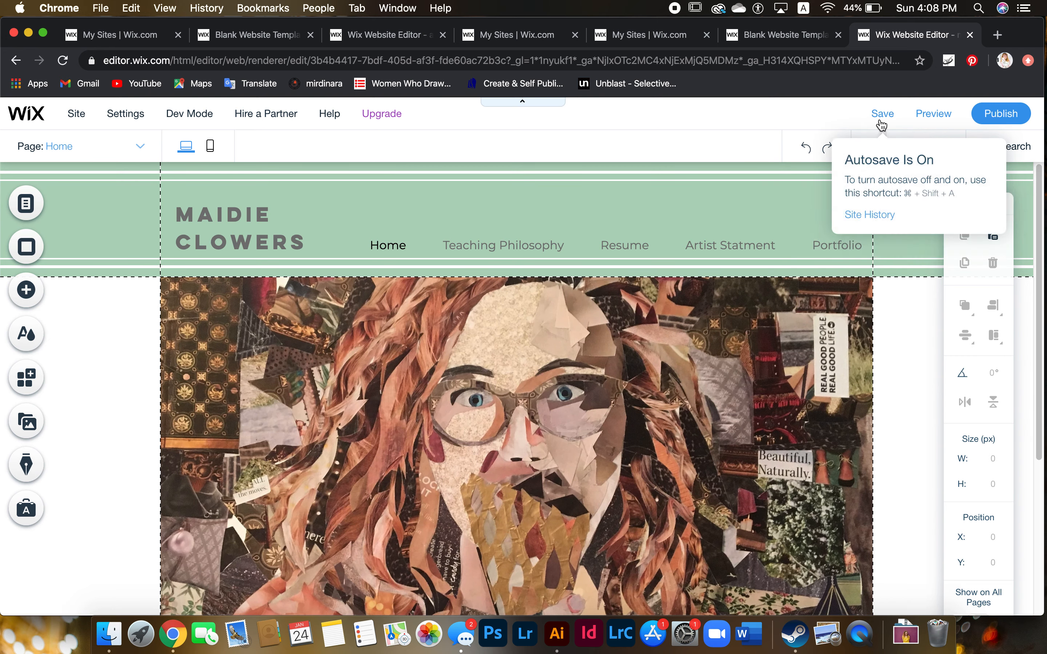